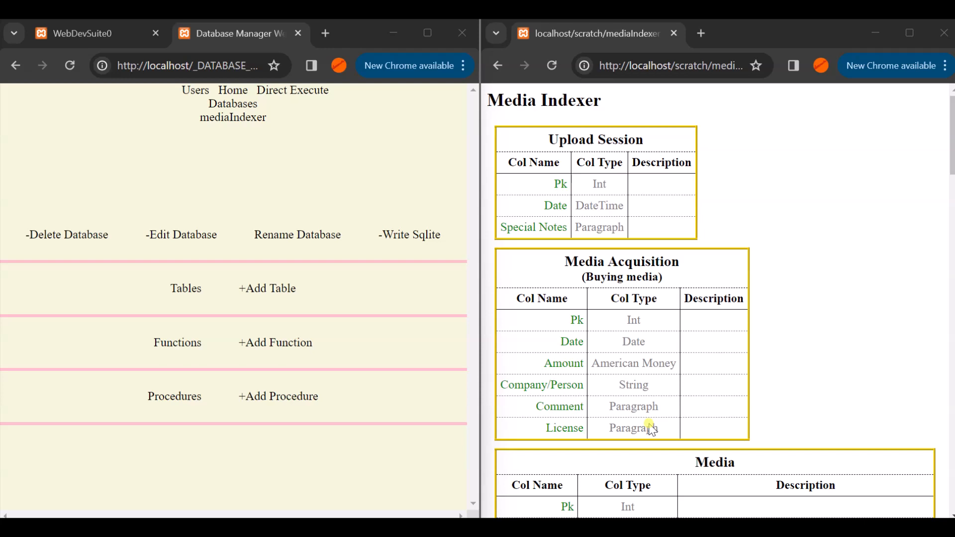
Start a new table named uploadSession in the mediaIndexer database and enable its custom type.
left_click(282, 292)
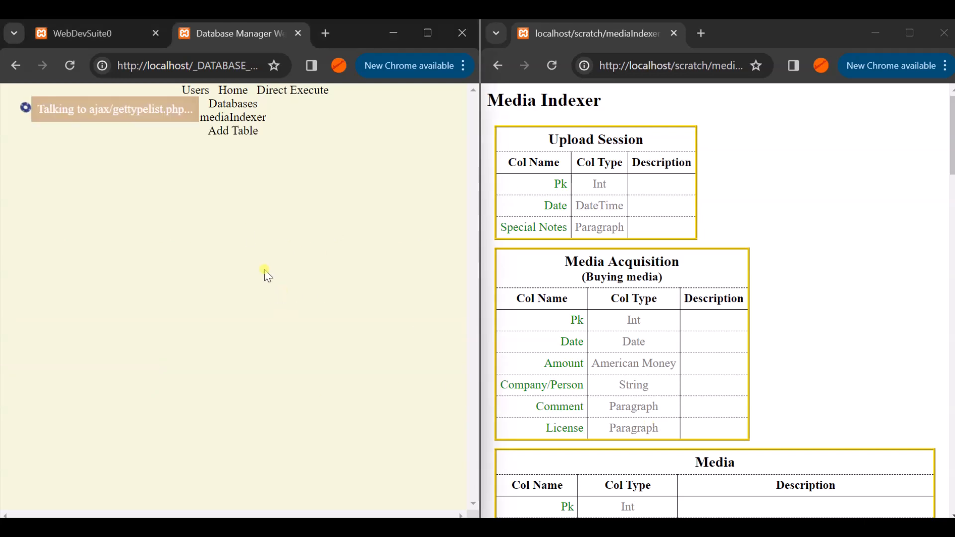
left_click(249, 169)
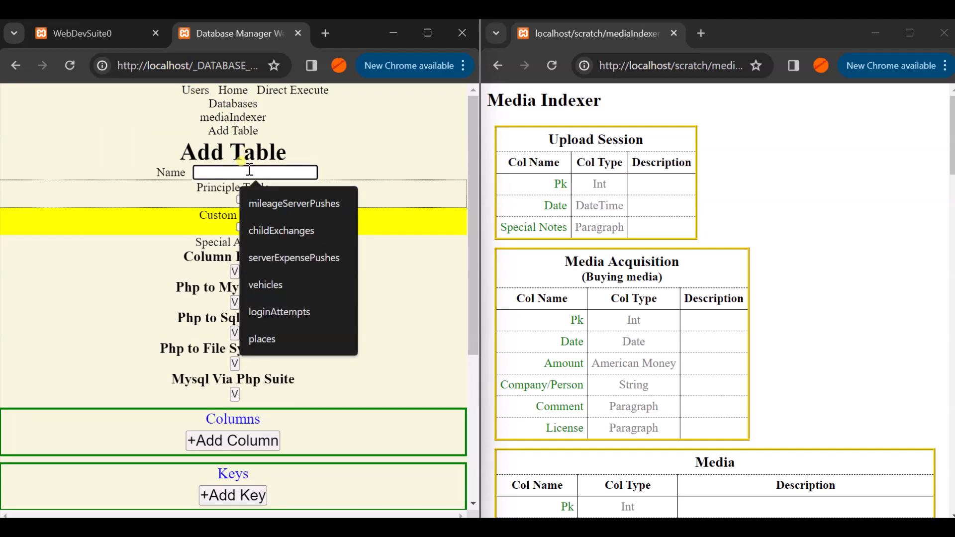
type("uploadSes")
key("Down")
key("Tab")
key("Tab")
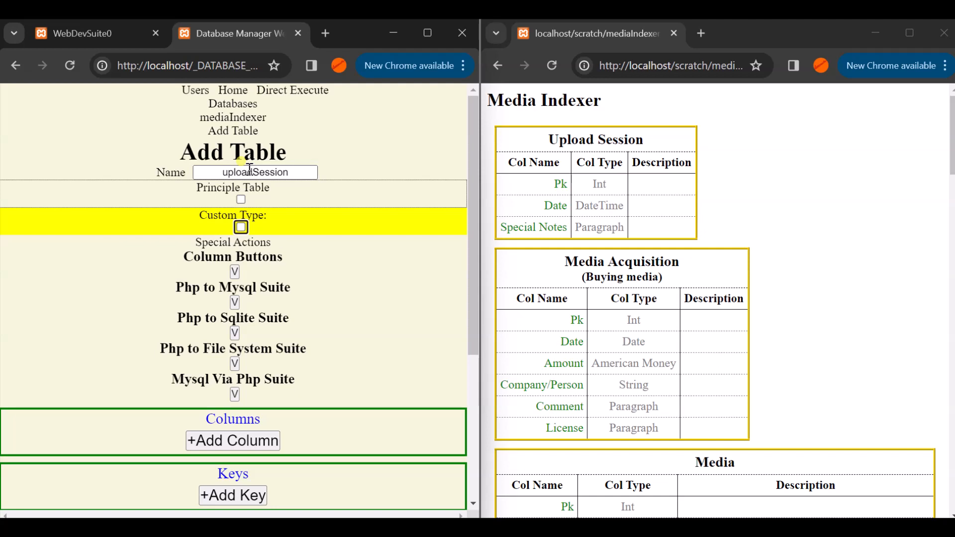
key("space")
key("Tab")
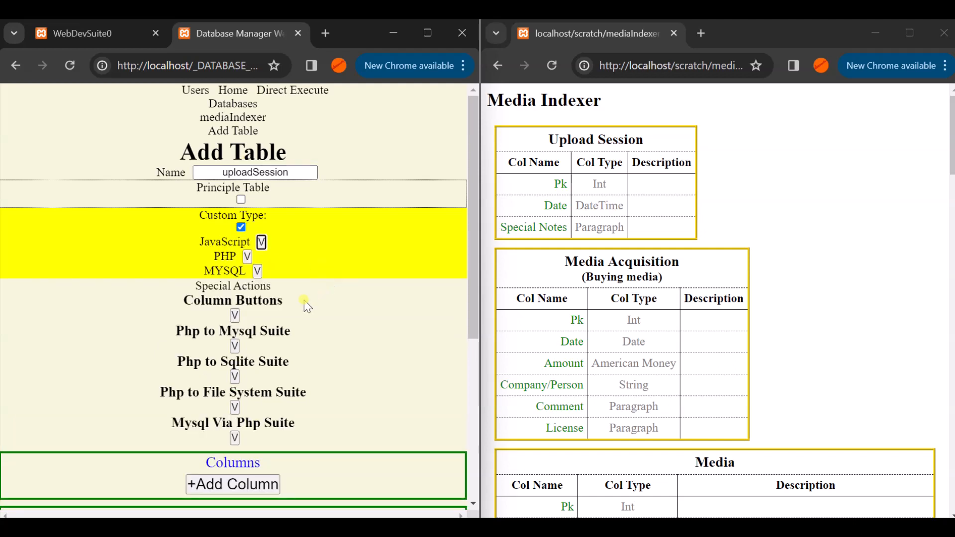
Add the predefined Basic Pk column to the uploadSession table.
left_click(283, 349)
left_click(235, 315)
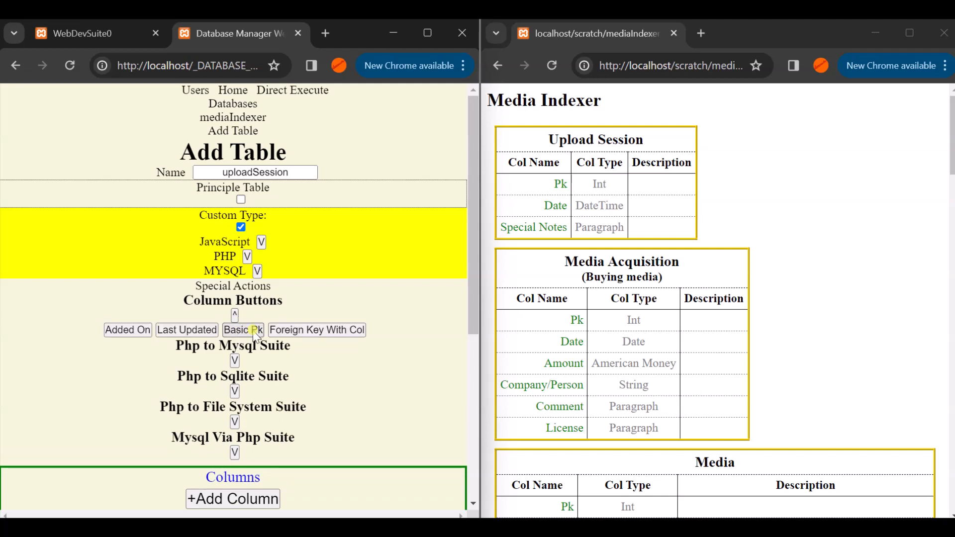
left_click(254, 332)
Add a second column named uploadDateTime with the readable name "Upload Date Time".
scroll(337, 324, "down", 7)
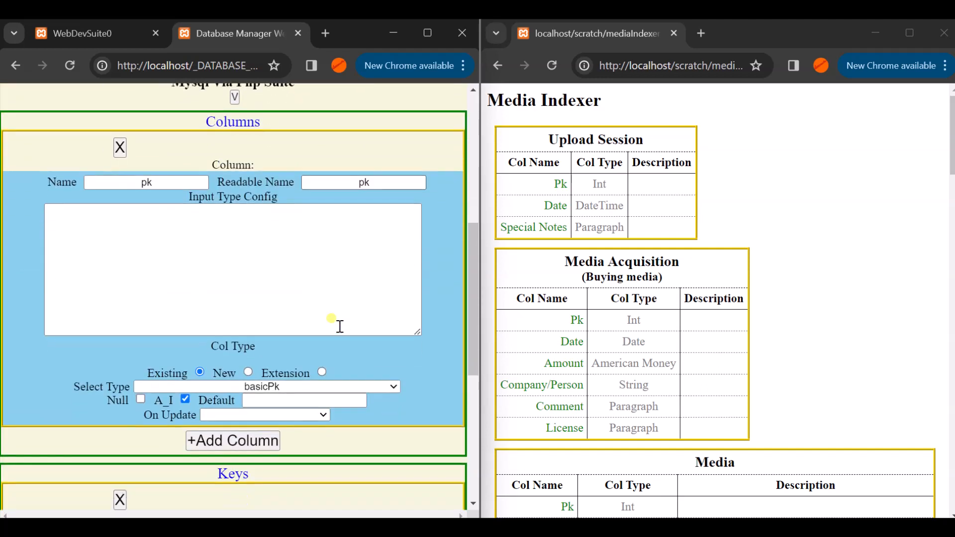
scroll(333, 321, "down", 4)
left_click(260, 240)
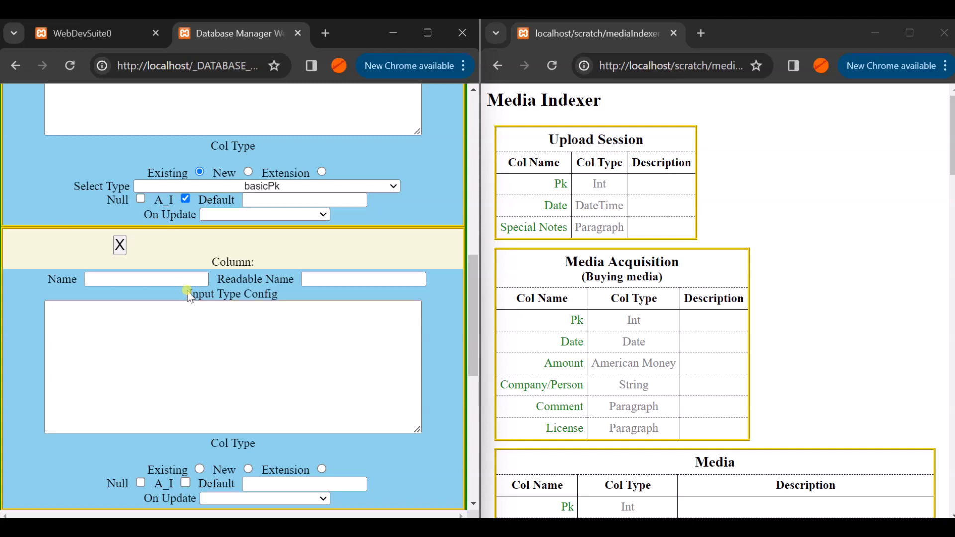
left_click(175, 280)
type("uploadDateTime")
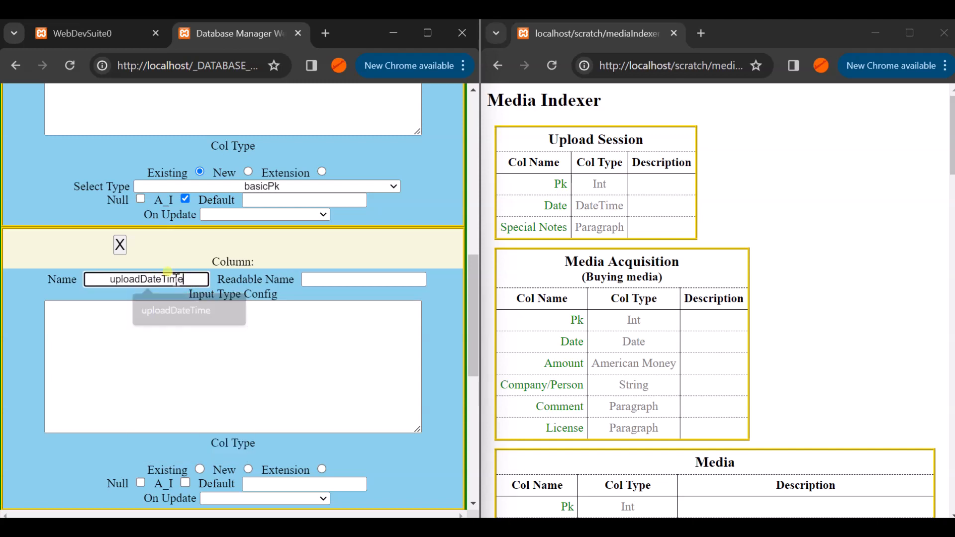
key("Tab")
type("Upload Date Time")
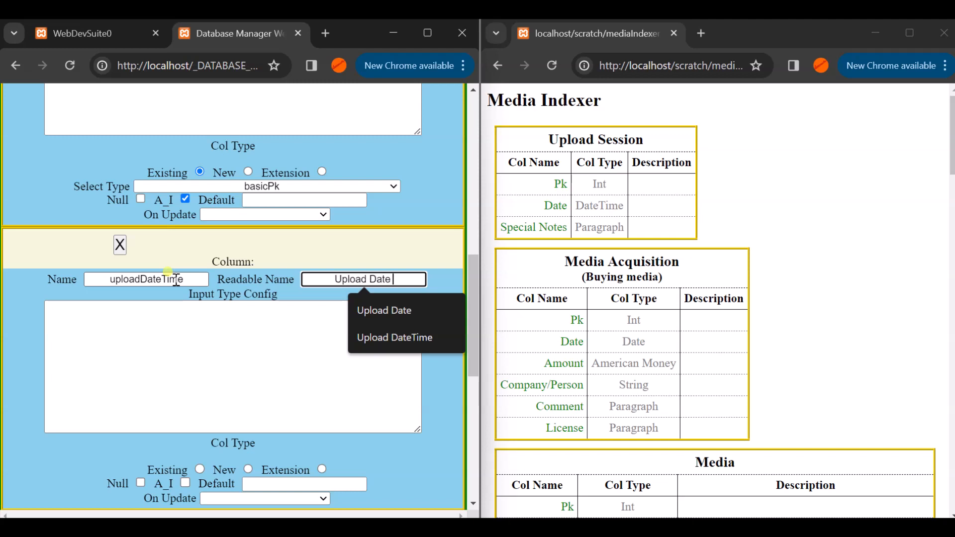
Give the uploadDateTime column the existing type dateTimeSingleLineFilter.
key("Tab")
key("Tab")
key("space")
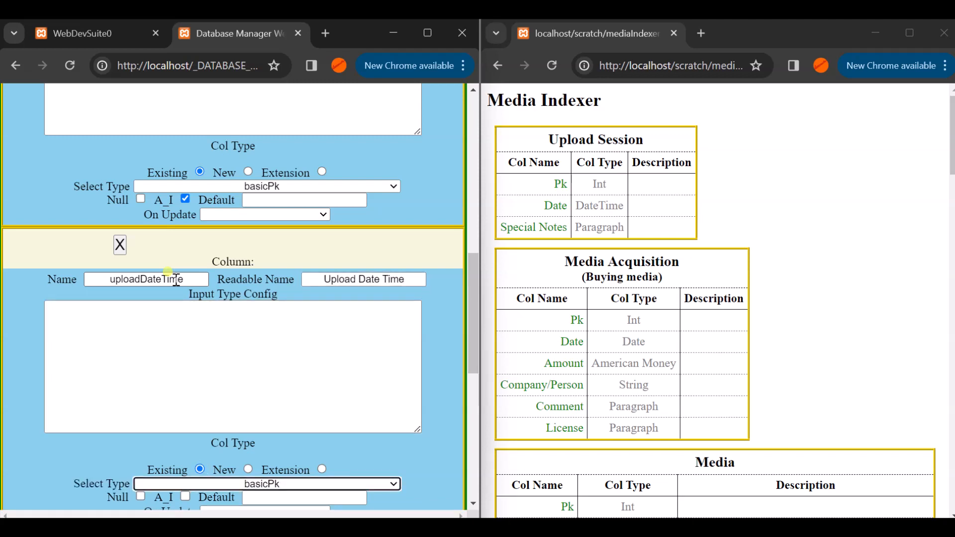
key("d")
key("Down")
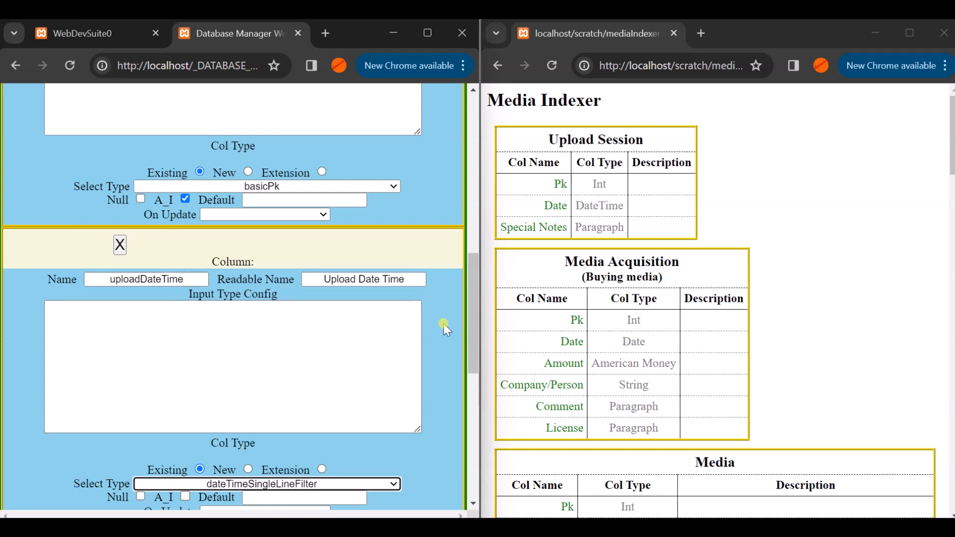
Set the default value of the uploadDateTime column to CURRENT_TIMESTAMP.
scroll(443, 323, "down", 1)
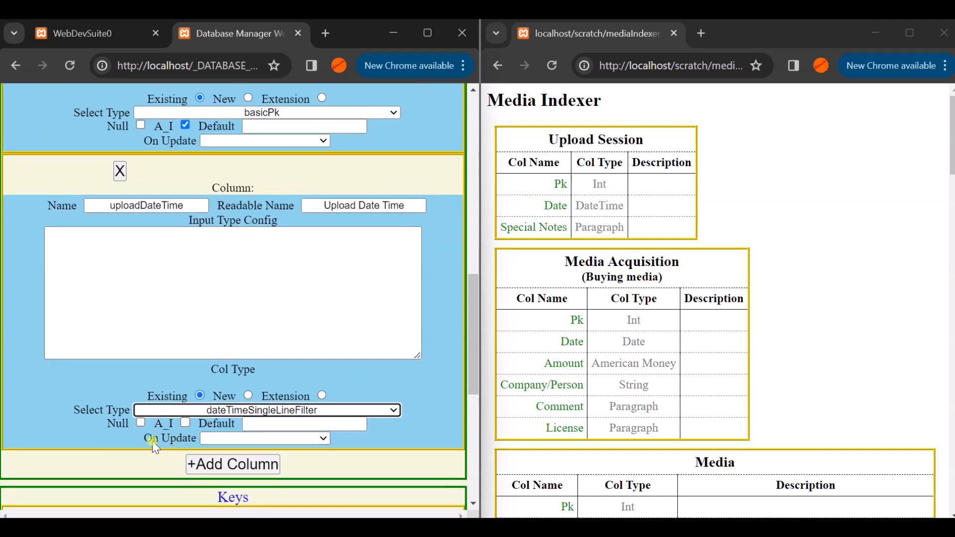
scroll(447, 373, "down", 1)
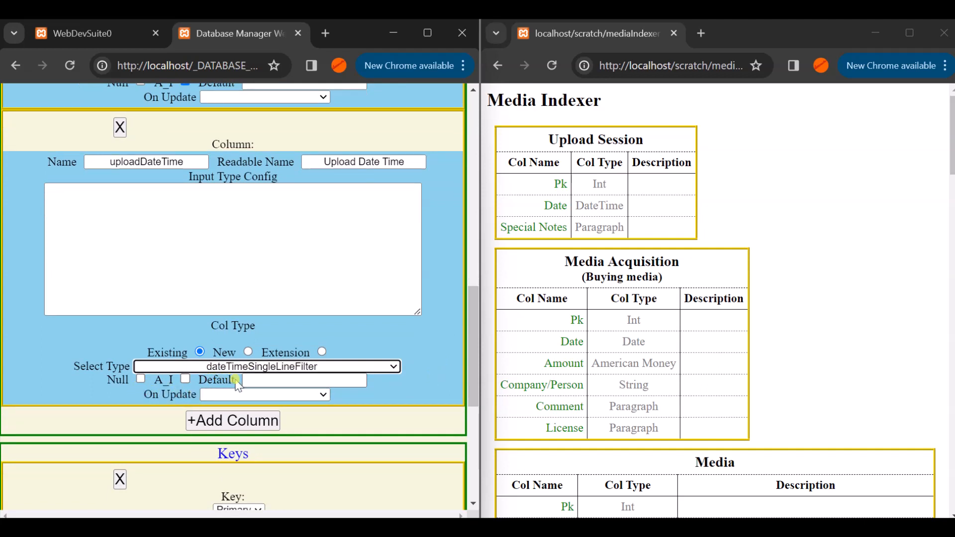
left_click(271, 382)
left_click(296, 401)
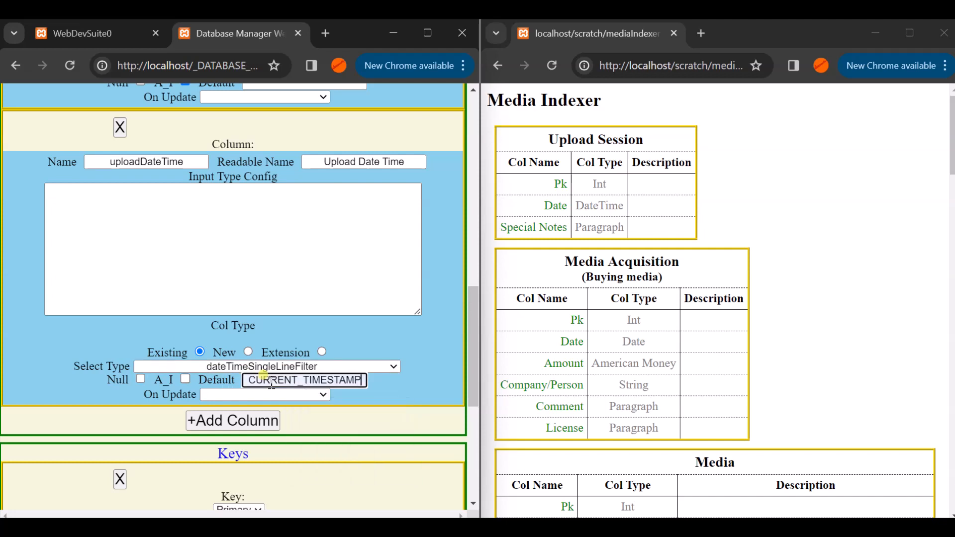
right_click(341, 424)
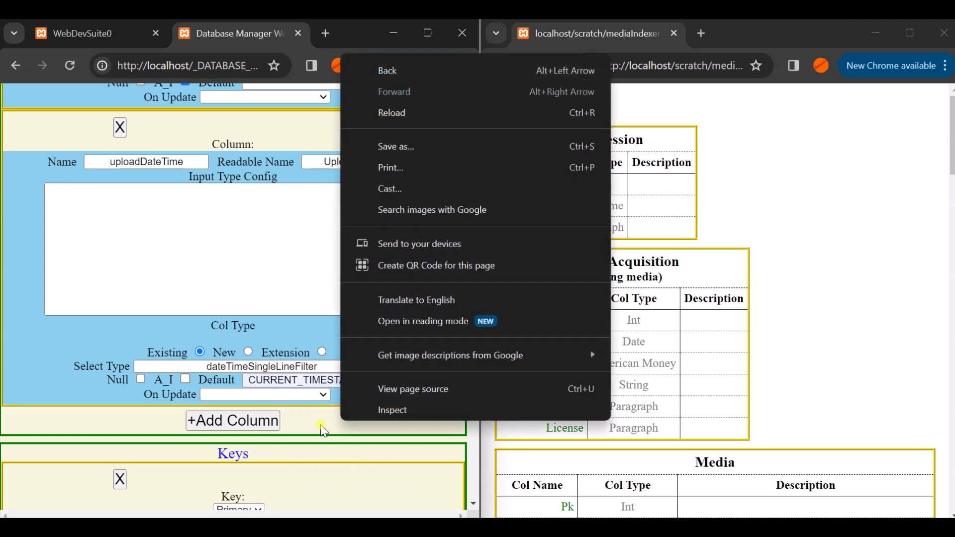
left_click(257, 430)
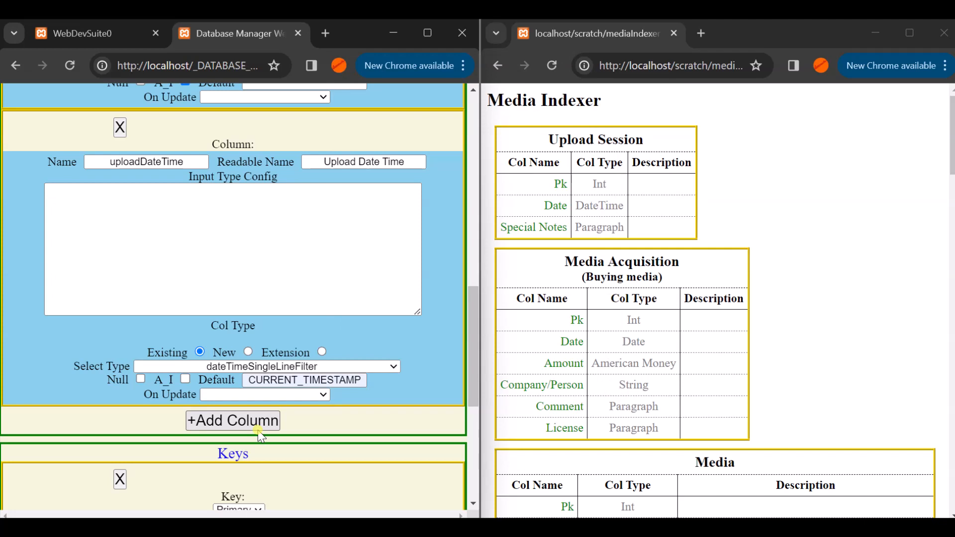
Add a third column named notes with the readable name "Notes".
left_click(258, 429)
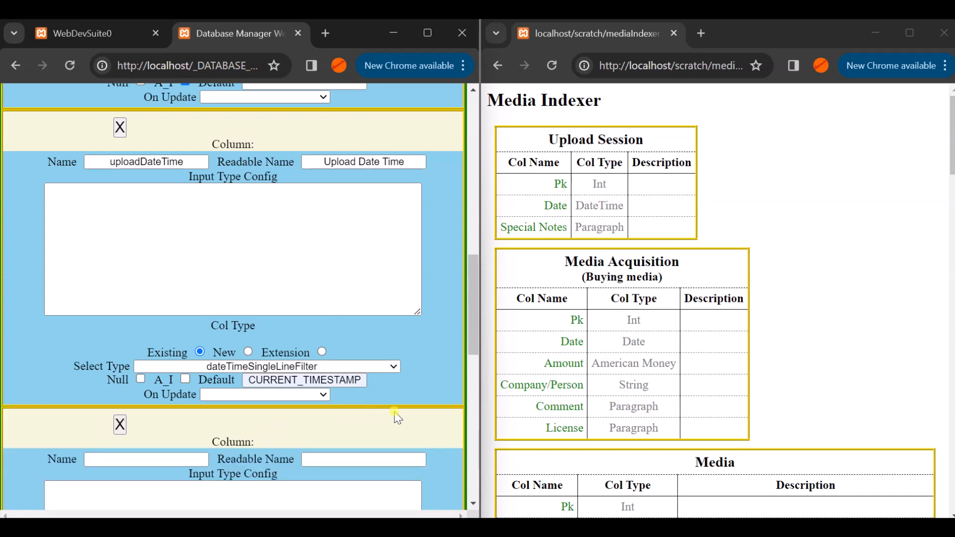
scroll(398, 414, "down", 3)
left_click(161, 335)
type("notes")
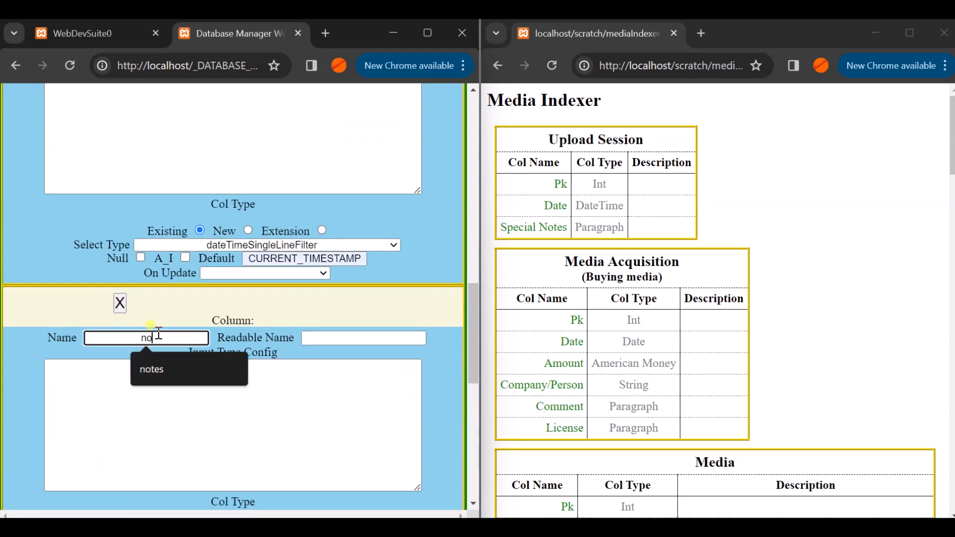
key("Tab")
type("Notes")
Give the notes column the existing type para.
key("Tab")
key("Tab")
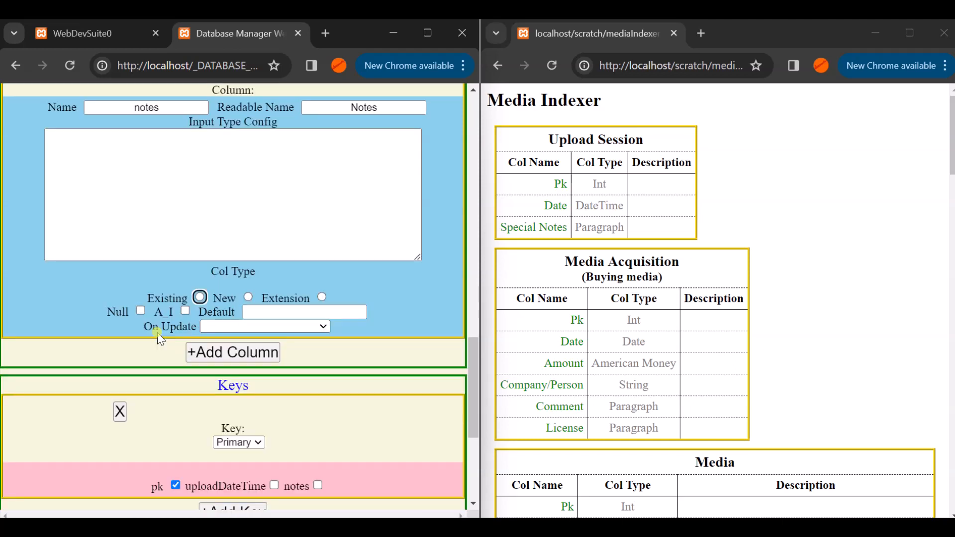
key("space")
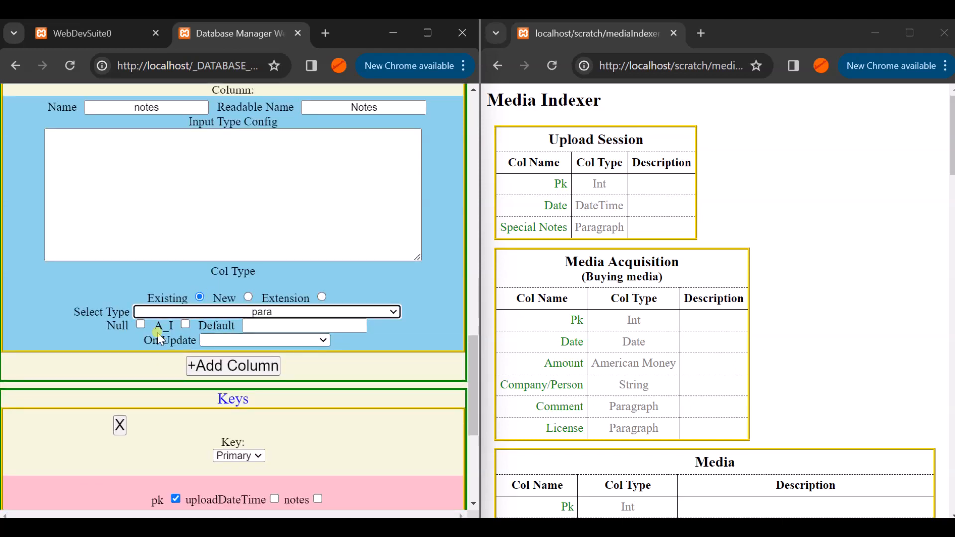
Generate the full Basic suite of Mysql Via Php procedures for the table, keeping the proposed names and columns.
scroll(425, 271, "up", 10)
scroll(425, 270, "up", 7)
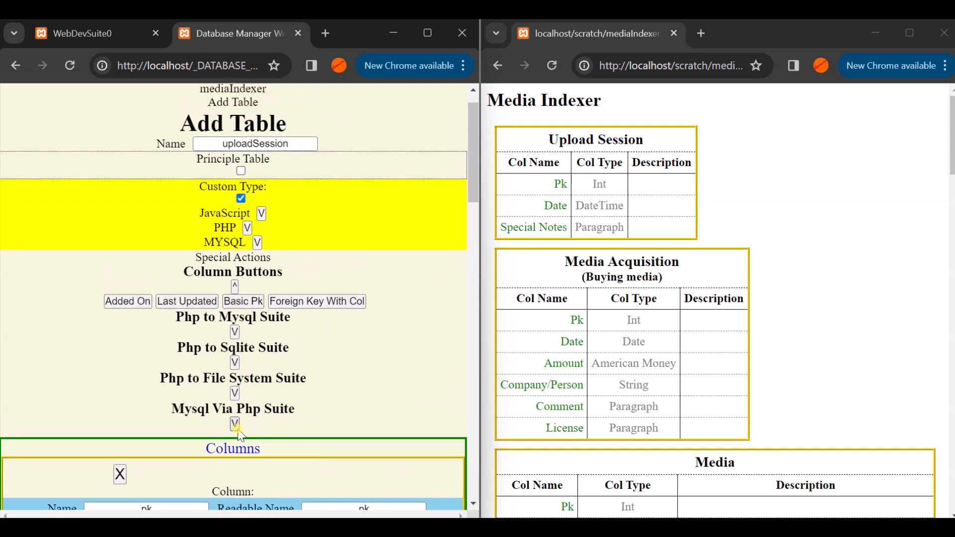
scroll(374, 430, "down", 3)
scroll(374, 430, "up", 3)
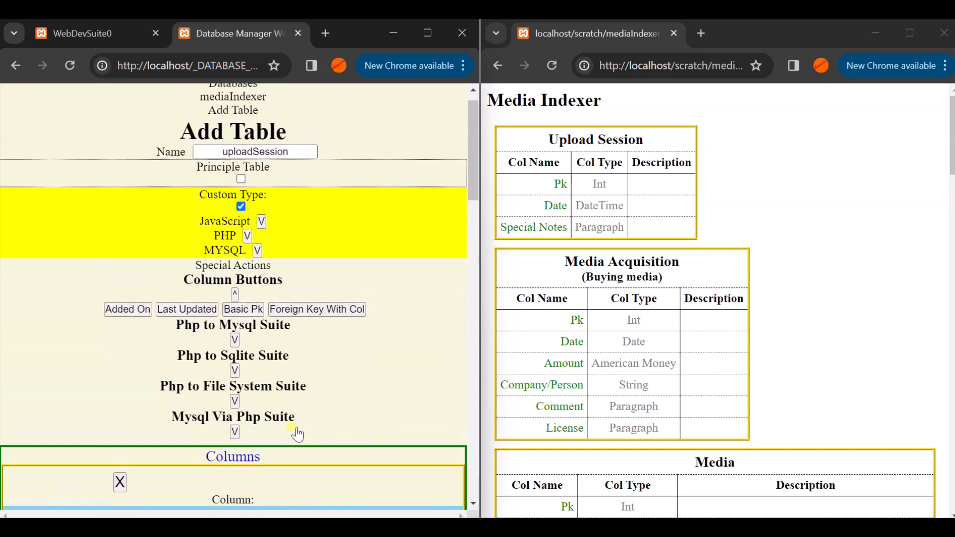
left_click(235, 432)
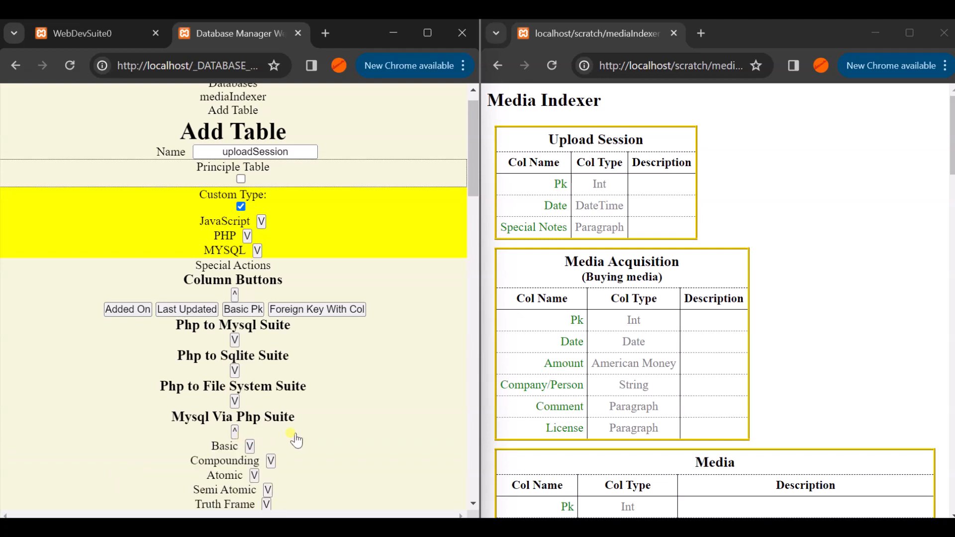
left_click(250, 446)
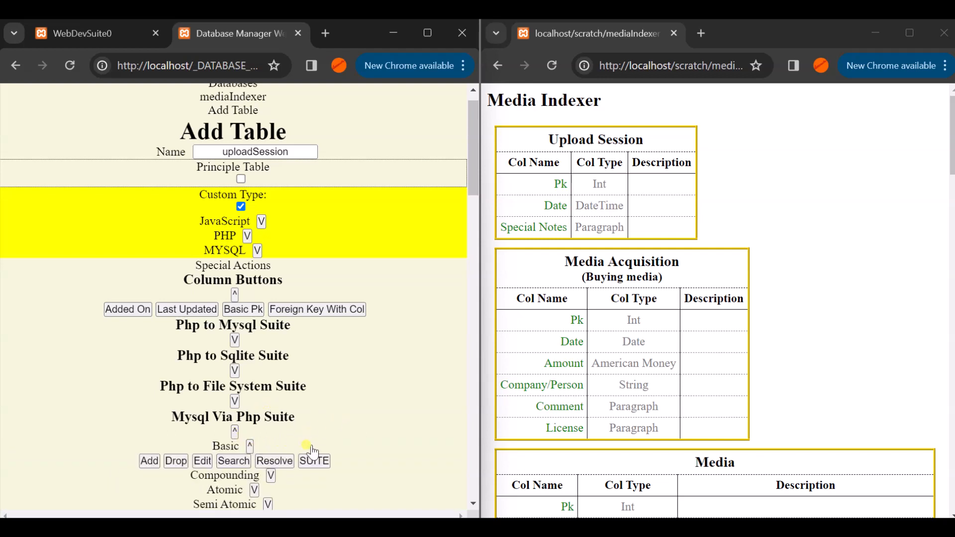
left_click(314, 458)
left_click(296, 189)
left_click_drag(451, 188, 391, 109)
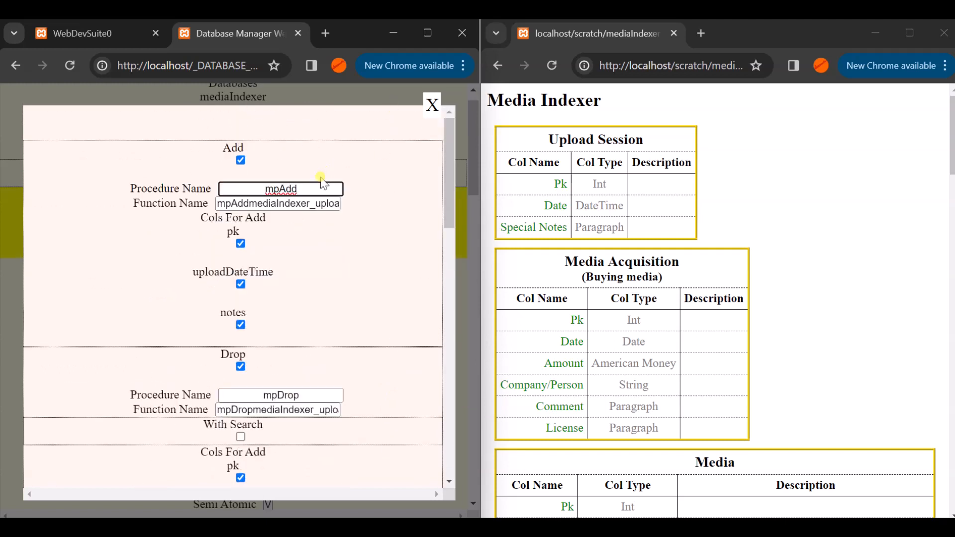
key("Return")
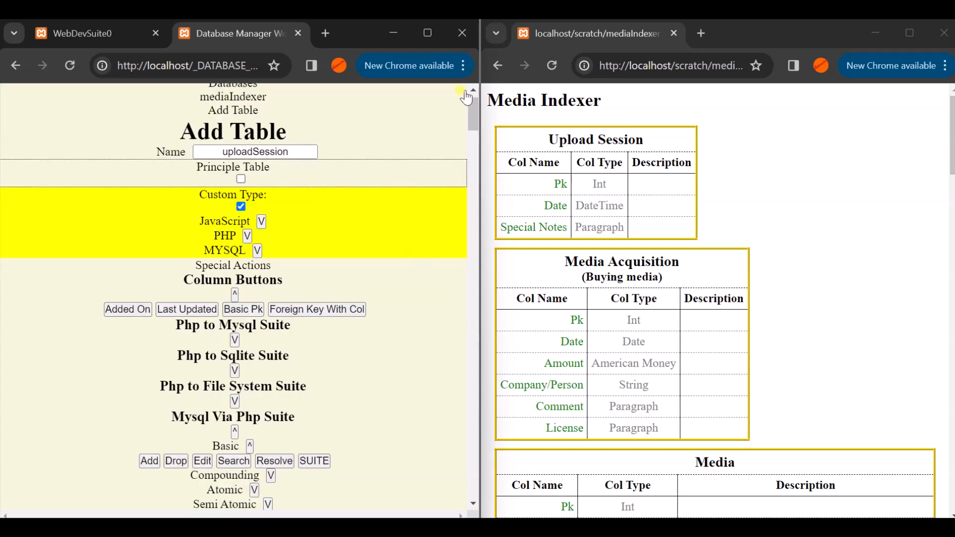
Review the generated procedures with their arguments and bodies, along with the table's column definitions.
left_click_drag(470, 115, 458, 316)
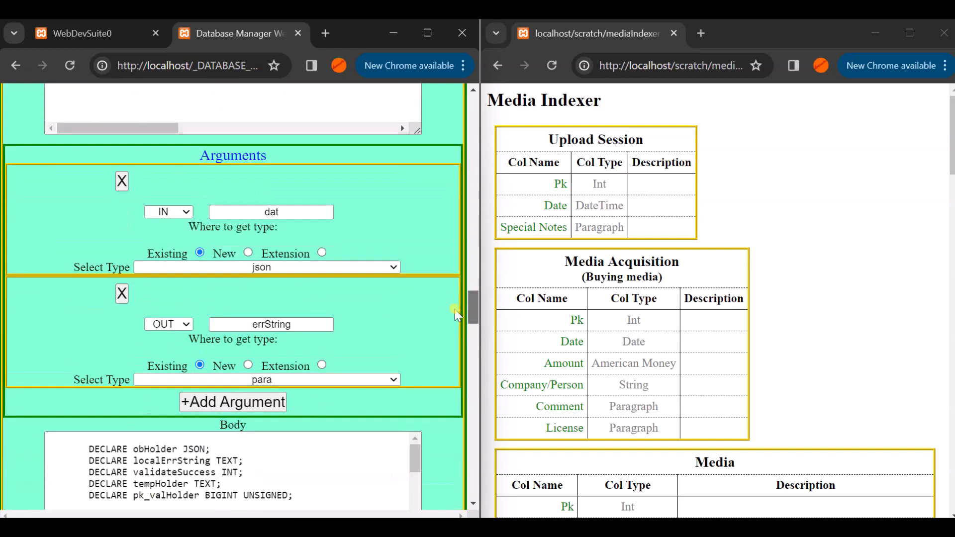
scroll(457, 316, "down", 5)
scroll(326, 271, "down", 3)
scroll(329, 276, "down", 5)
left_click_drag(471, 321, 476, 141)
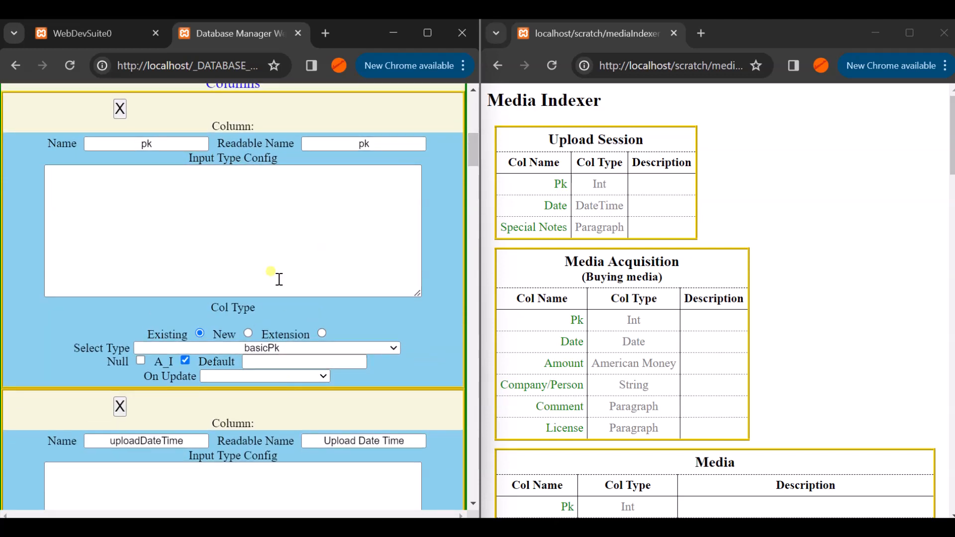
scroll(276, 271, "down", 20)
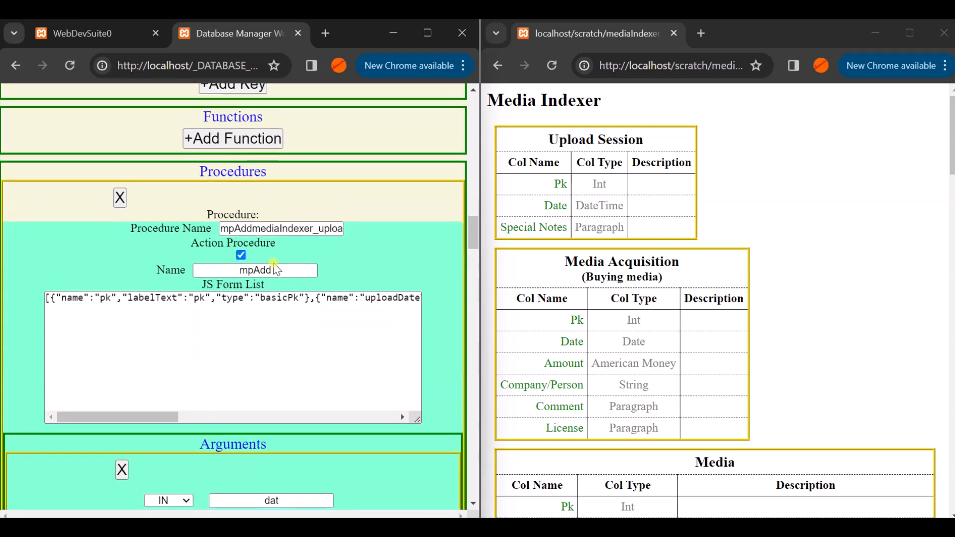
scroll(275, 270, "down", 4)
left_click_drag(472, 238, 408, 110)
Submit the uploadSession table definition to create the table and dismiss the confirmation.
left_click(295, 172)
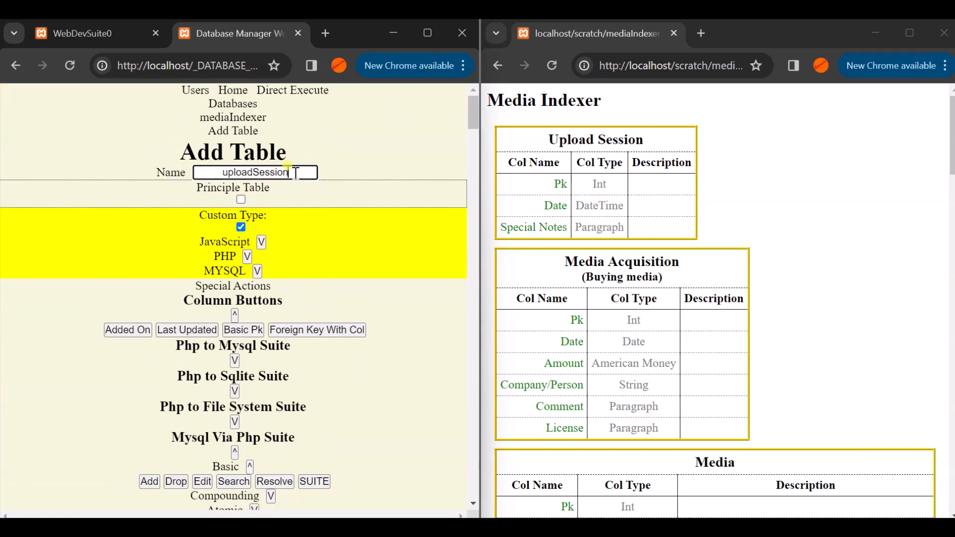
key("Return")
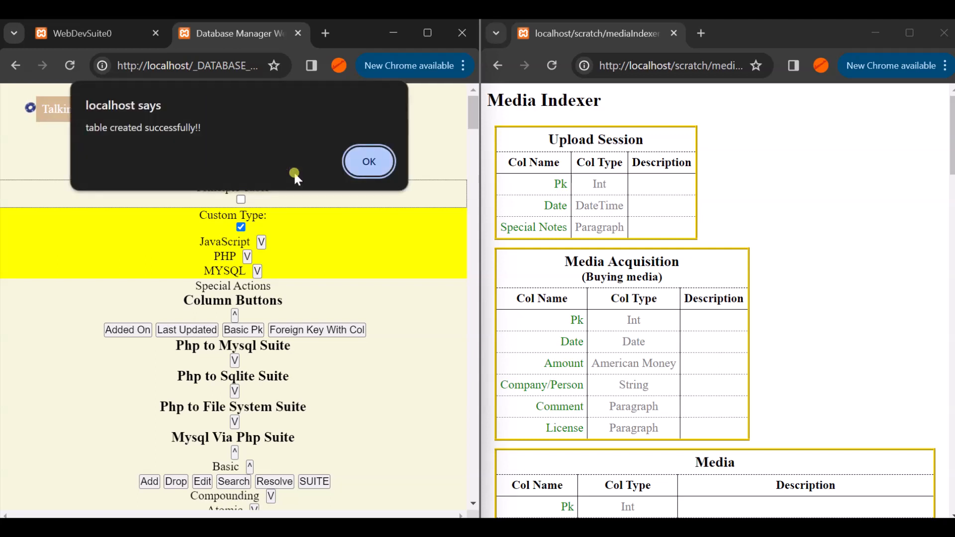
left_click(370, 161)
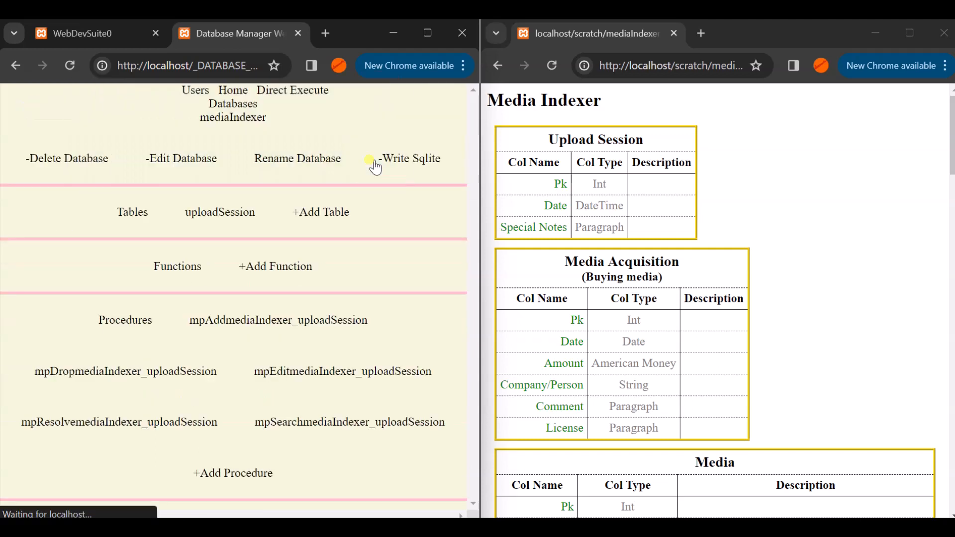
Start a new table named mediaAcquisition in the mediaIndexer database and enable its custom type option.
left_click(343, 213)
left_click(252, 173)
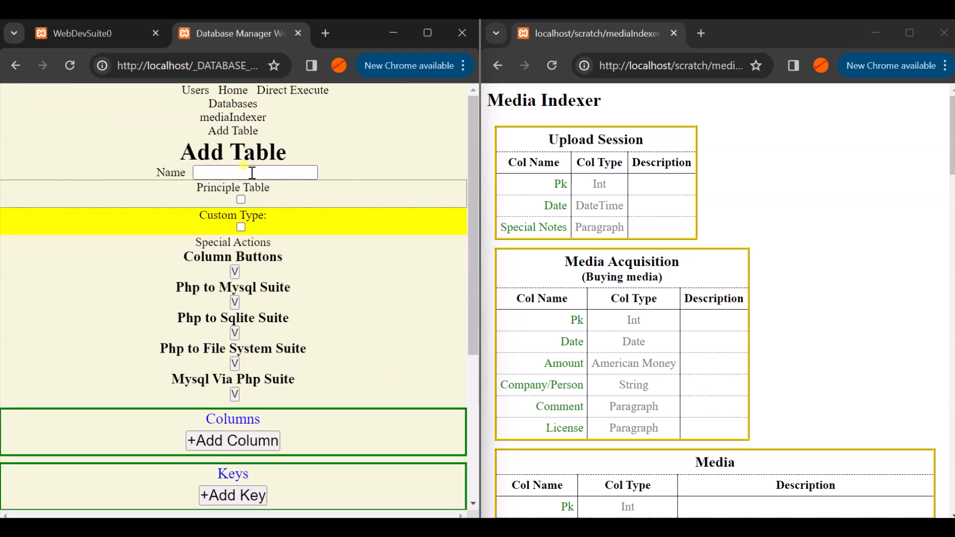
type("mediaAcqu")
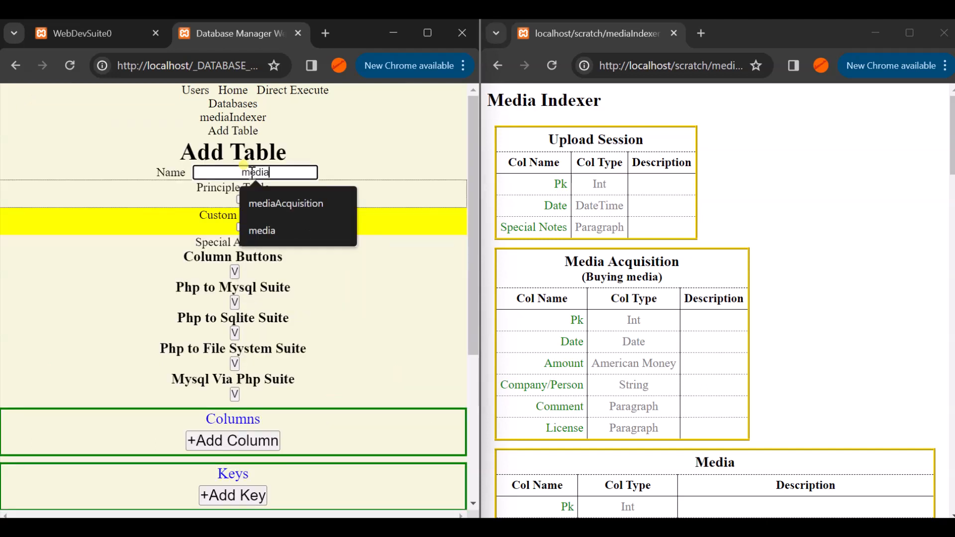
key("Down")
key("Tab")
key("Tab")
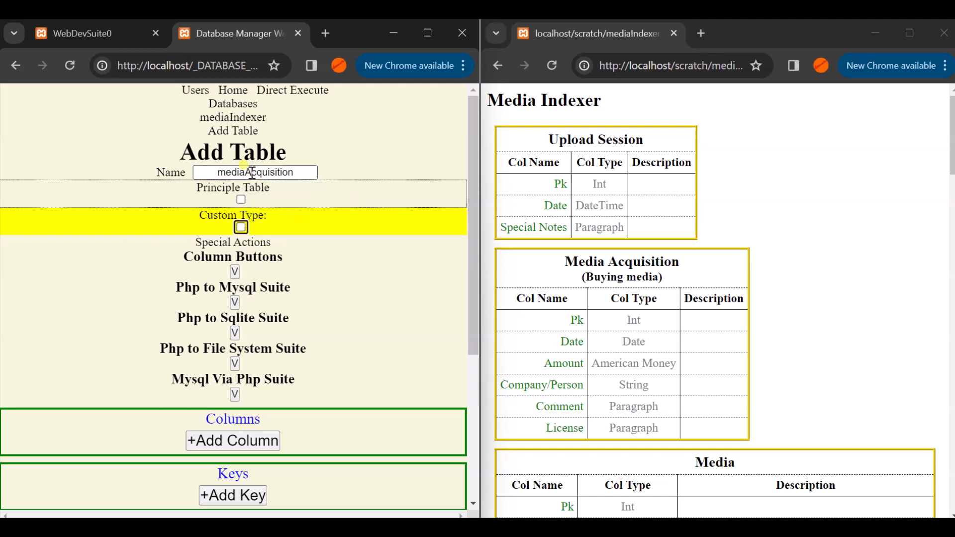
key("space")
Add the predefined Basic Pk column to the mediaAcquisition table.
scroll(279, 318, "down", 2)
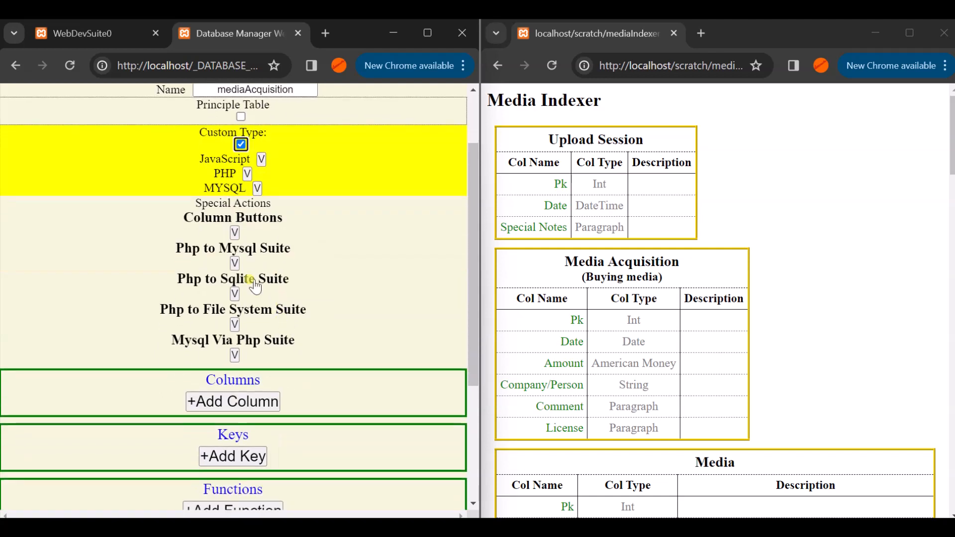
left_click(235, 232)
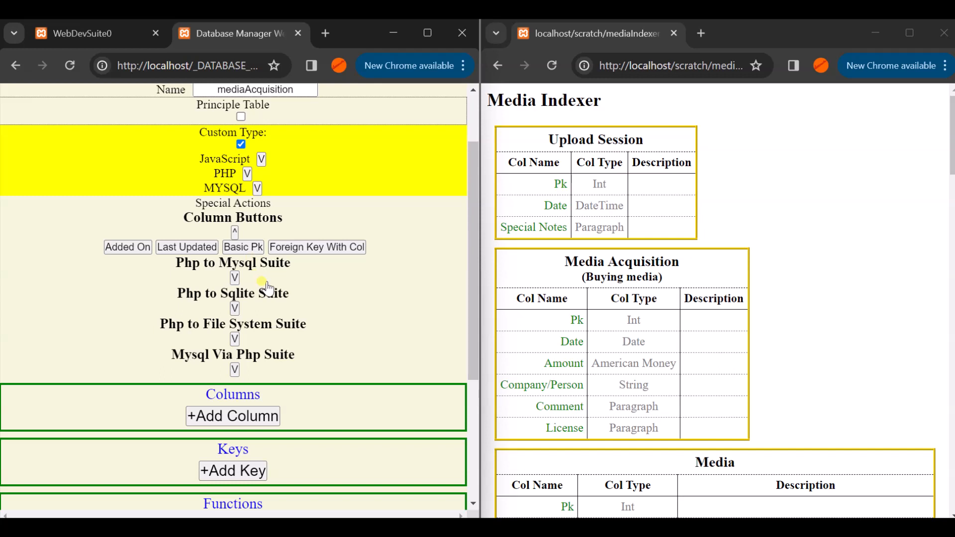
left_click(250, 247)
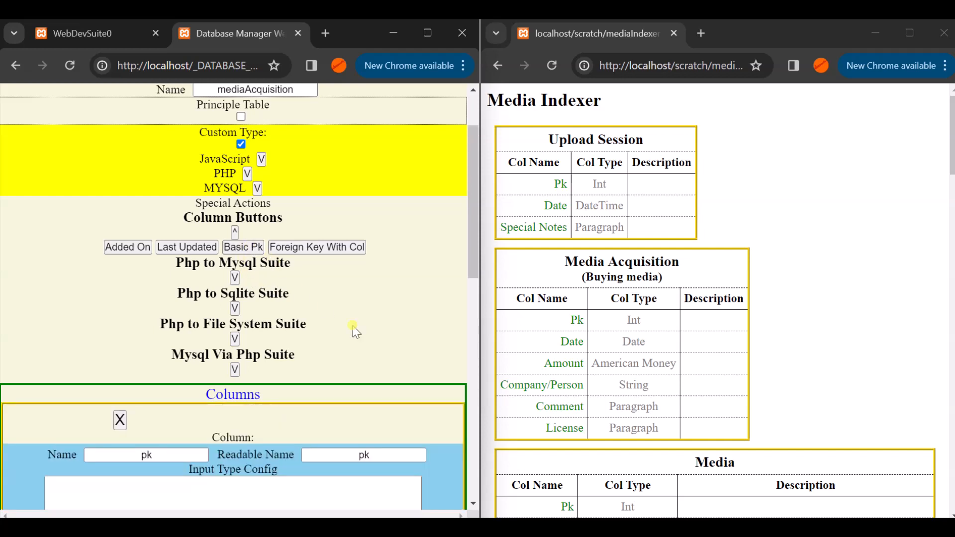
Add a column named acquisitionDate with the readable name Acquisition Date.
scroll(365, 337, "down", 4)
scroll(367, 339, "down", 5)
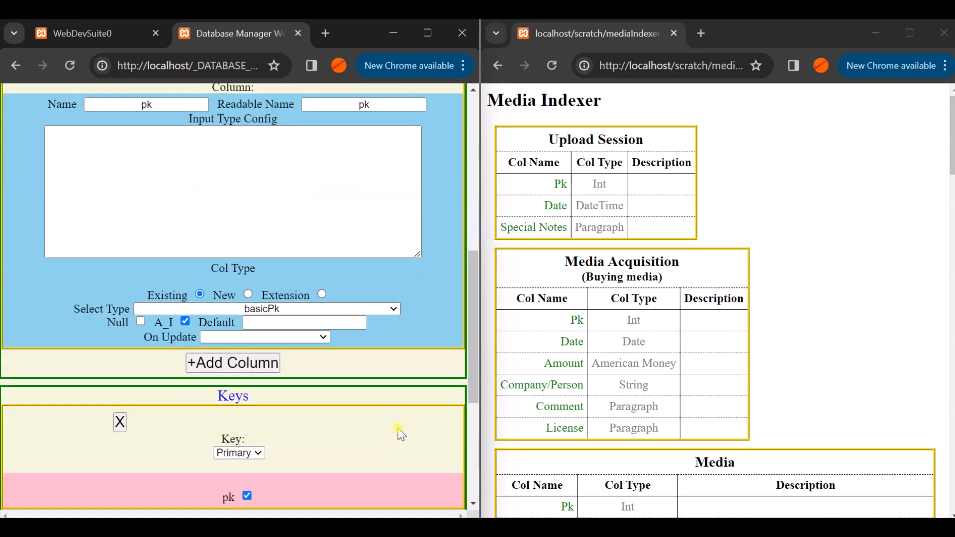
left_click(253, 282)
left_click(178, 317)
type("ac")
key("Down")
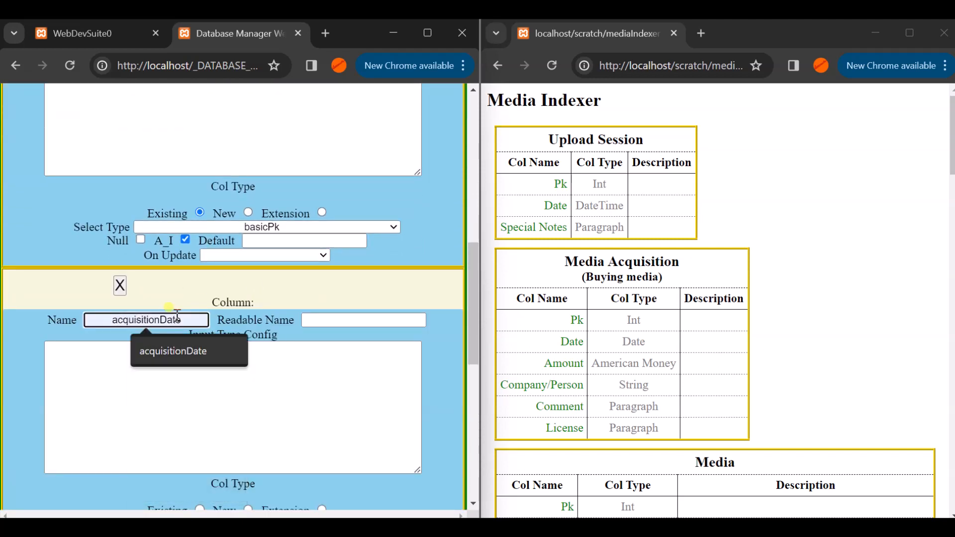
key("Tab")
type("Acquisition Date")
key("Down")
Give the acquisitionDate column the existing type dateSingleLineFilter.
key("Tab")
key("Tab")
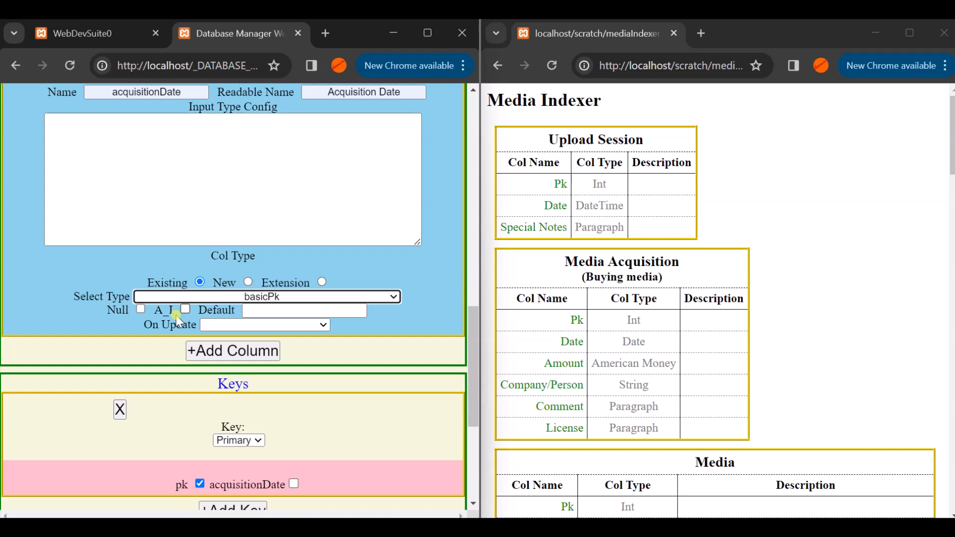
key("d")
key("Tab")
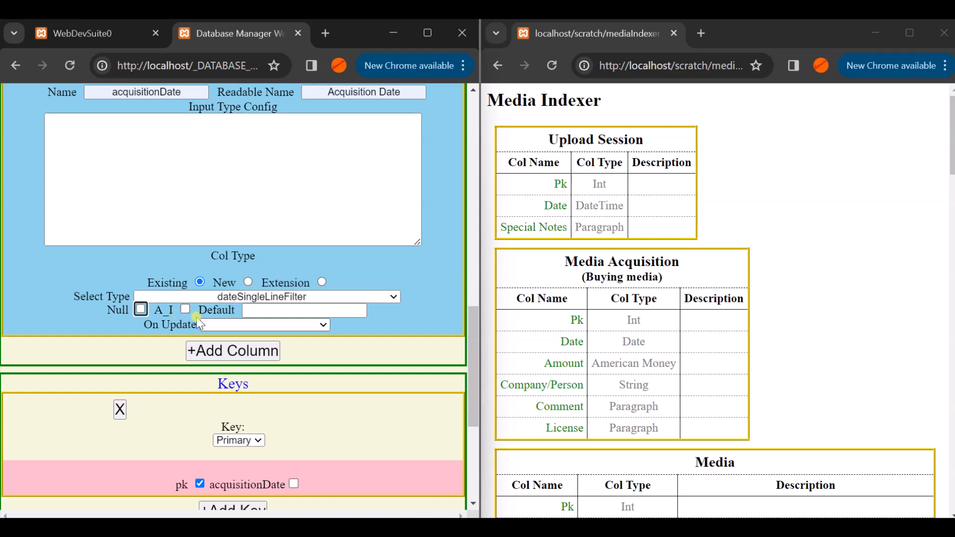
Add a column named amount with the readable name Amount.
left_click(273, 357)
left_click(188, 390)
type("amount")
key("Tab")
type("Amount")
Give the amount column the existing type dollarAm.
key("Tab")
key("Tab")
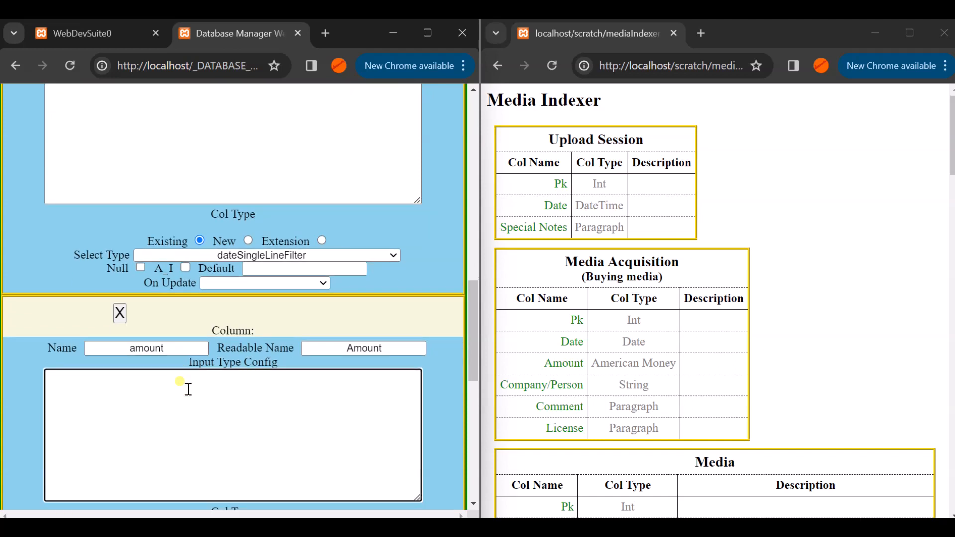
key("space")
key("Tab")
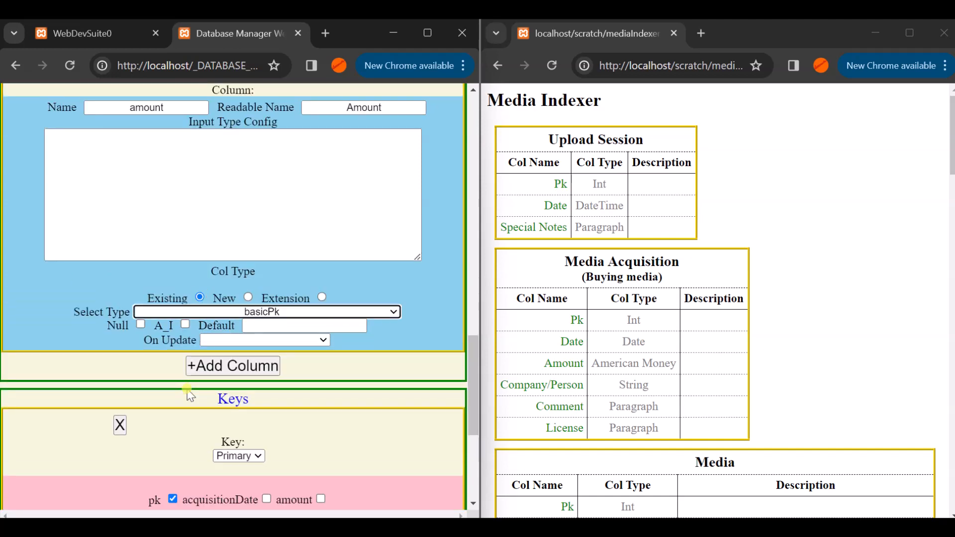
key("Down")
key("Down")
key("Down")
key("Down")
key("Down")
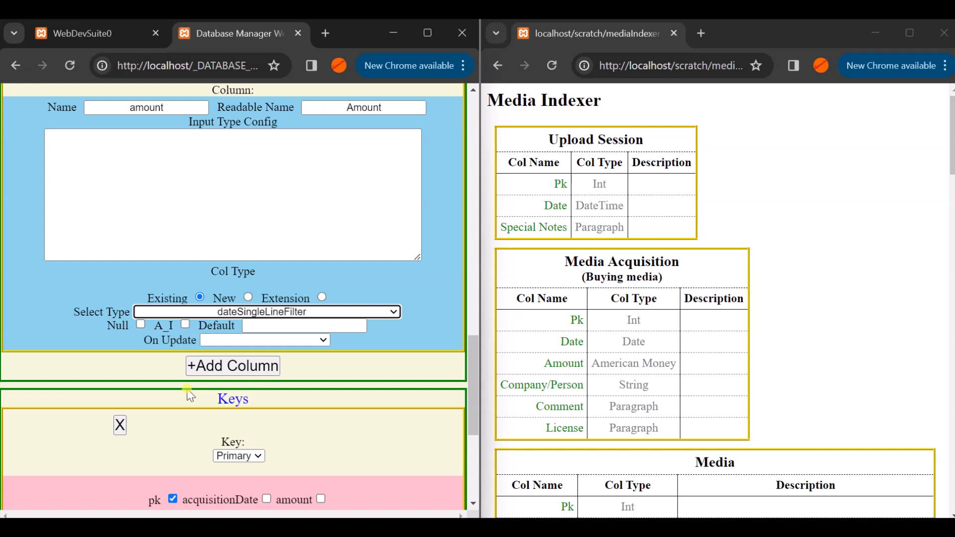
key("Down")
key("Down")
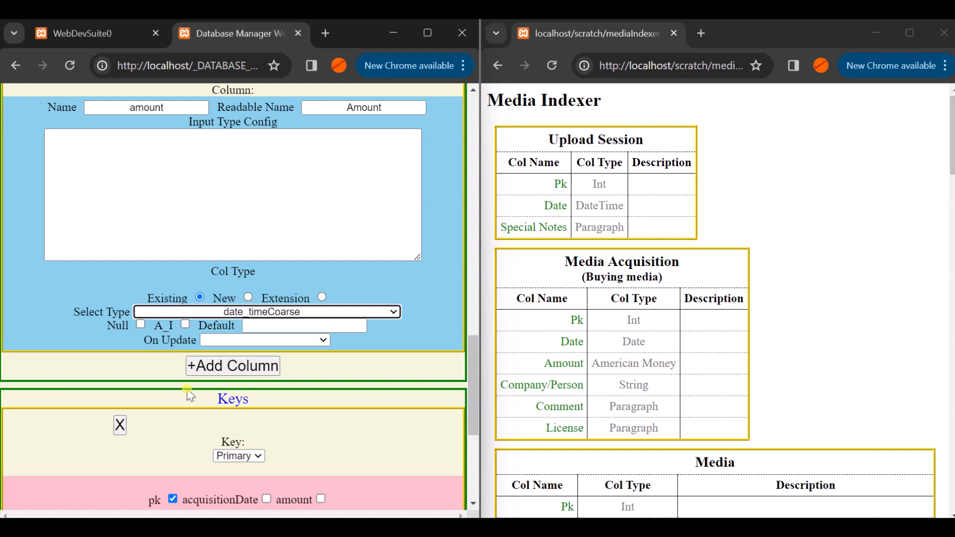
key("Down")
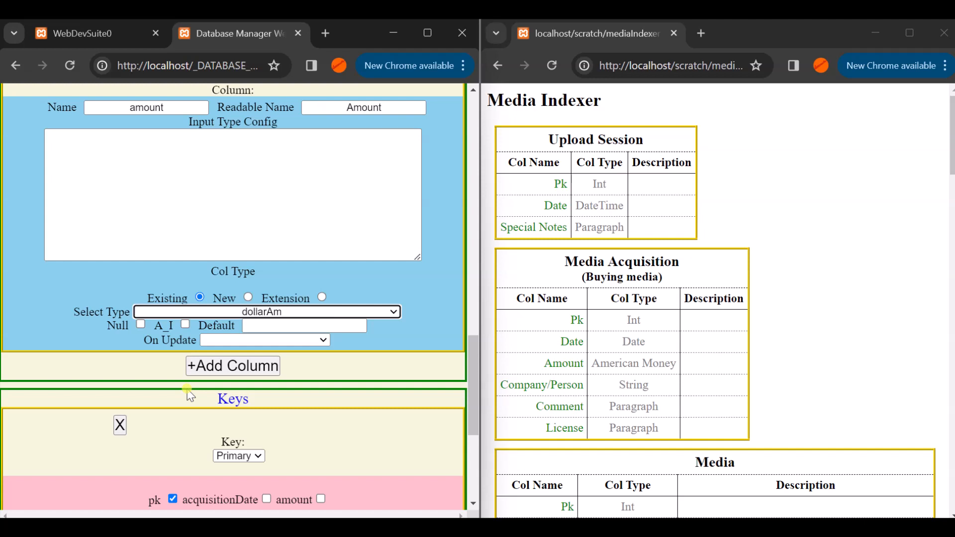
Set the amount column's default value to '0'.
key("Tab")
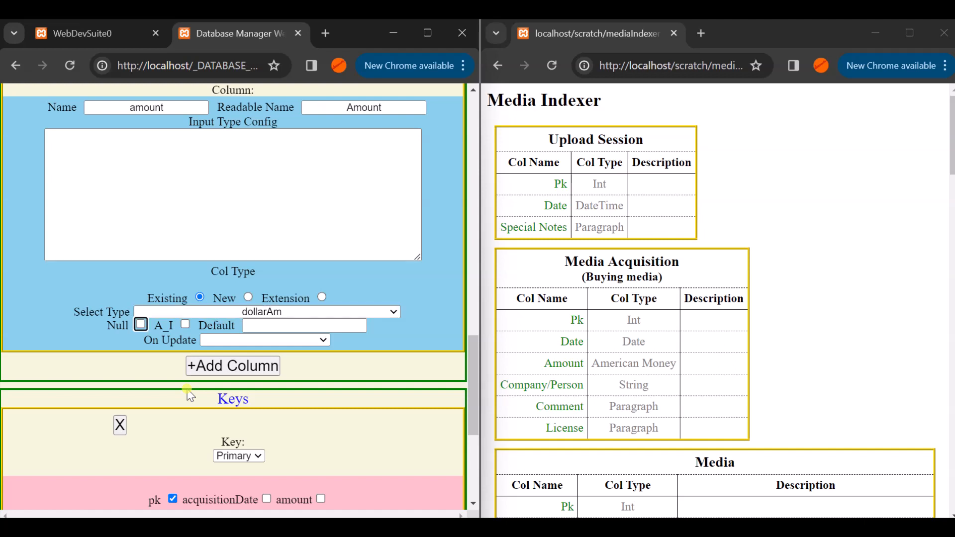
key("Tab")
key("Tab")
type("'0'")
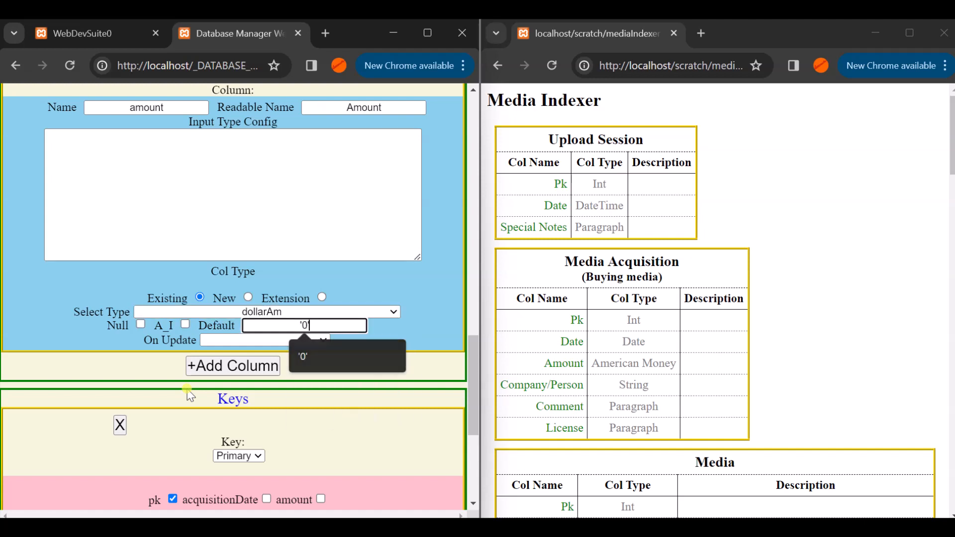
key("Tab")
Add a column named owner with the readable name Owner.
key("Tab")
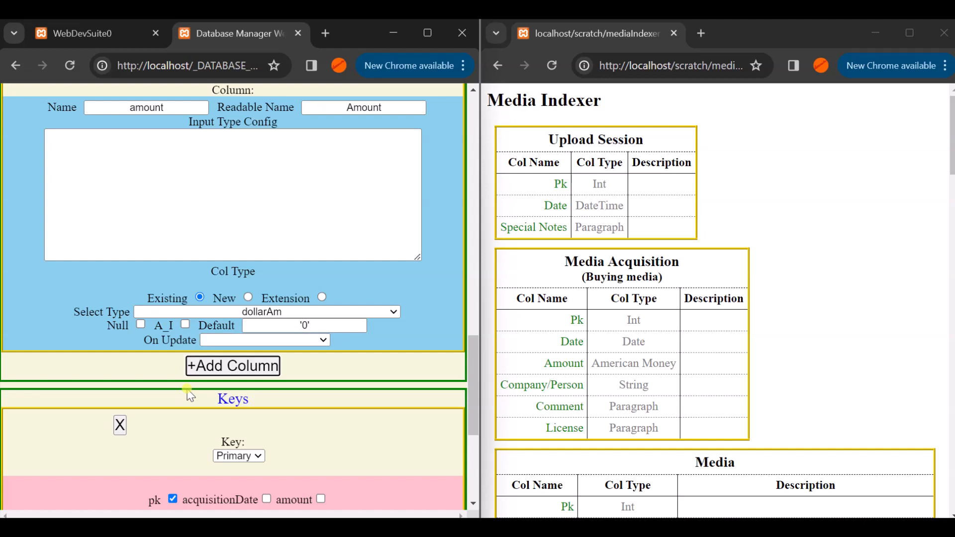
key("Return")
scroll(188, 394, "down", 3)
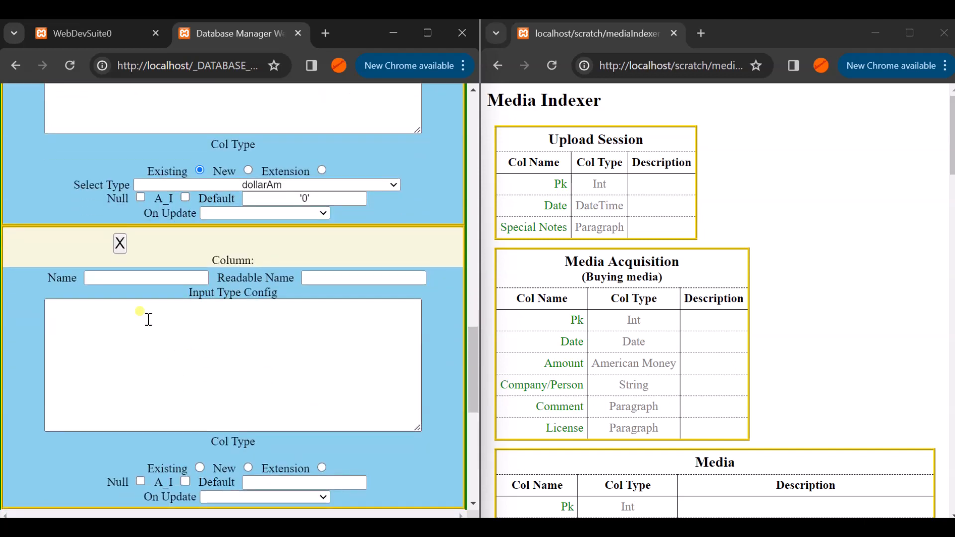
left_click(141, 278)
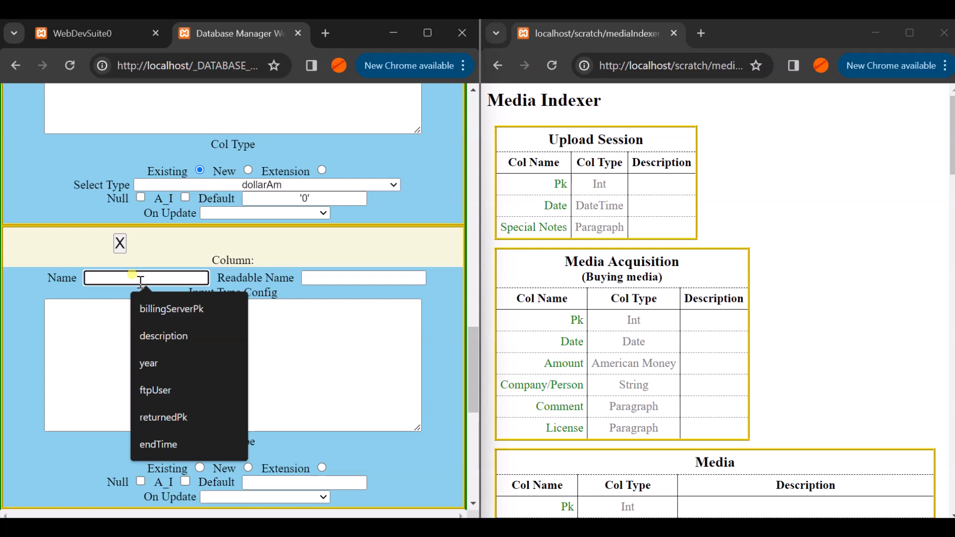
type("owner")
key("Tab")
type("Owener")
Give the owner column the existing type string.
key("Tab")
key("Tab")
key("space")
key("Tab")
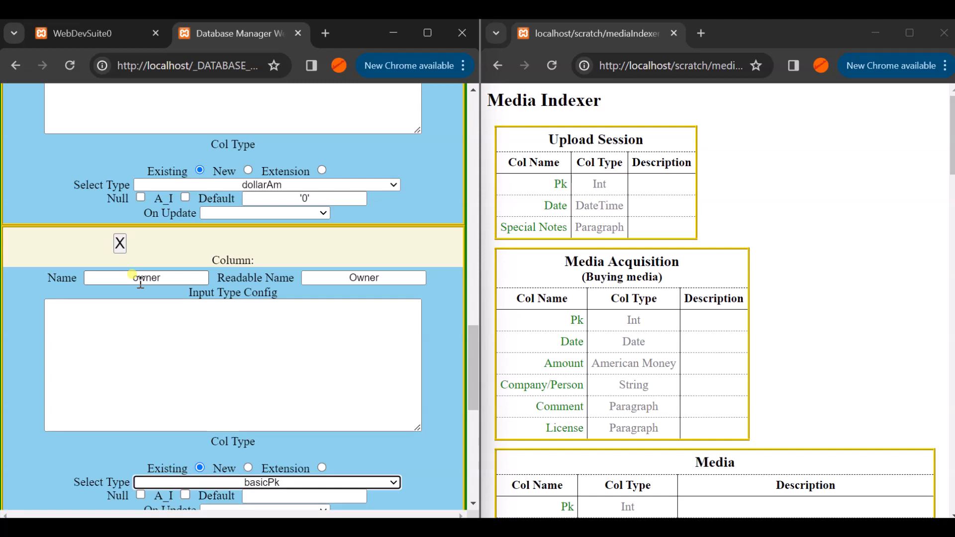
key("s")
key("Tab")
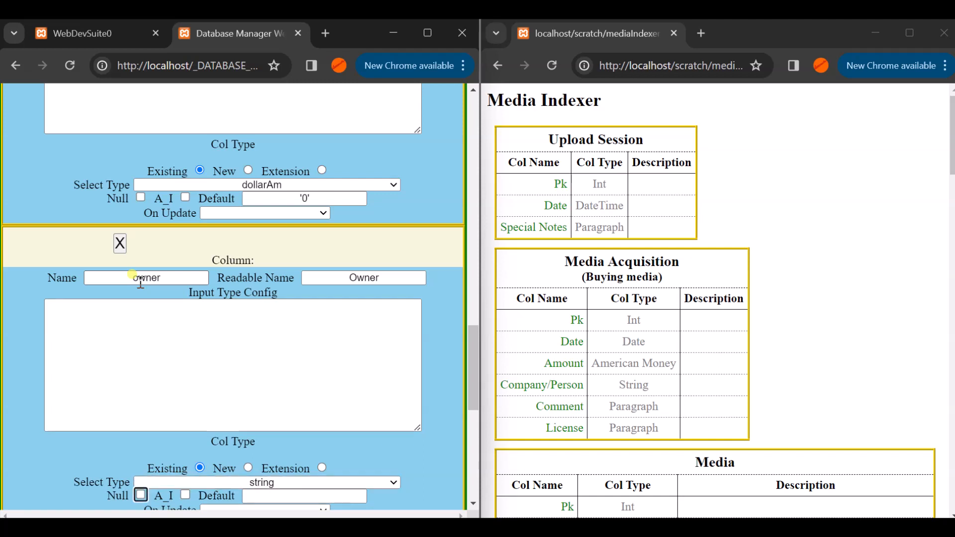
Add a column named license with the readable name License.
key("Tab")
key("Tab")
scroll(142, 286, "down", 5)
key("Return")
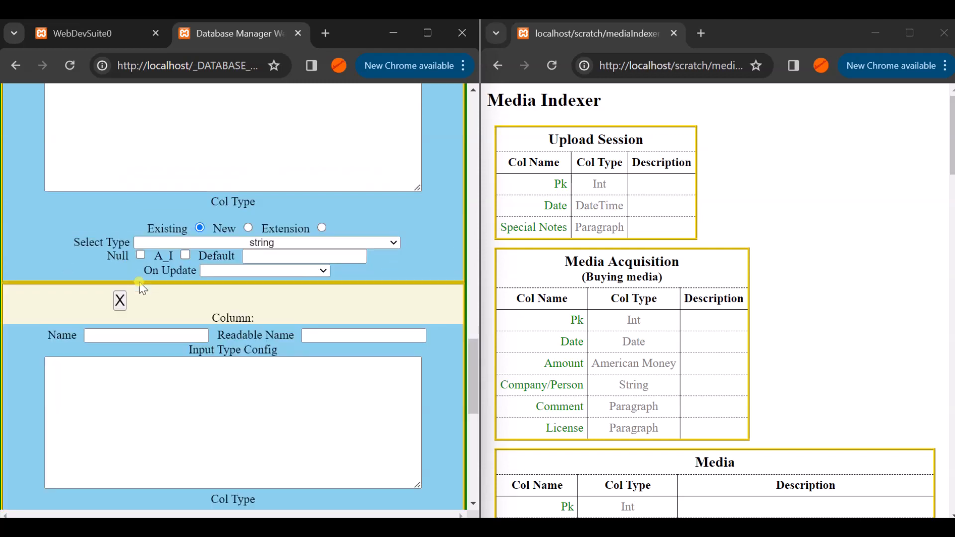
left_click(123, 335)
type("license")
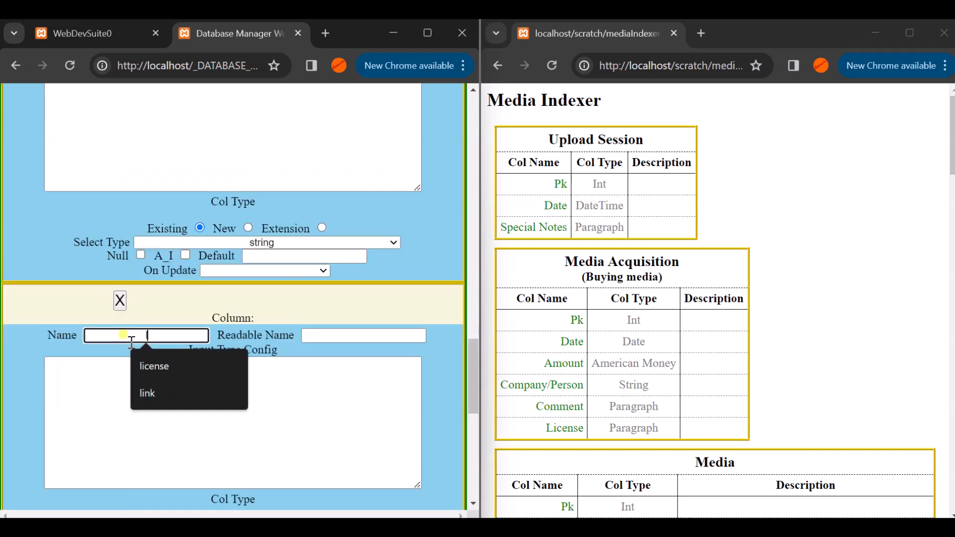
key("Tab")
type("License")
Give the license column the existing type para.
key("Tab")
key("Tab")
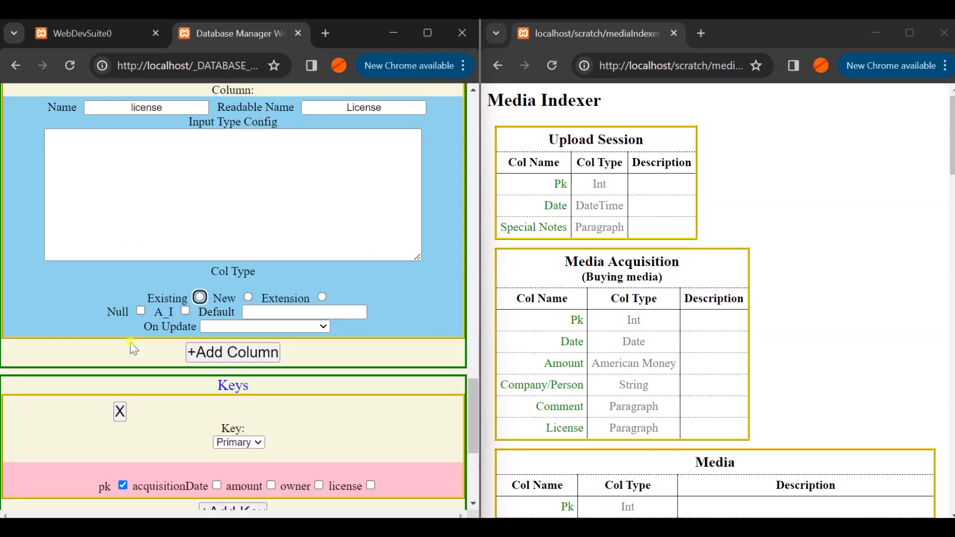
key("space")
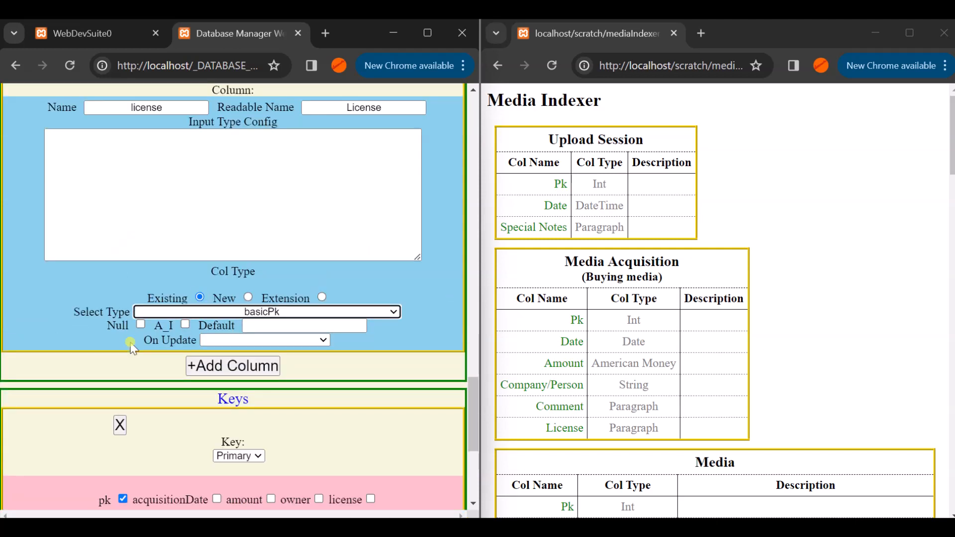
type("para")
Add a column named comment with the readable name Comment.
key("Tab")
key("Tab")
key("Tab")
key("Tab")
key("Tab")
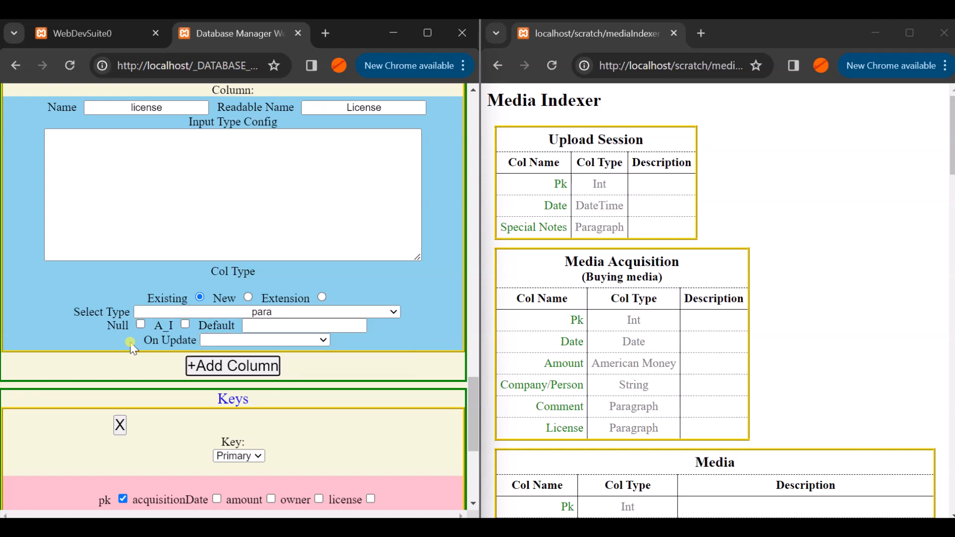
key("Return")
left_click(121, 401)
type("comment")
key("Tab")
type("Comment")
Give the comment column the existing type para and allow null values in it.
key("Tab")
key("Tab")
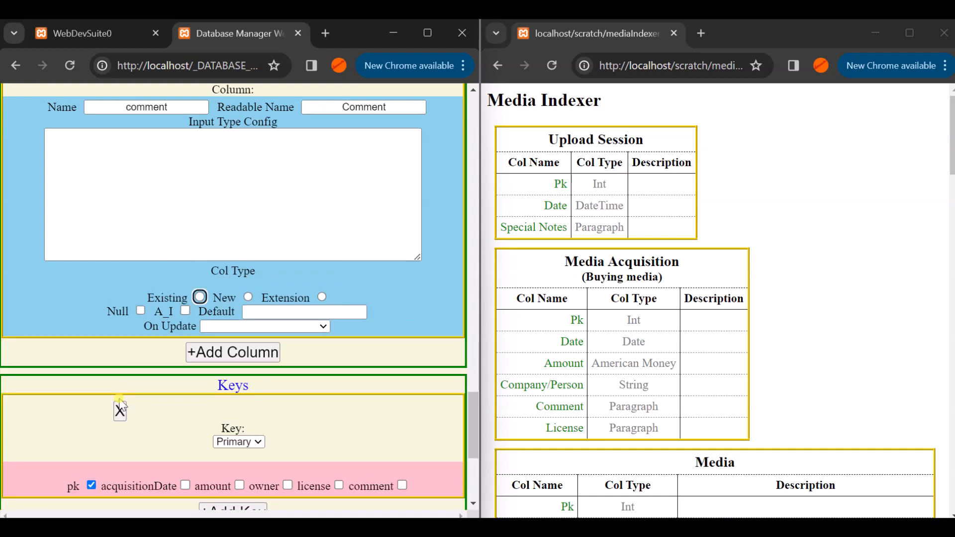
key("space")
key("Tab")
type("para")
key("Tab")
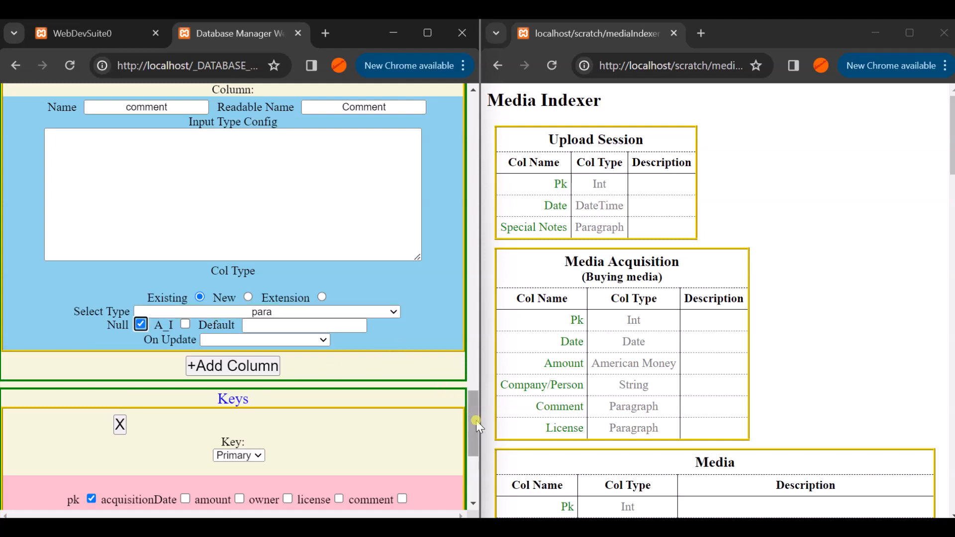
Generate the full Basic suite of Mysql Via Php procedures for mediaAcquisition, keeping the proposed names and columns.
left_click_drag(476, 419, 460, 119)
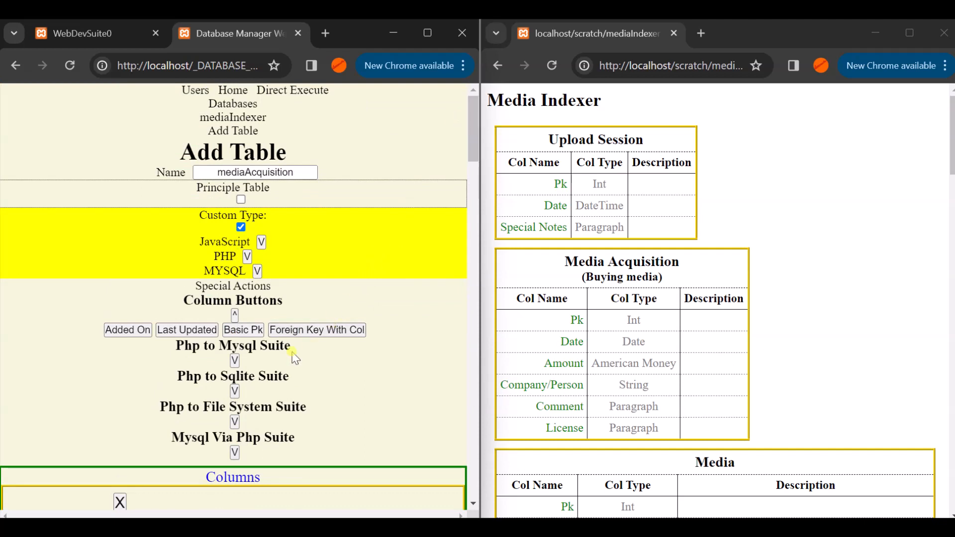
left_click(234, 452)
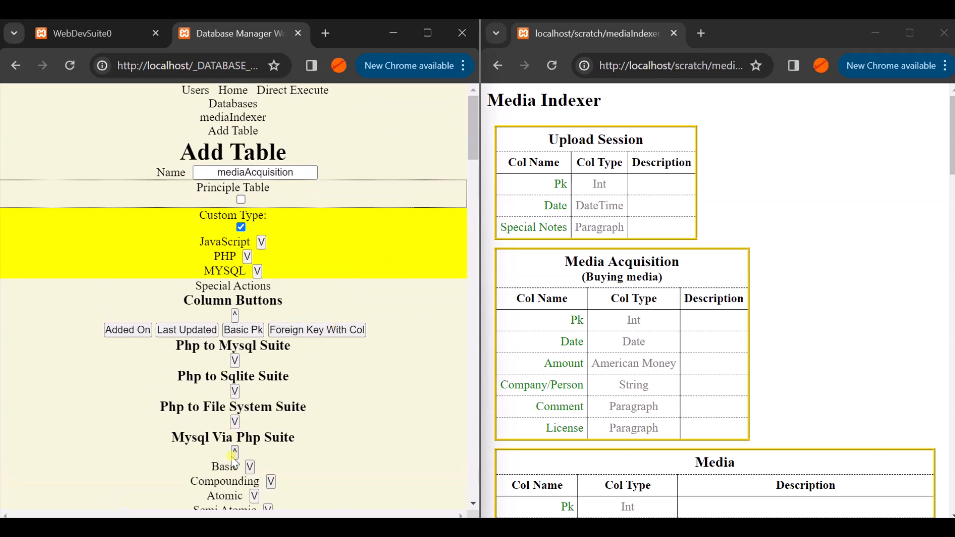
scroll(334, 417, "down", 3)
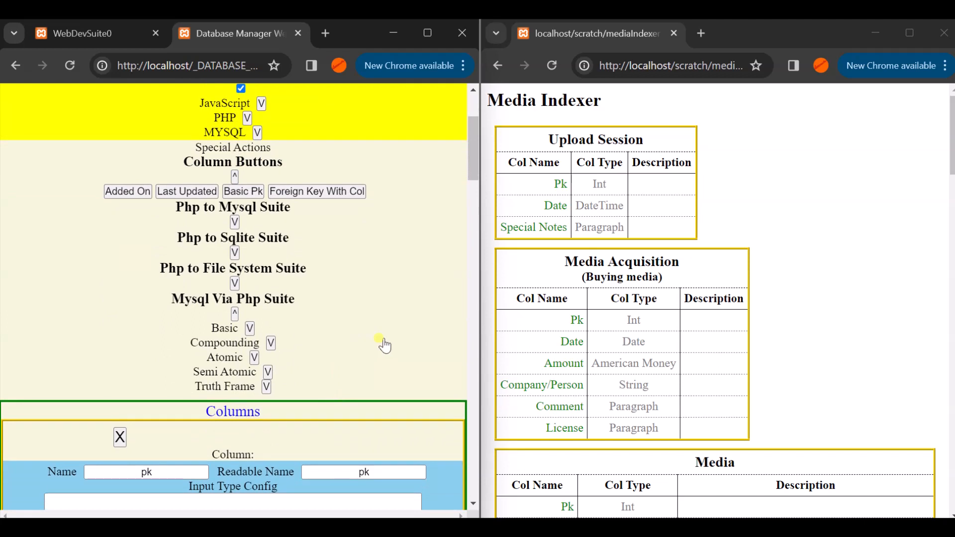
left_click(250, 328)
left_click(318, 343)
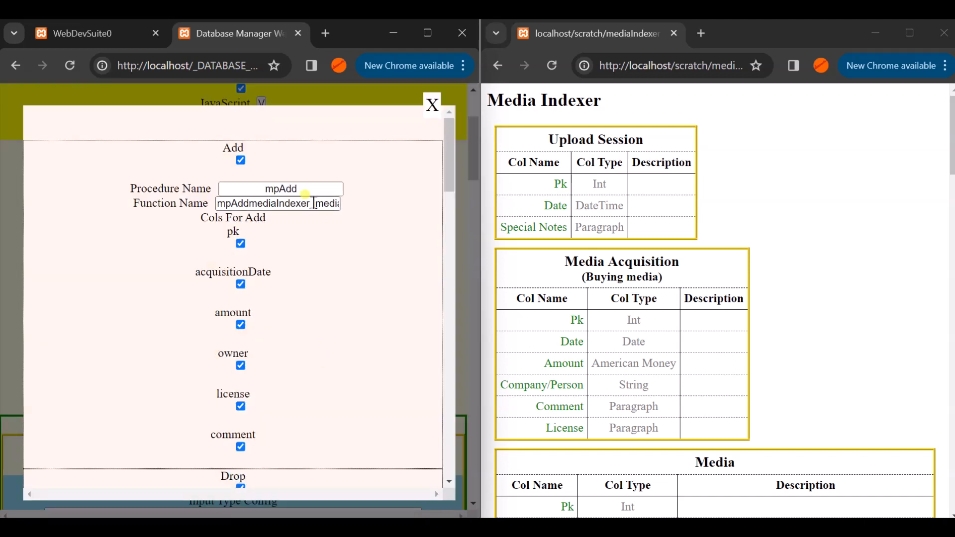
left_click(321, 192)
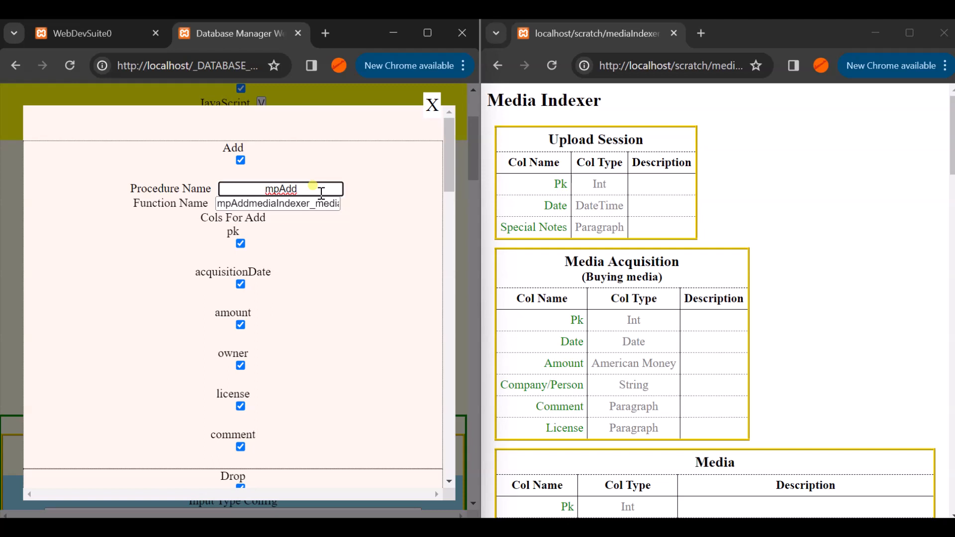
key("Return")
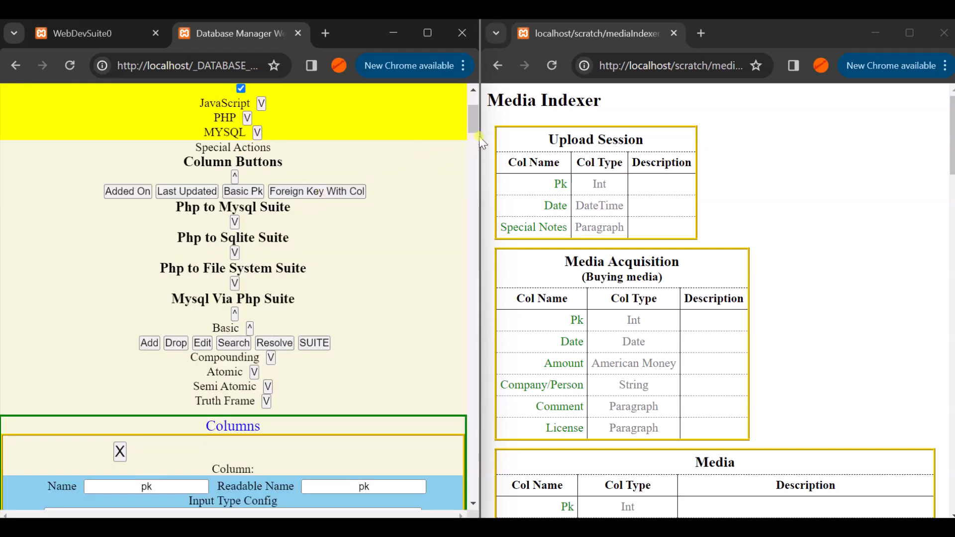
Submit the mediaAcquisition table definition and reload the mediaIndexer database page.
left_click_drag(477, 135, 421, 304)
scroll(302, 387, "down", 1)
scroll(302, 386, "up", 1)
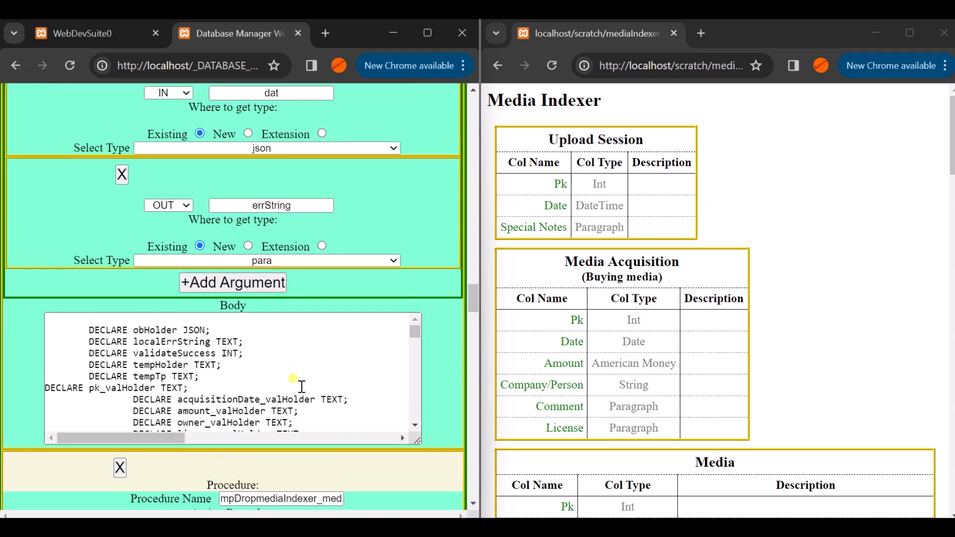
left_click_drag(468, 297, 460, 486)
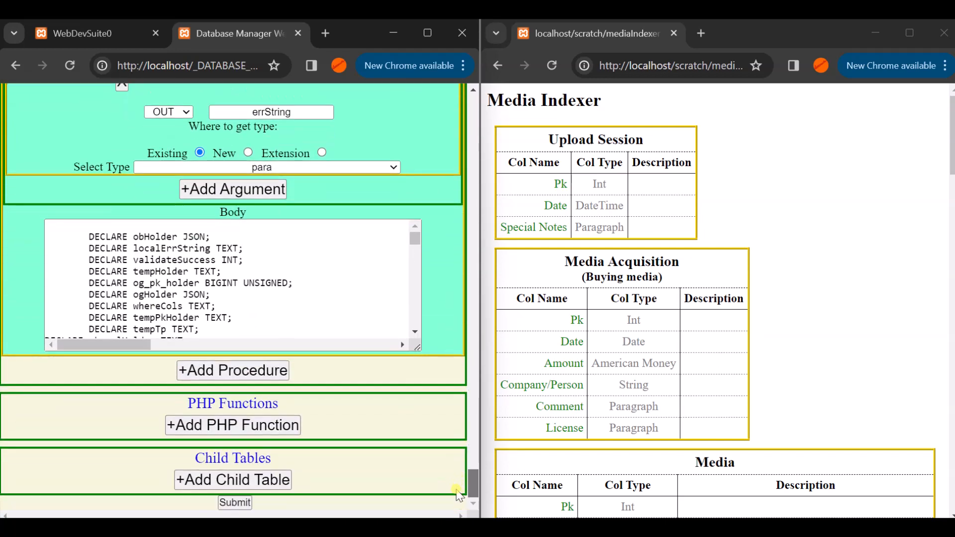
left_click(247, 503)
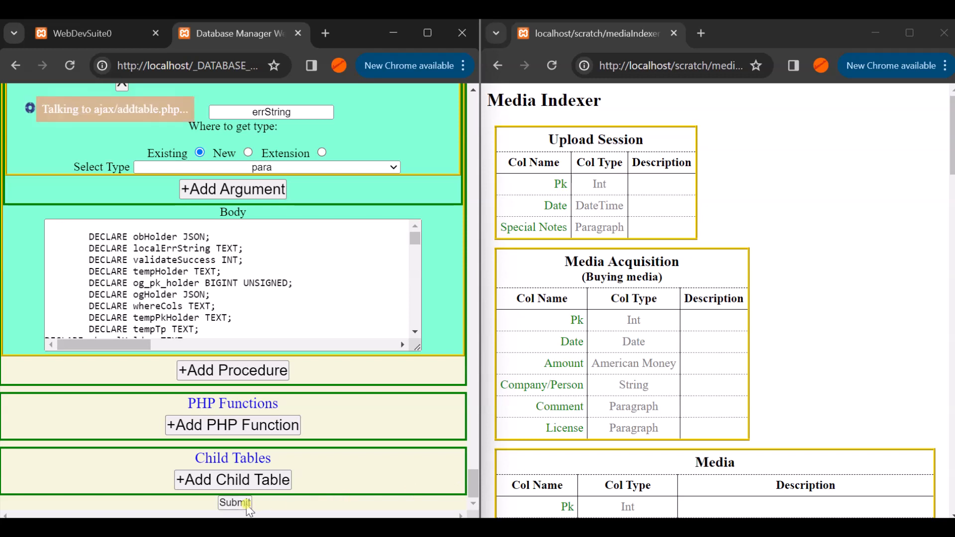
left_click(374, 167)
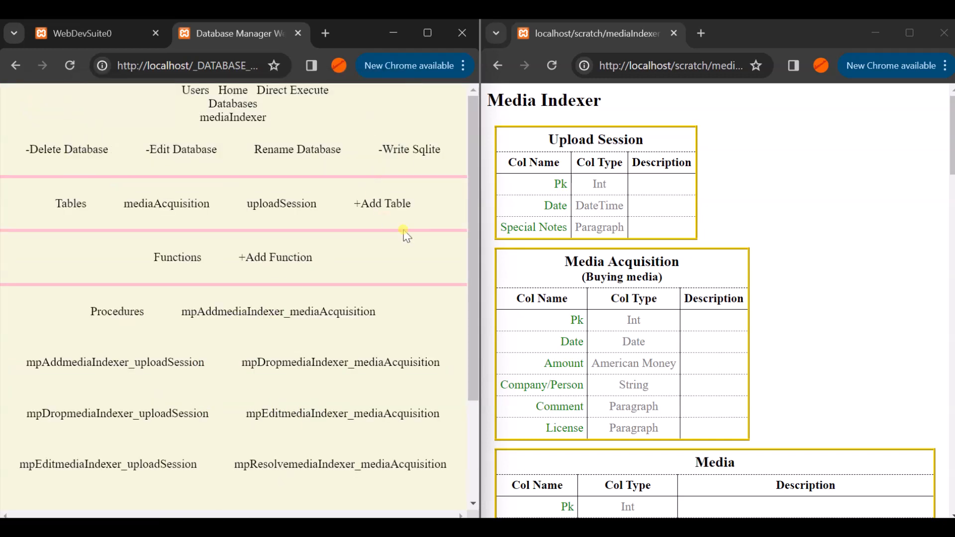
left_click(69, 65)
Start a new table named media in the mediaIndexer database and enable its custom type.
scroll(595, 317, "down", 2)
scroll(595, 316, "down", 2)
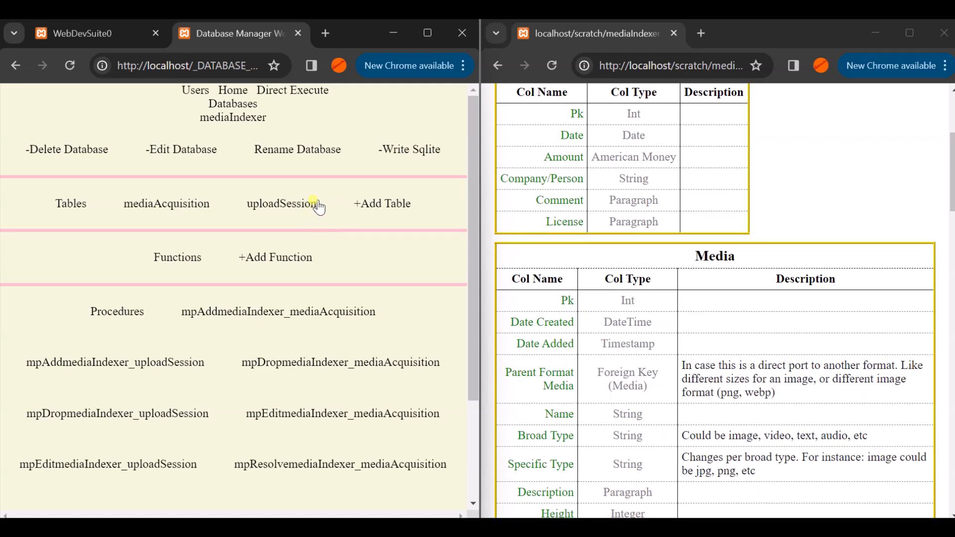
left_click(376, 205)
left_click(257, 170)
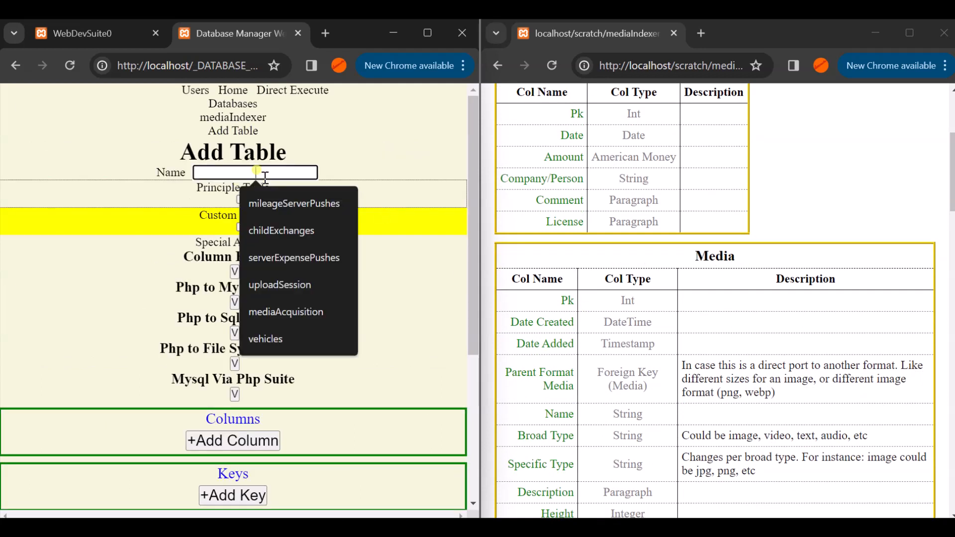
type("media")
key("Tab")
key("Tab")
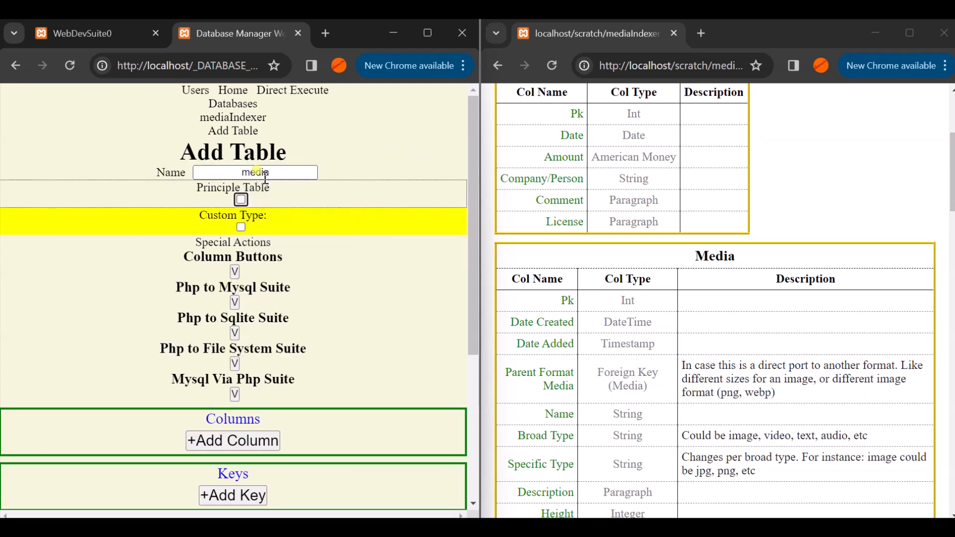
key("space")
Insert the predefined Basic Pk and Added On columns into the media table.
scroll(757, 300, "down", 3)
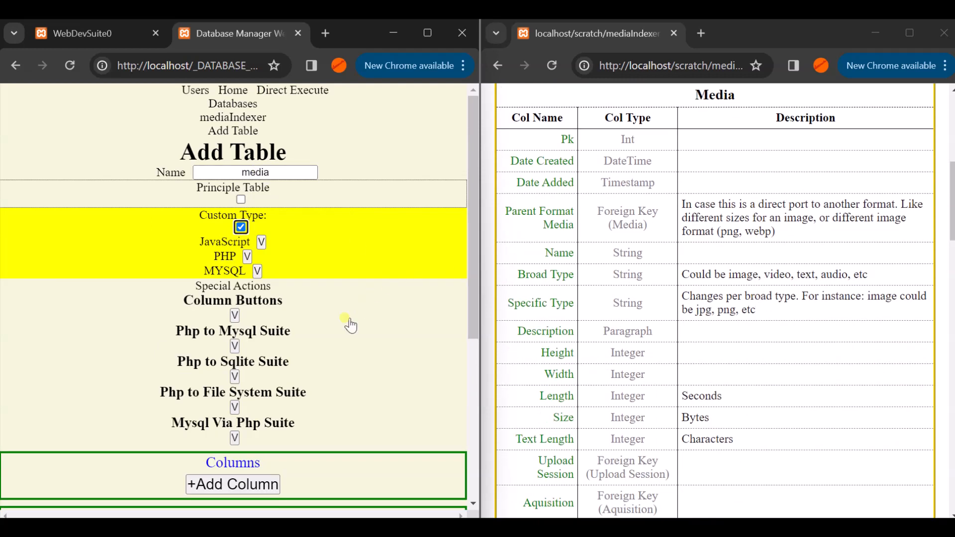
left_click(235, 315)
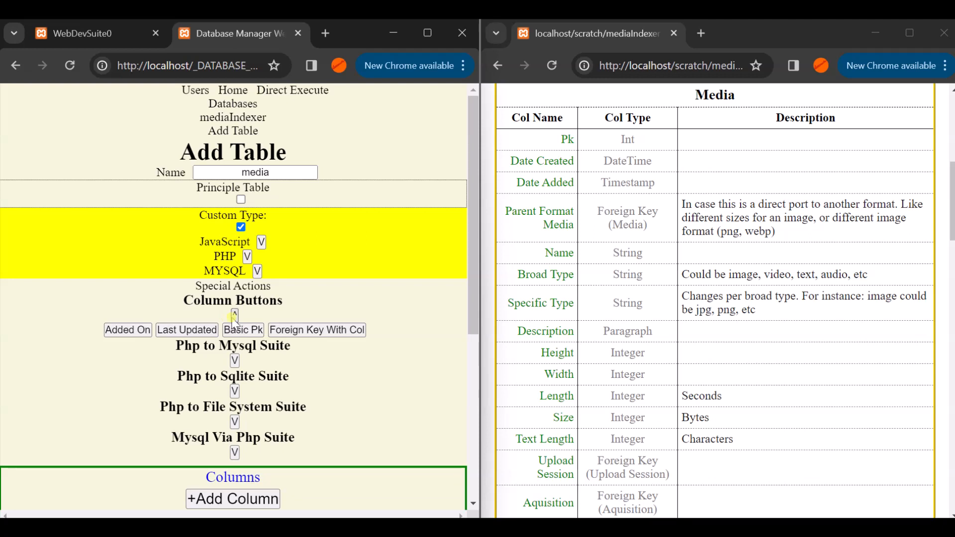
left_click(245, 330)
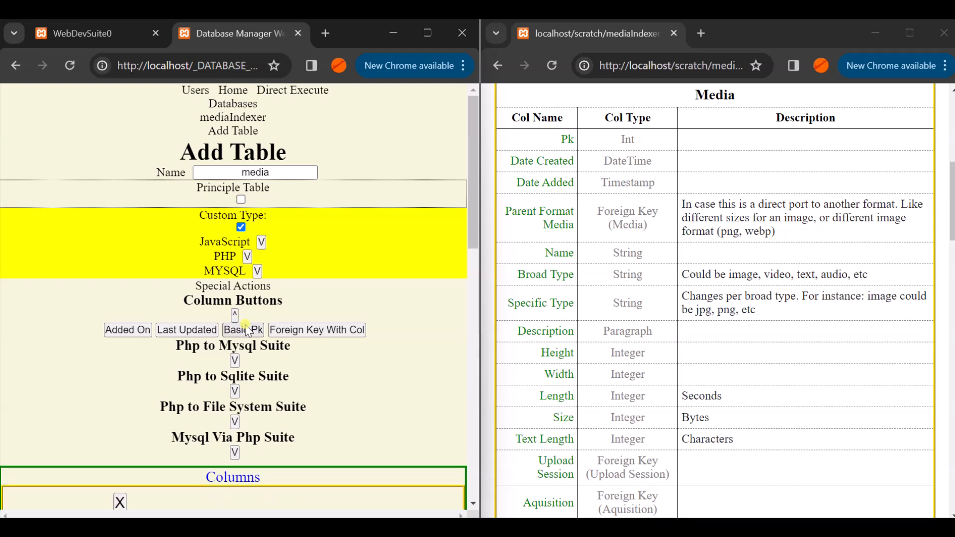
left_click(142, 331)
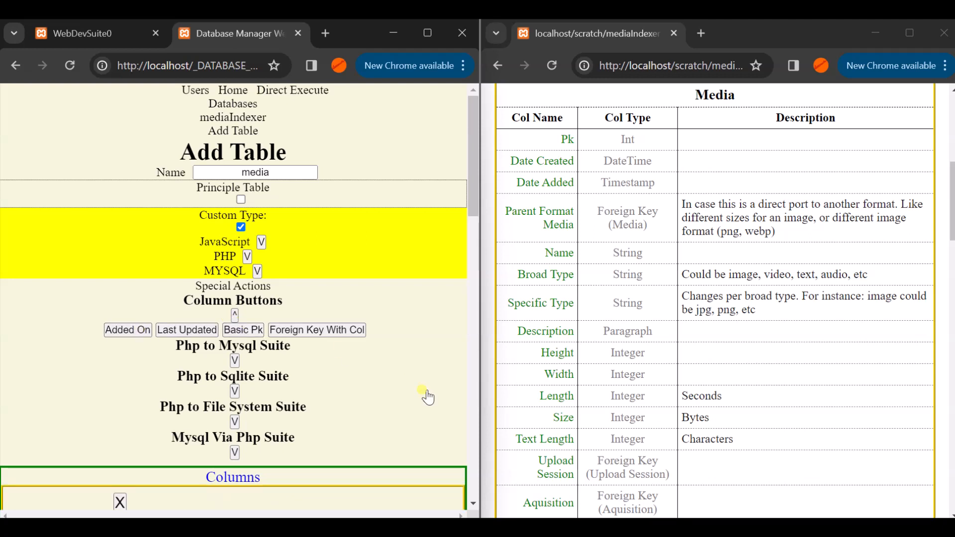
Add a column named dateCreated with the readable name Date Created.
scroll(427, 397, "down", 10)
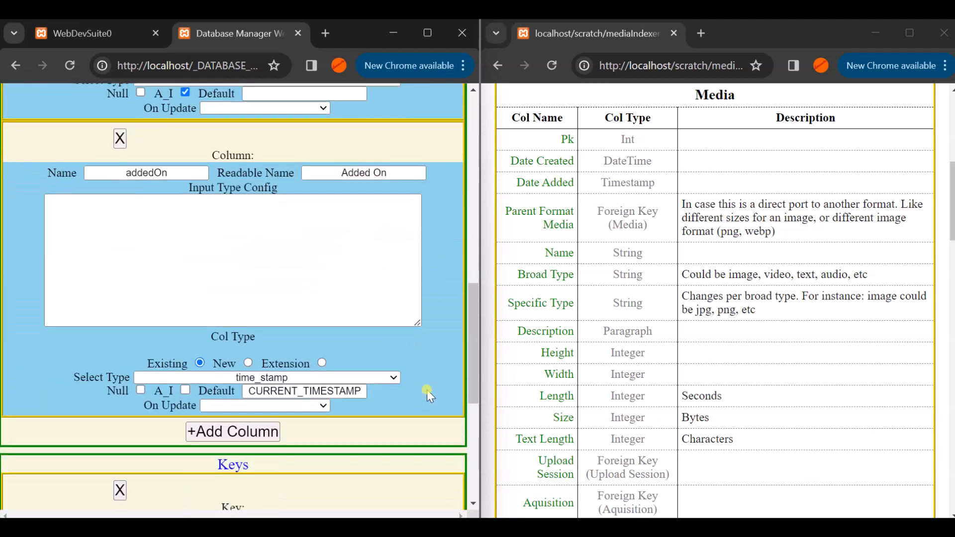
left_click(266, 411)
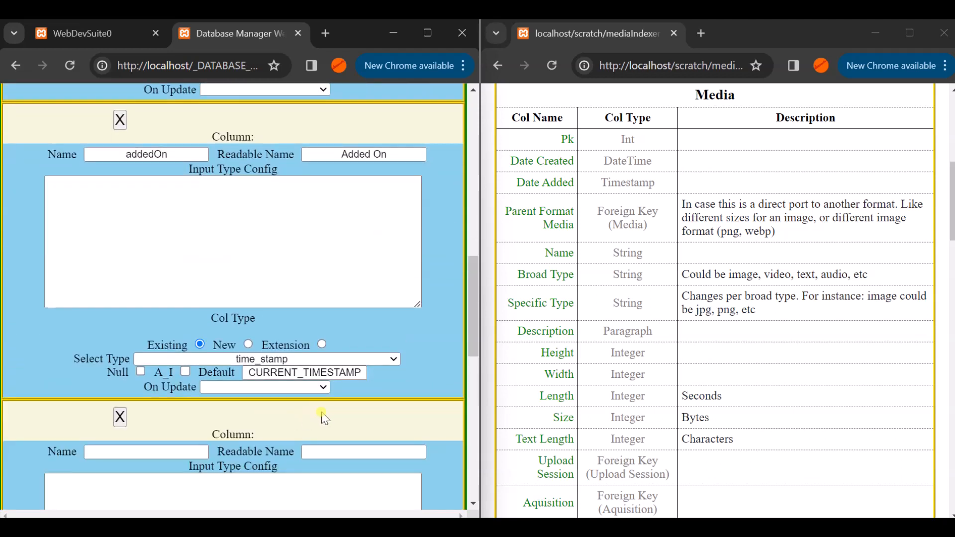
scroll(323, 418, "down", 1)
left_click(156, 423)
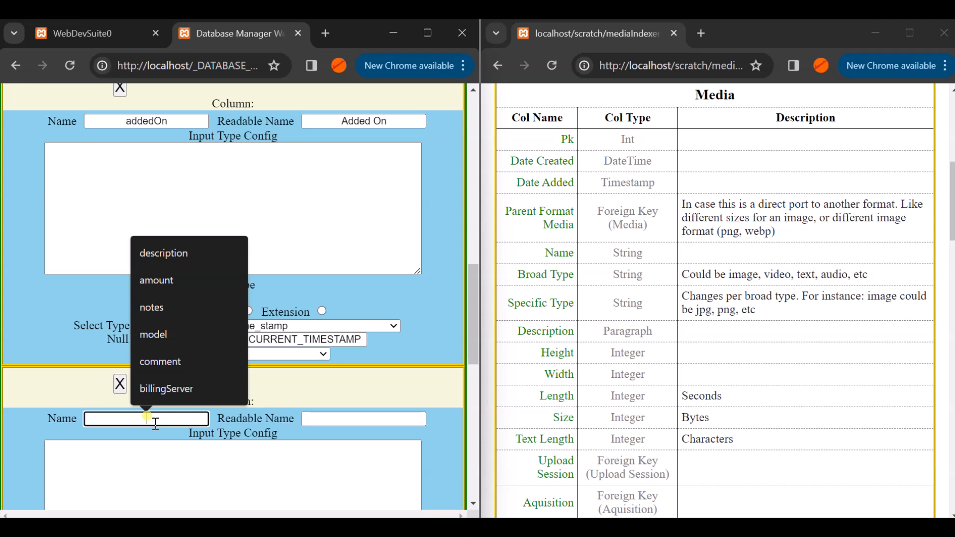
type("dateCreated")
key("Tab")
type("D")
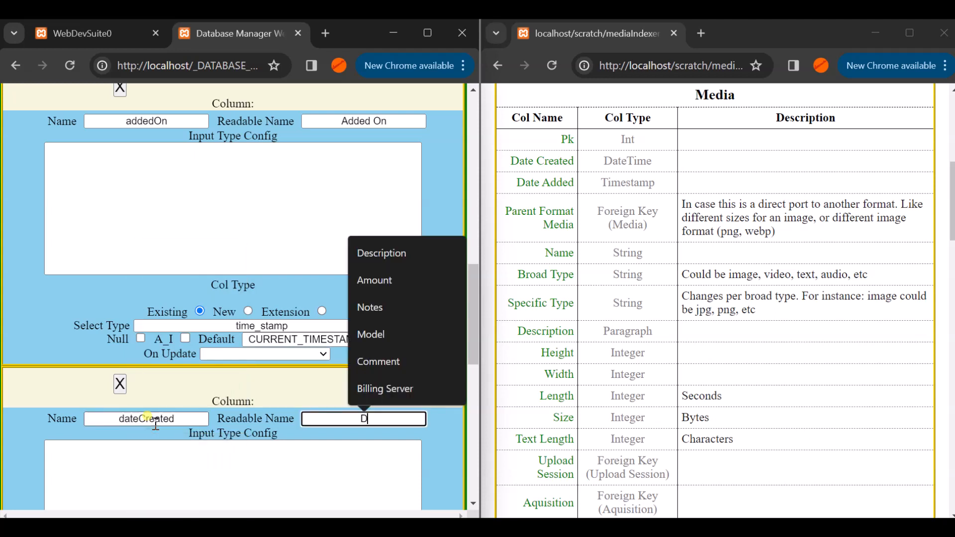
type("ate Created")
Give the dateCreated column the existing type dateSingleLineFilter.
key("Tab")
key("Tab")
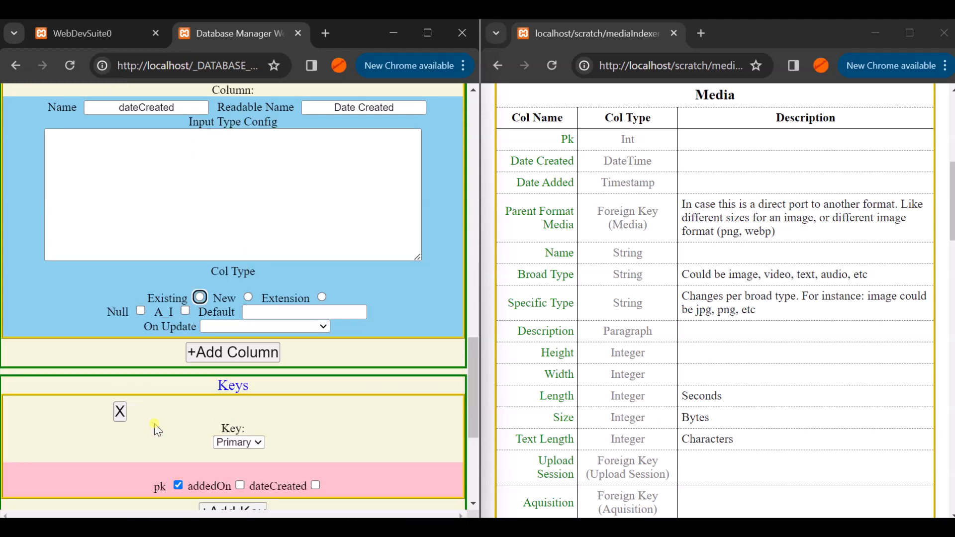
key("space")
key("Tab")
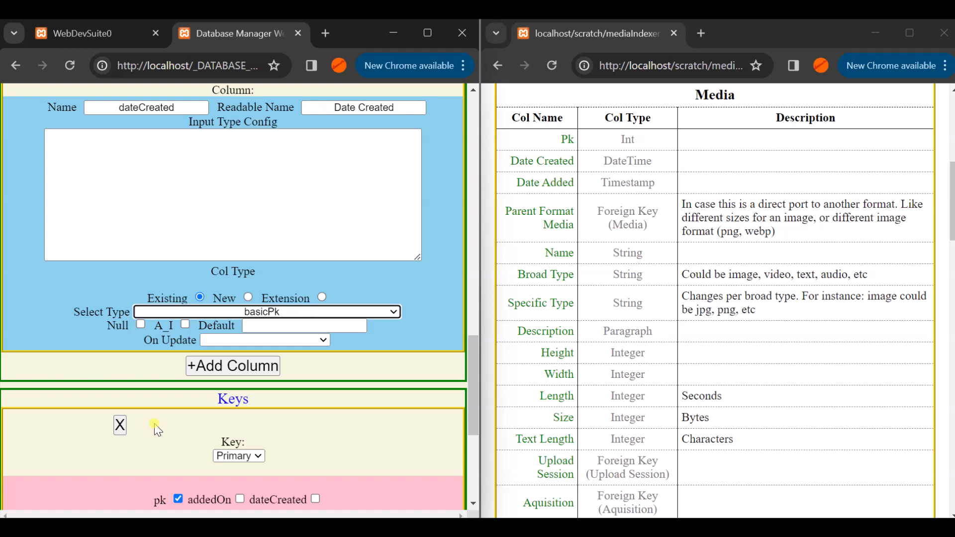
key("d")
Set the default value of the dateCreated column to CURRENT_TIMESTAMP.
key("Tab")
key("Tab")
key("Tab")
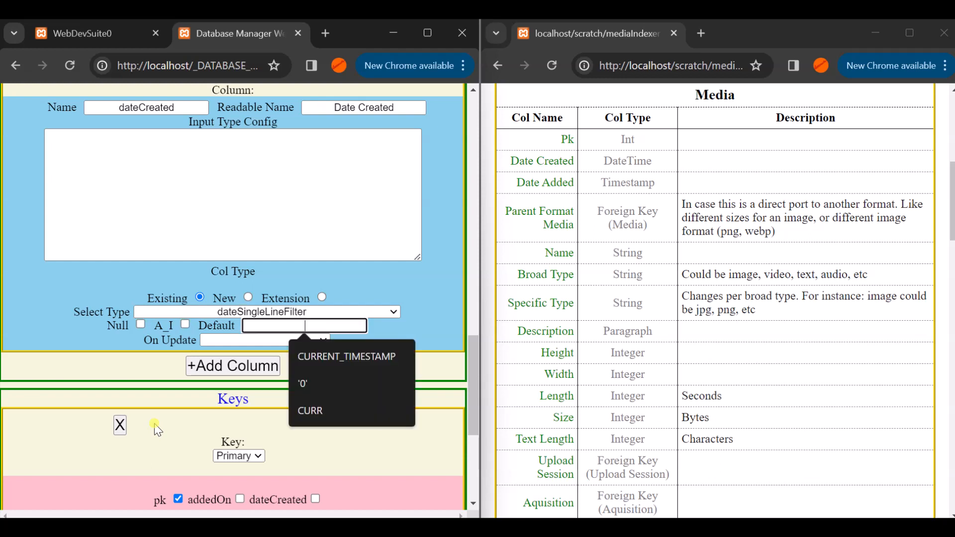
key("Tab")
key("shift+Tab")
type("CURRENT")
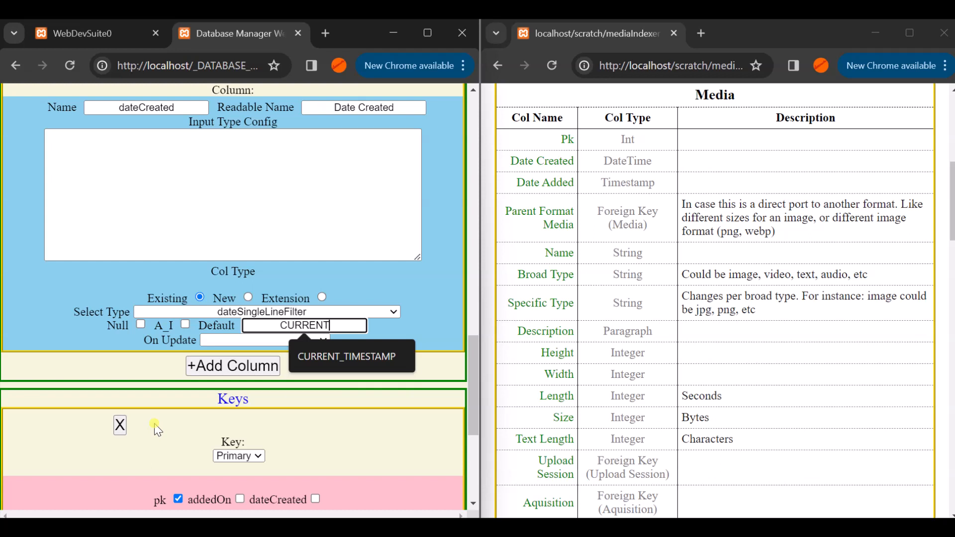
type("_TIMESTAMP")
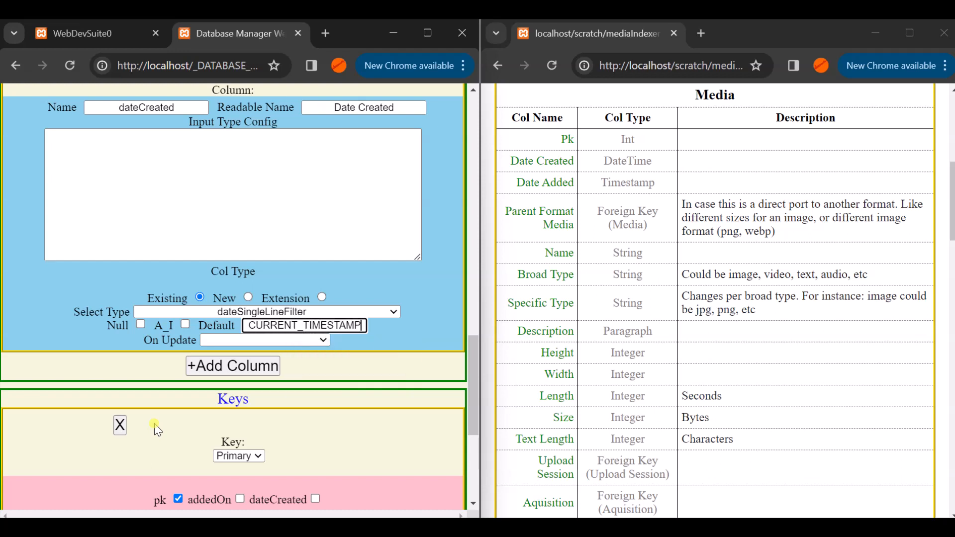
Add a column named name with the readable name Name, leaving out the parent format media foreign key.
key("Tab")
key("Tab")
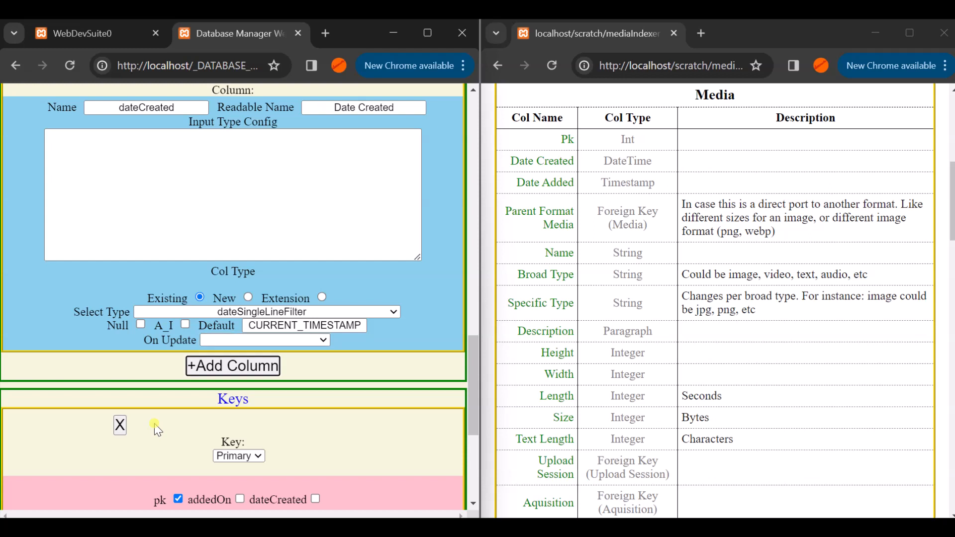
key("Return")
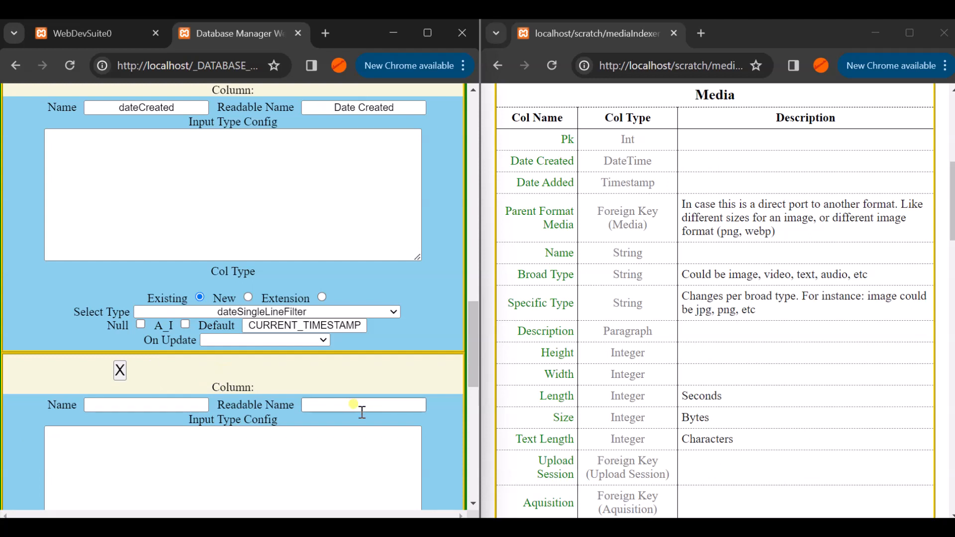
left_click(128, 404)
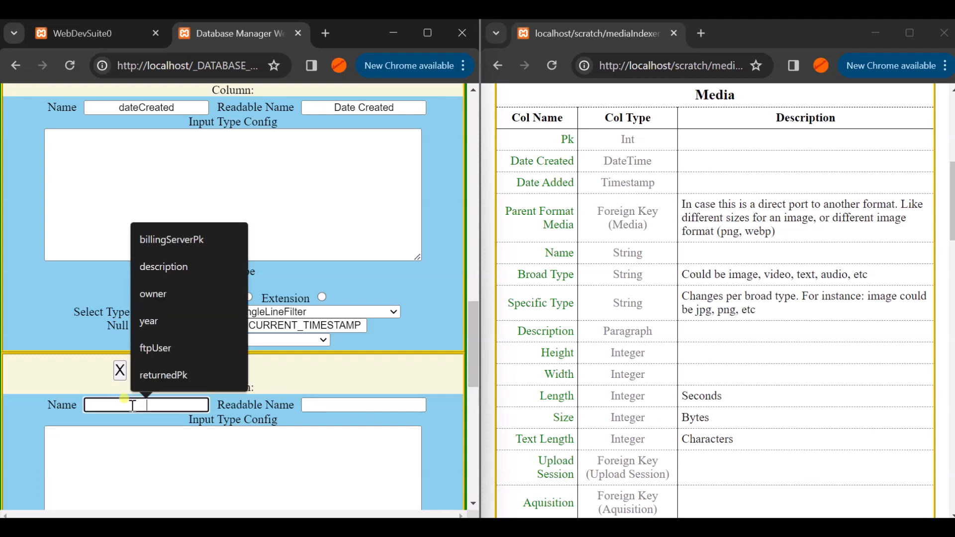
left_click(318, 379)
left_click(169, 406)
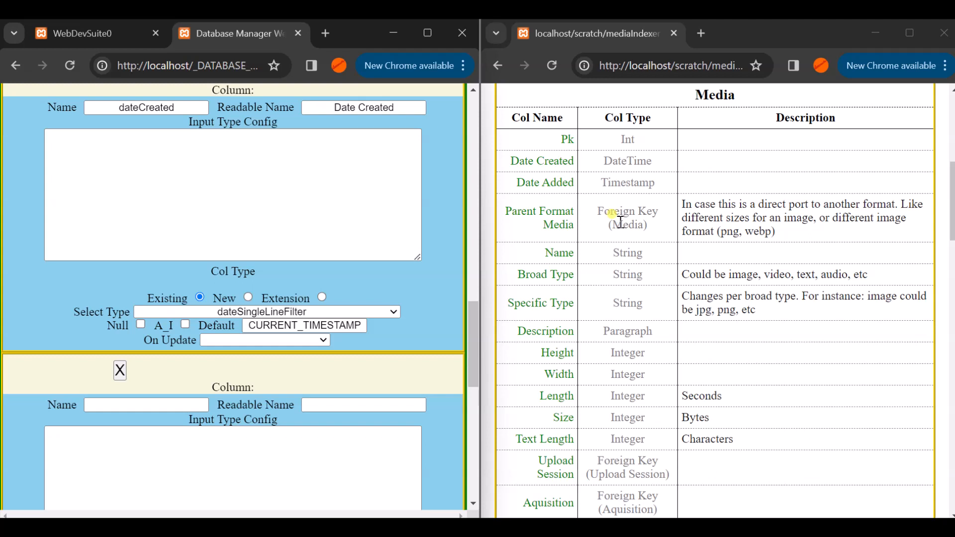
left_click(155, 406)
type("name")
key("Tab")
type("Name")
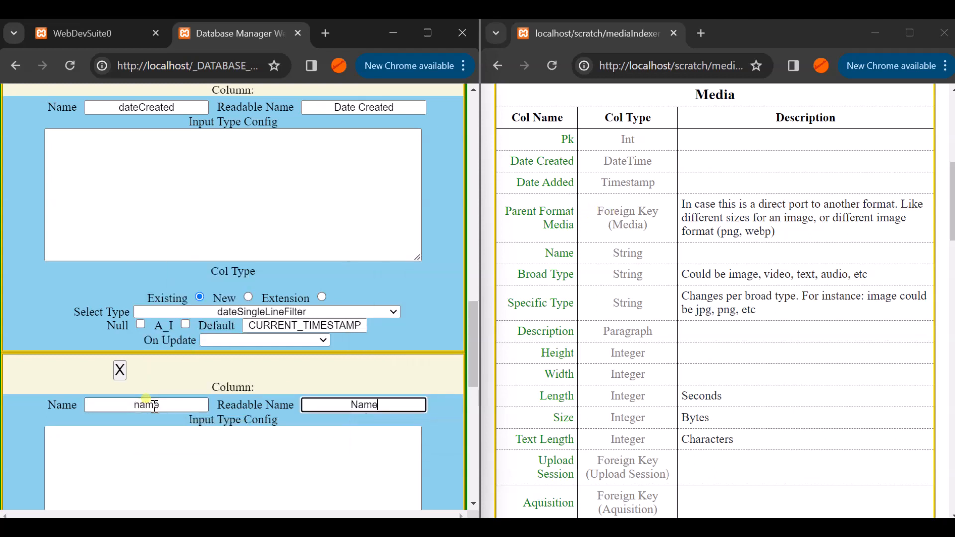
Give the name column the existing type string.
key("Tab")
key("Tab")
key("space")
key("Tab")
type("string")
Add a column named broadType with the readable name Broad Type.
key("Tab")
key("Tab")
key("Tab")
key("Tab")
key("Tab")
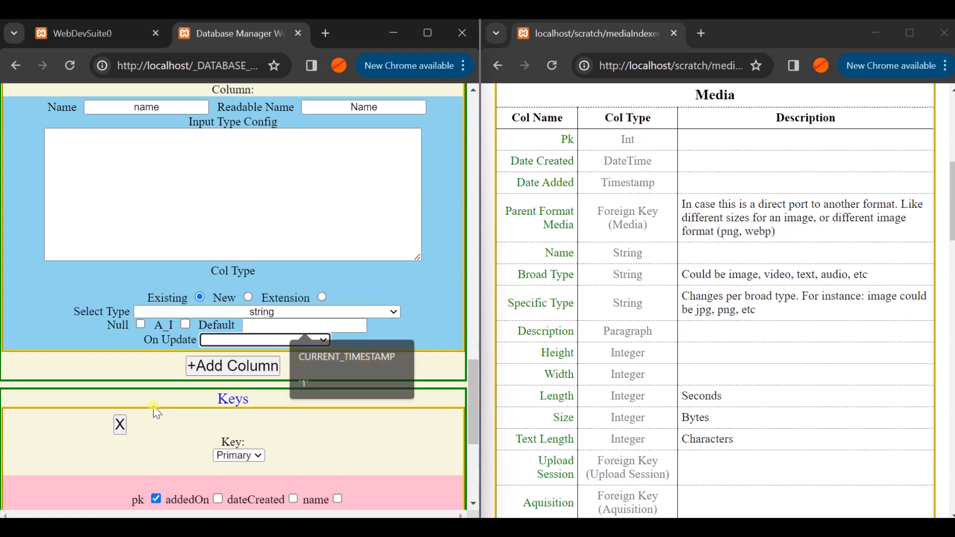
key("Return")
left_click(186, 405)
type("broadT")
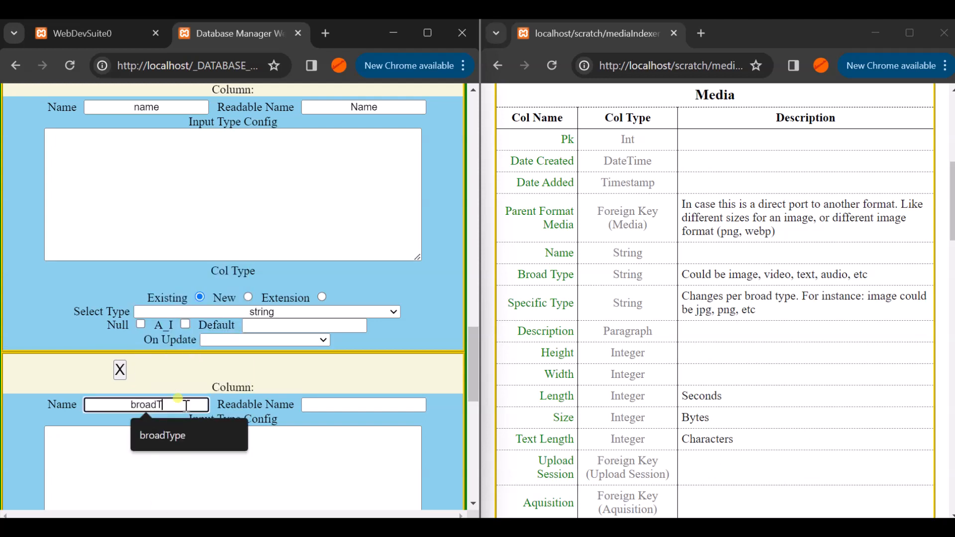
key("Down")
key("Tab")
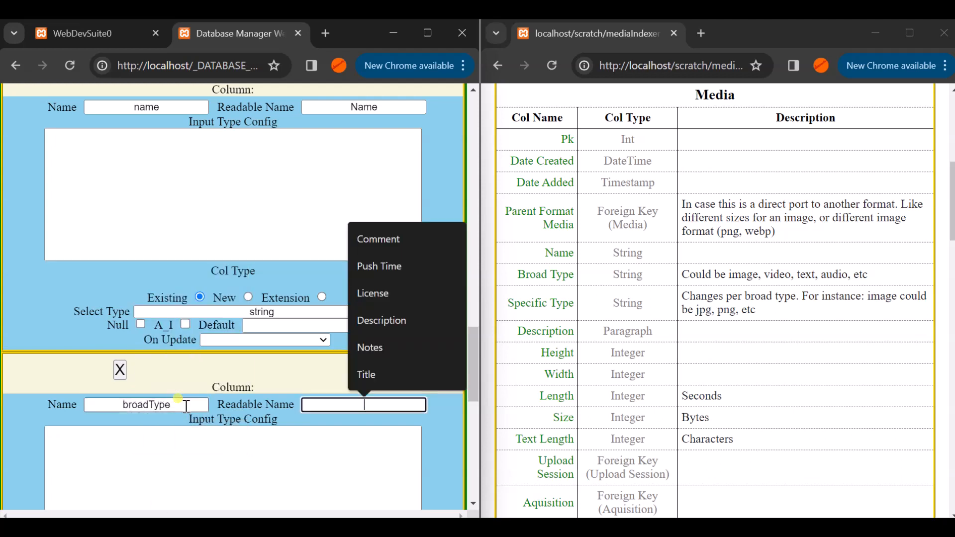
type("Broad Type")
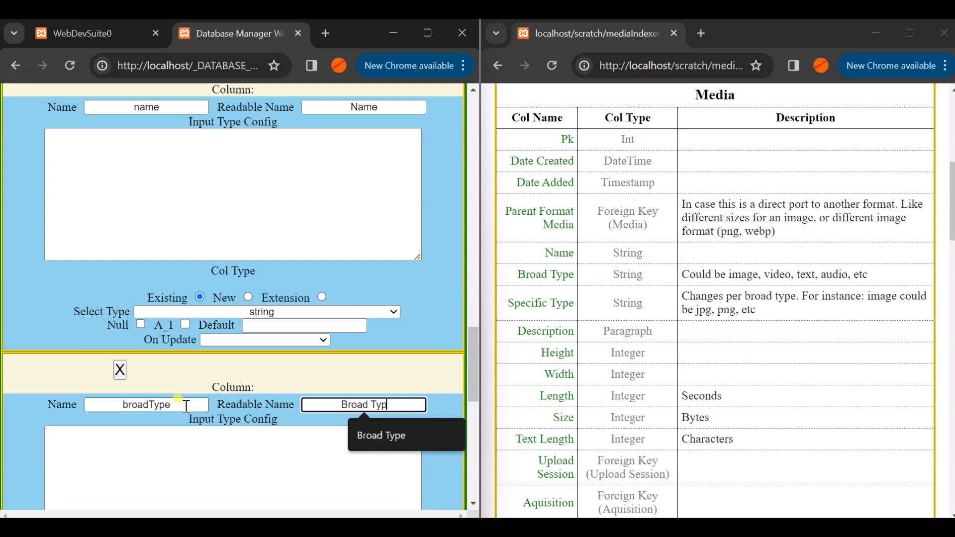
Give the broadType column the existing type string.
key("Tab")
key("Tab")
key("space")
key("Tab")
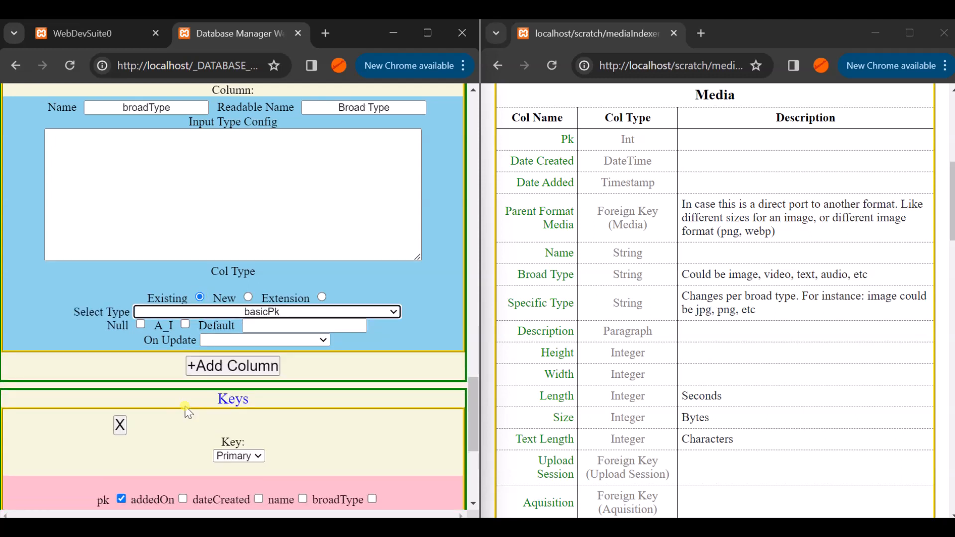
key("s")
key("t")
Add a column named specificType with the readable name Specific Type.
key("Tab")
key("Tab")
key("Tab")
key("Tab")
key("Return")
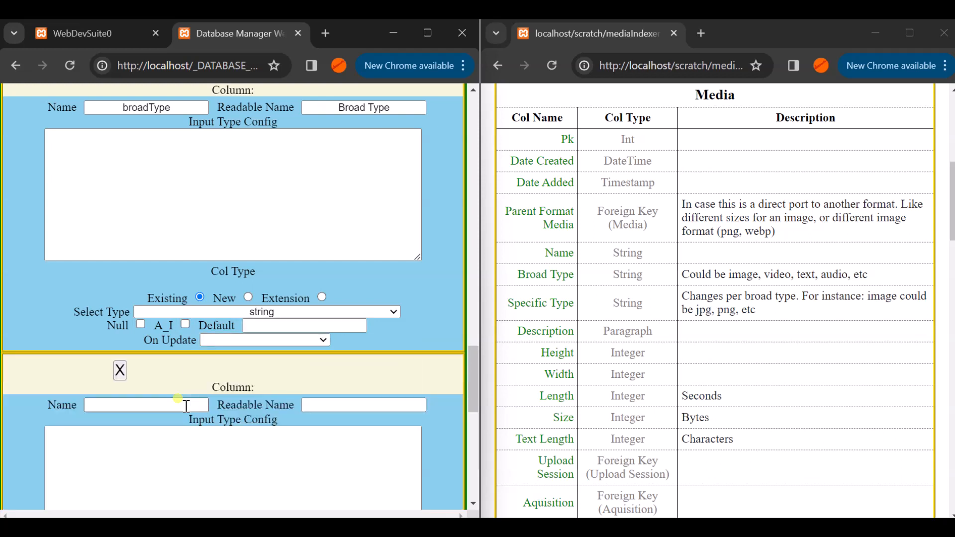
left_click(186, 406)
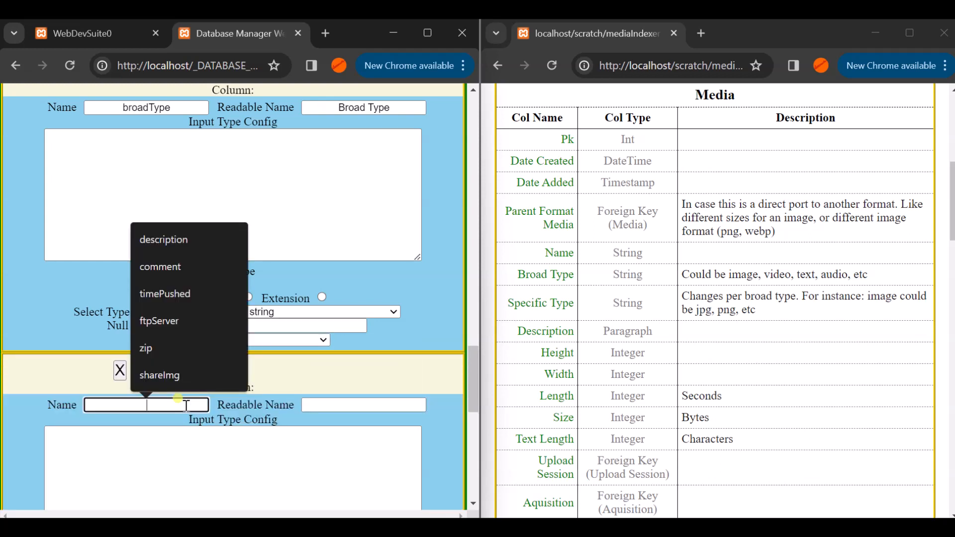
type("speci")
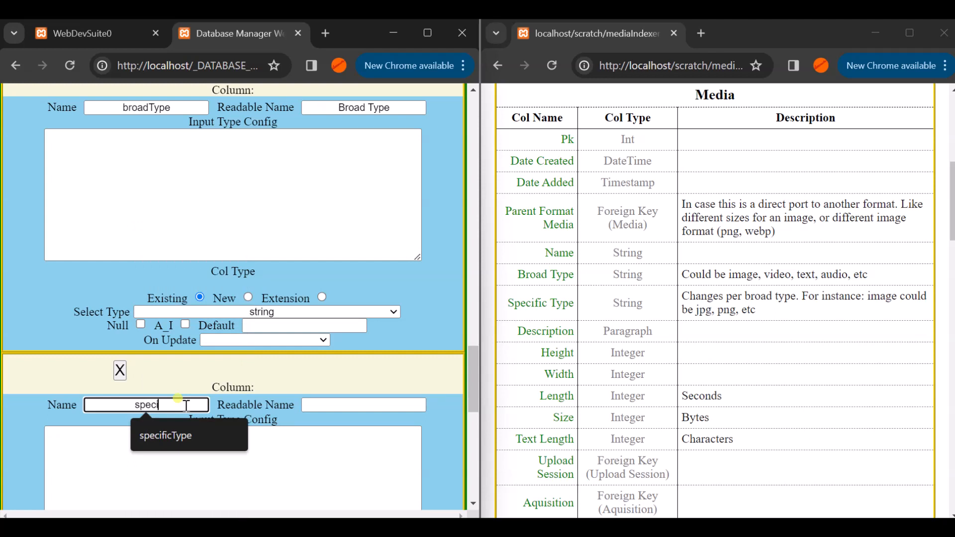
type("ficType")
key("Tab")
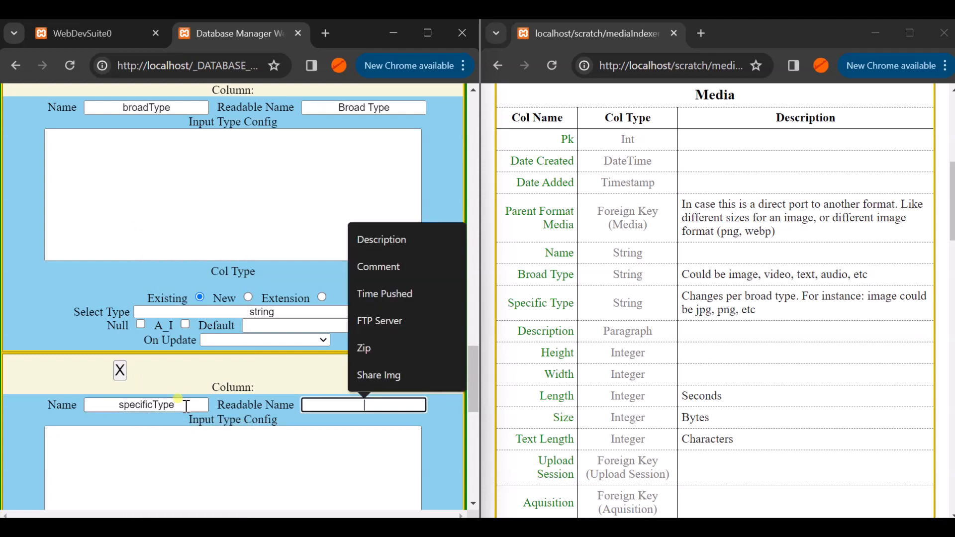
type("Specific")
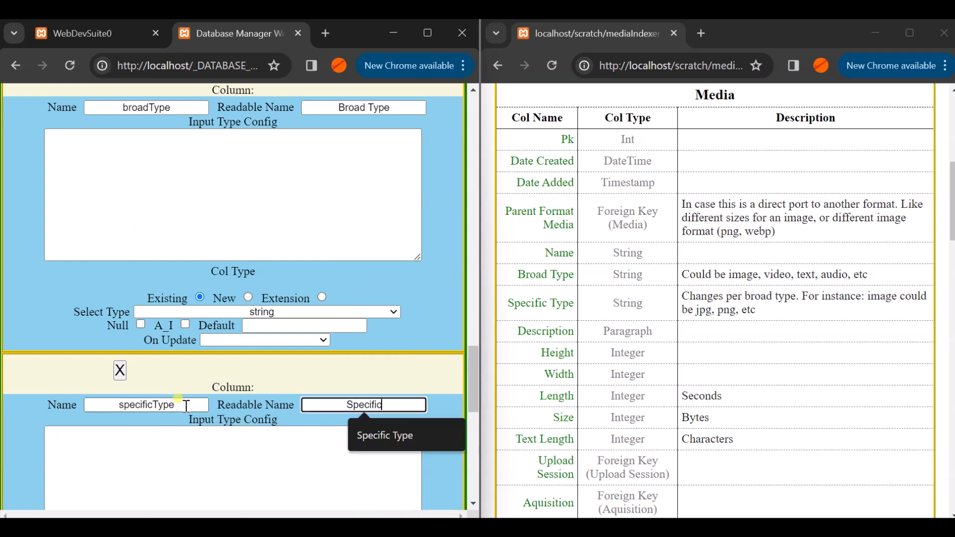
type(" Type")
Give the specificType column the existing type string.
scroll(186, 408, "down", 5)
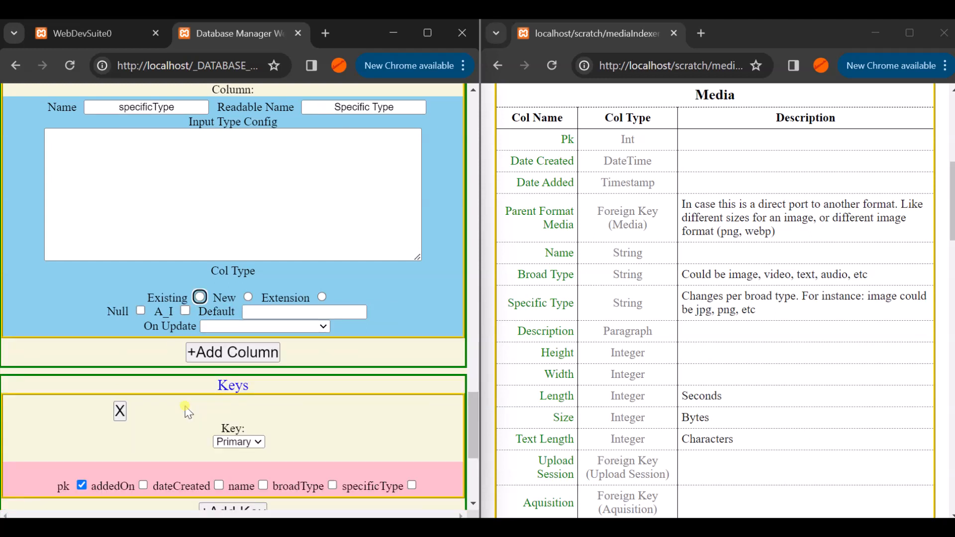
key("space")
key("Tab")
type("st")
key("Tab")
key("Tab")
key("Tab")
key("Tab")
key("Tab")
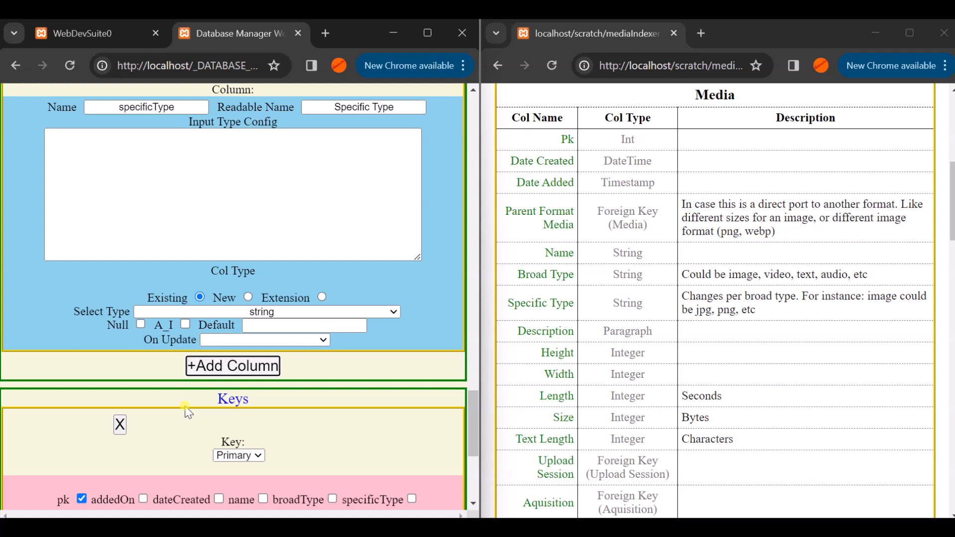
Add a column named description with the readable name Description.
key("Return")
left_click(173, 403)
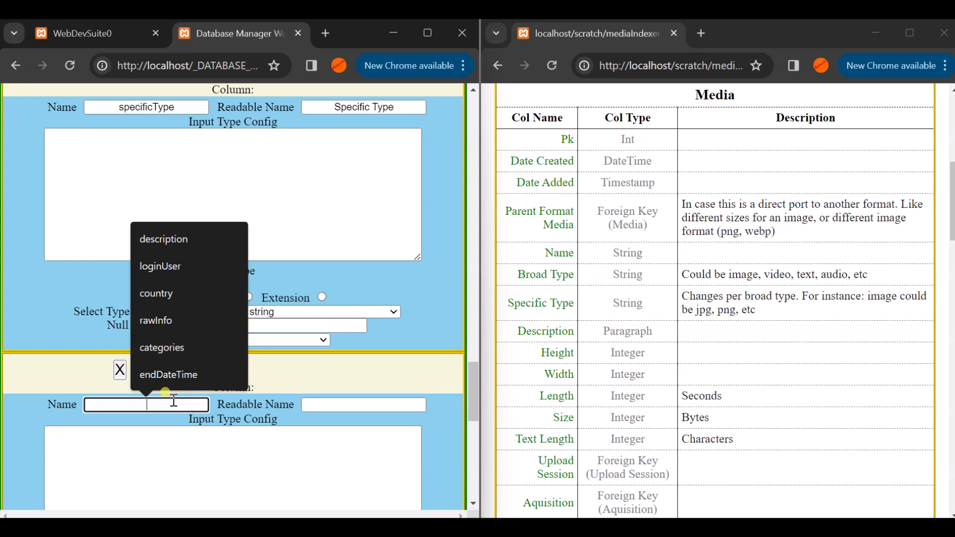
type("description")
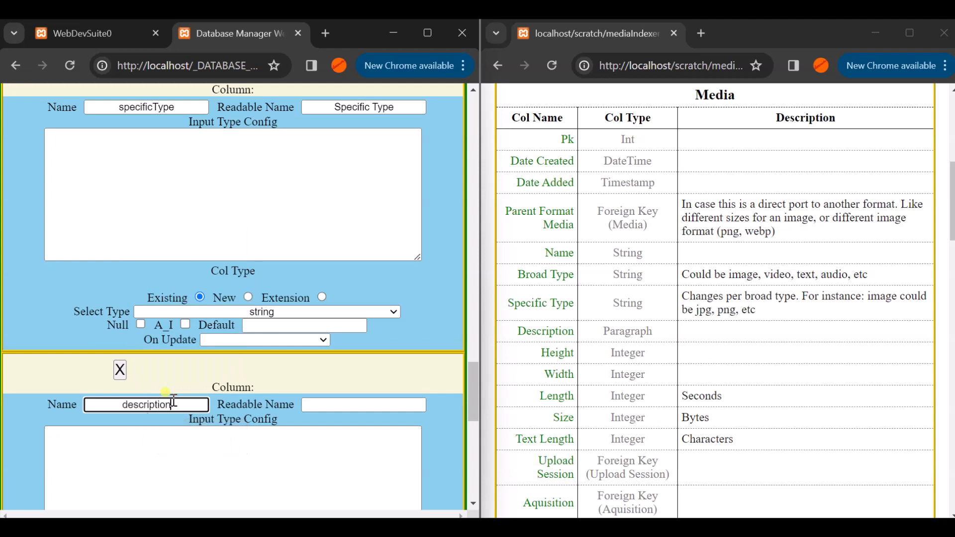
key("Tab")
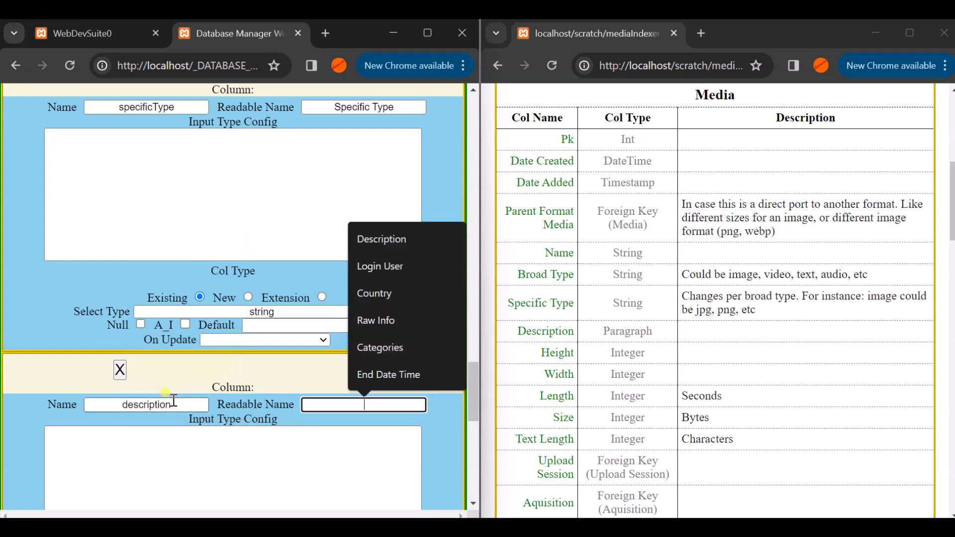
type("Descerip")
key("BackSpace")
key("BackSpace")
key("BackSpace")
key("BackSpace")
type("ription")
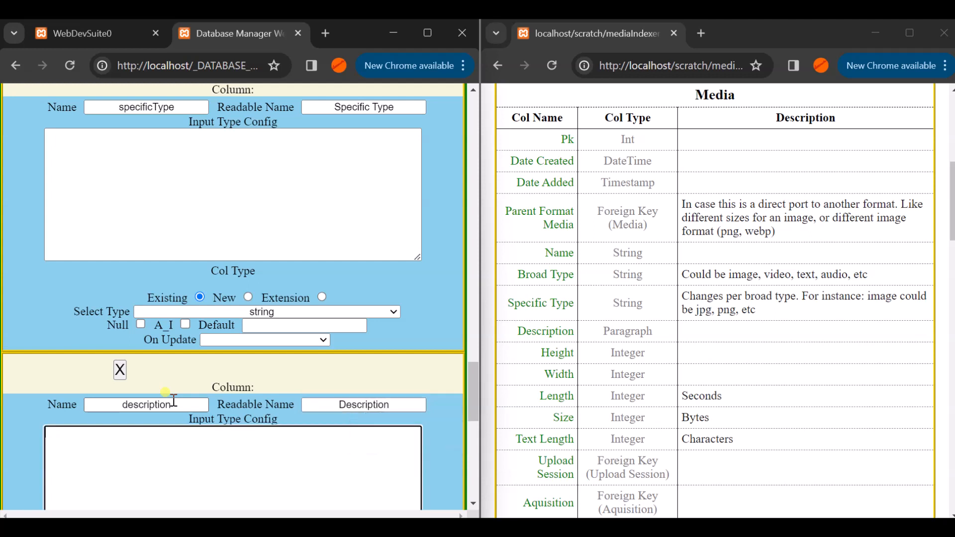
Give the description column the existing type para and allow null values.
scroll(175, 407, "down", 6)
key("space")
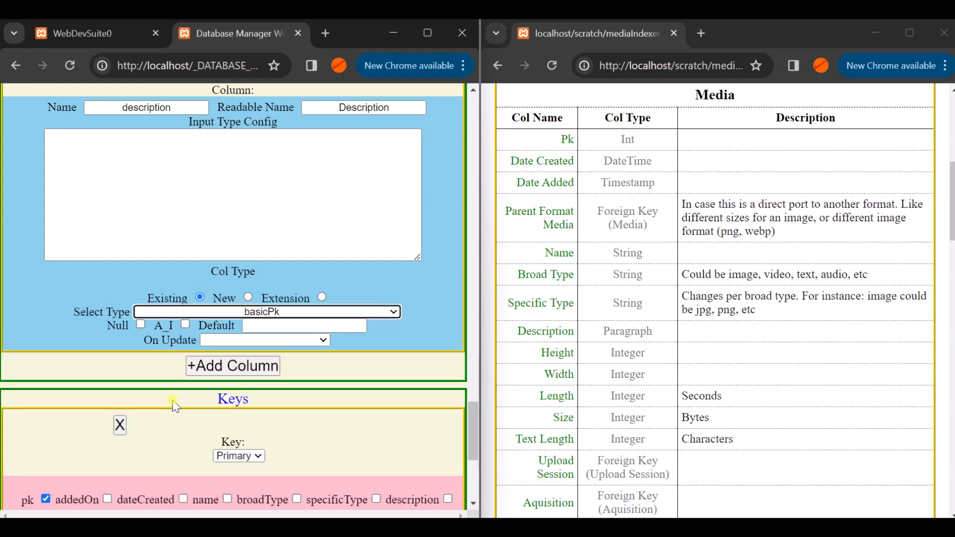
type("para")
key("Tab")
key("Tab")
key("Tab")
key("Tab")
key("Tab")
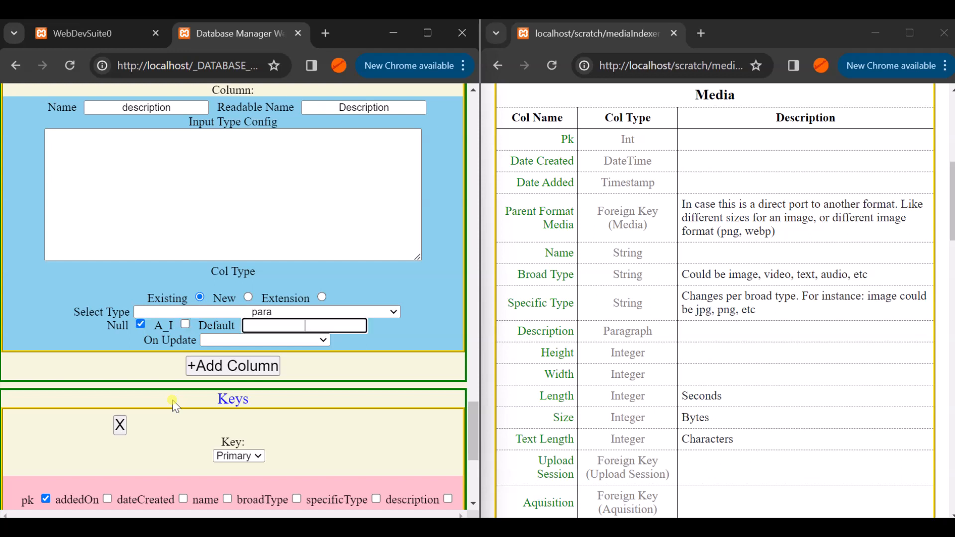
Add a column named height with the readable name Height.
key("Return")
scroll(170, 398, "down", 2)
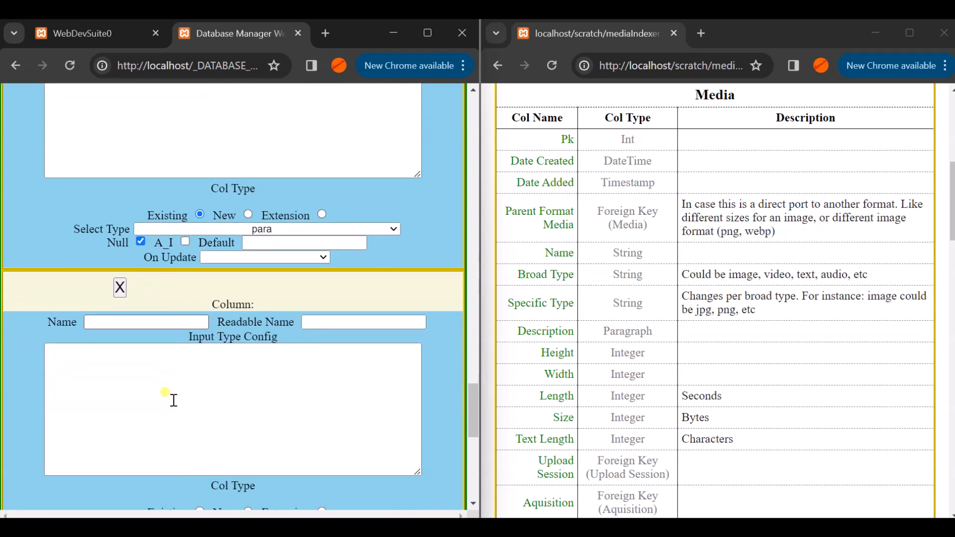
left_click(174, 315)
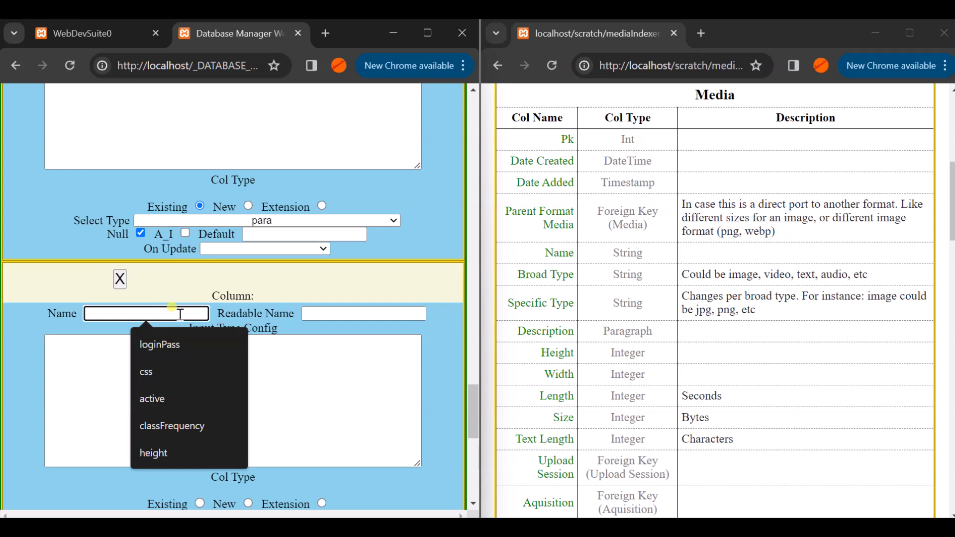
type("height")
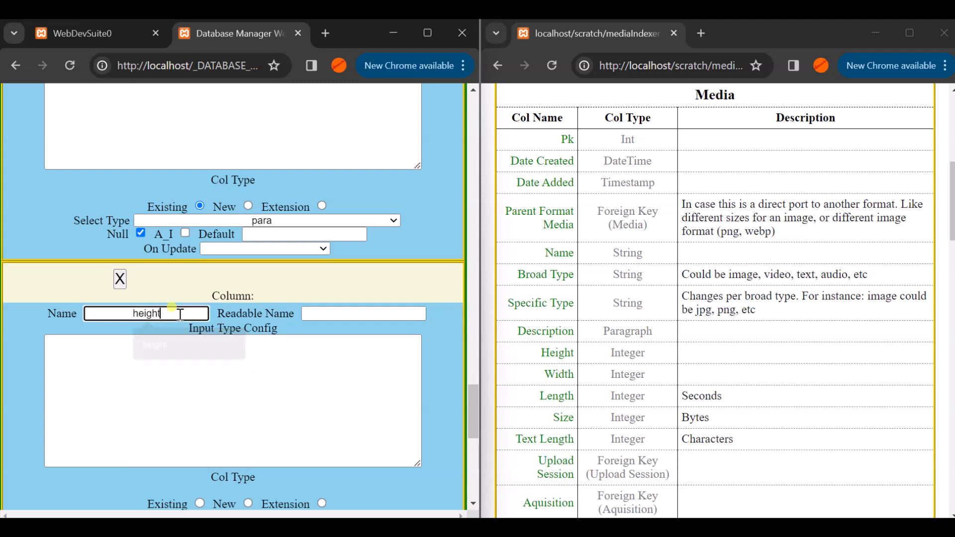
key("Tab")
type("Height")
Give the height column the existing type integer and allow null values.
key("Tab")
key("Tab")
key("space")
key("Tab")
key("i")
key("Tab")
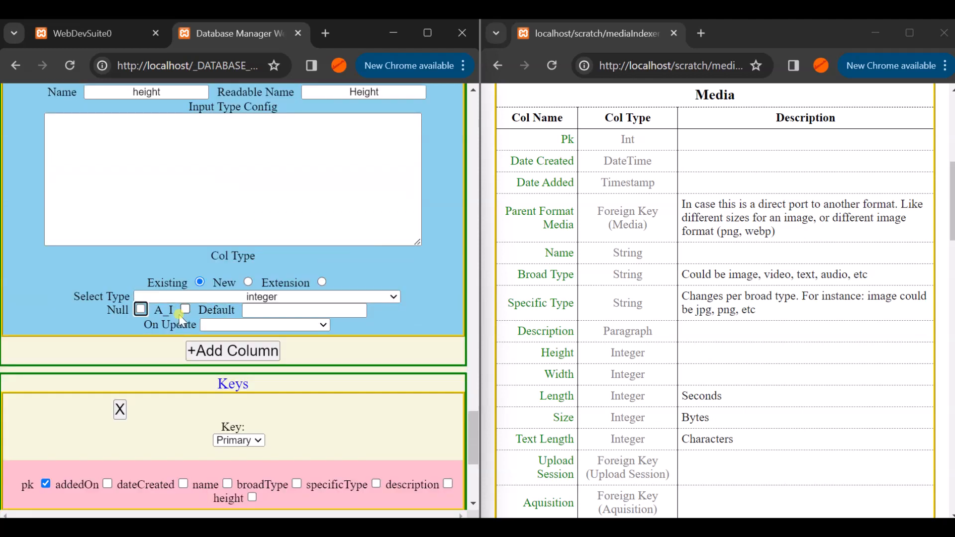
key("Tab")
key("Tab")
key("Tab")
Add a column named width with the readable name Width.
key("Return")
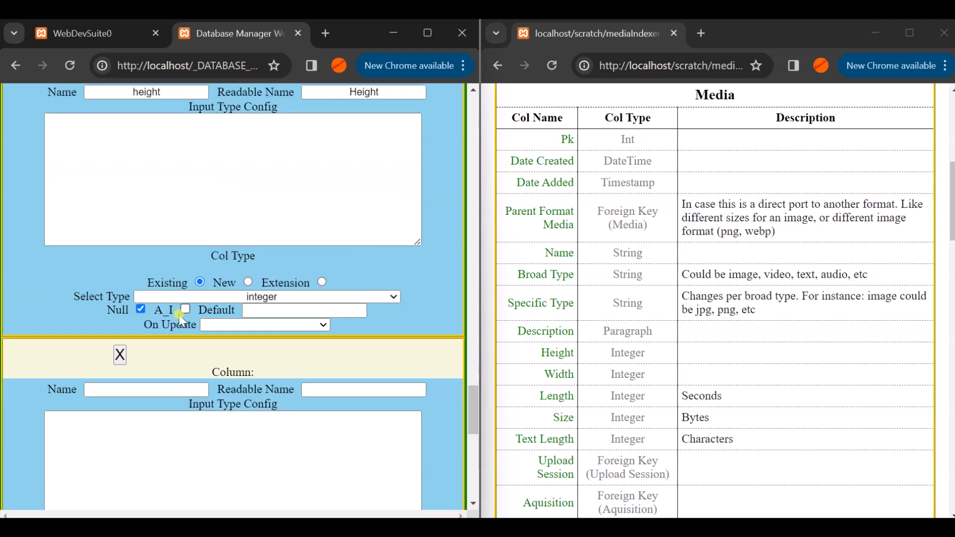
left_click(142, 388)
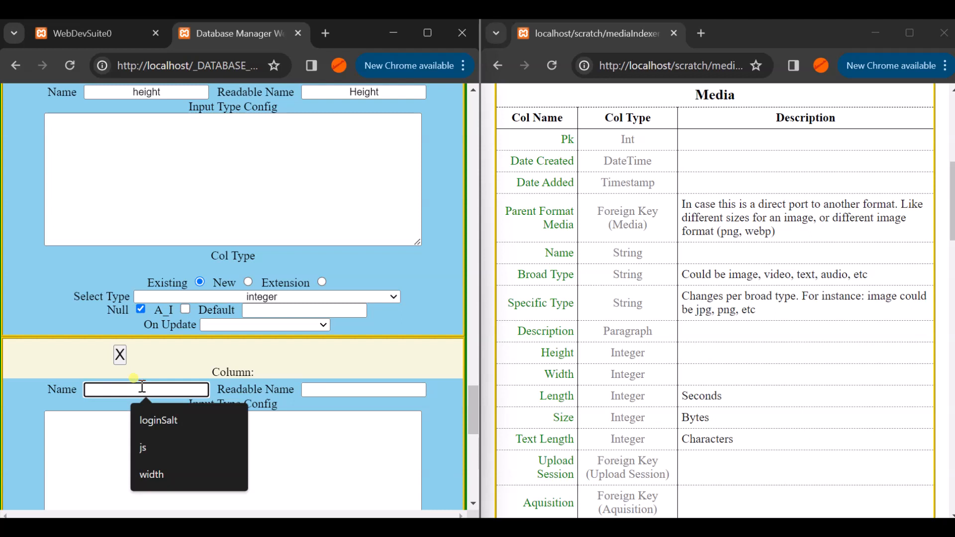
type("width")
key("Tab")
type("Width")
Give the width column the existing type integer and allow null values.
key("Tab")
key("Tab")
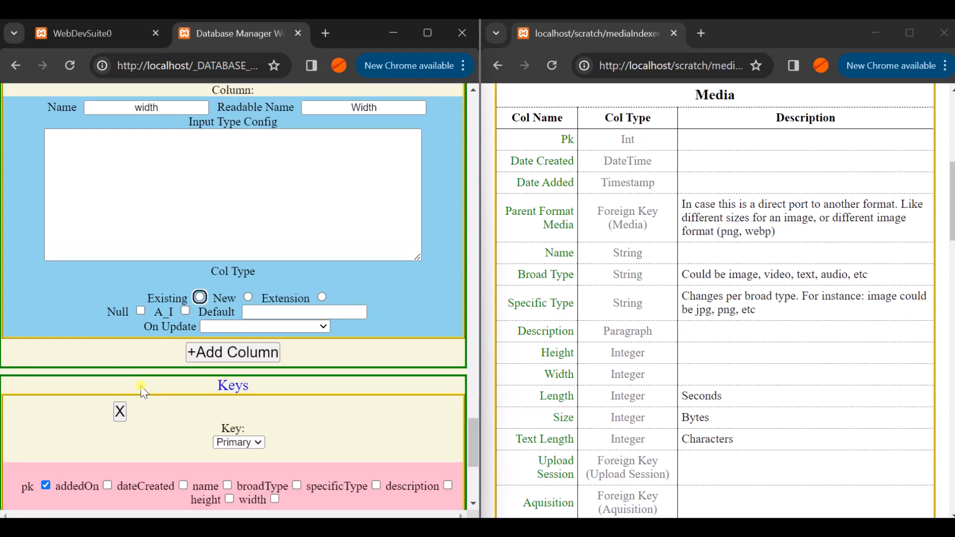
key("space")
key("Tab")
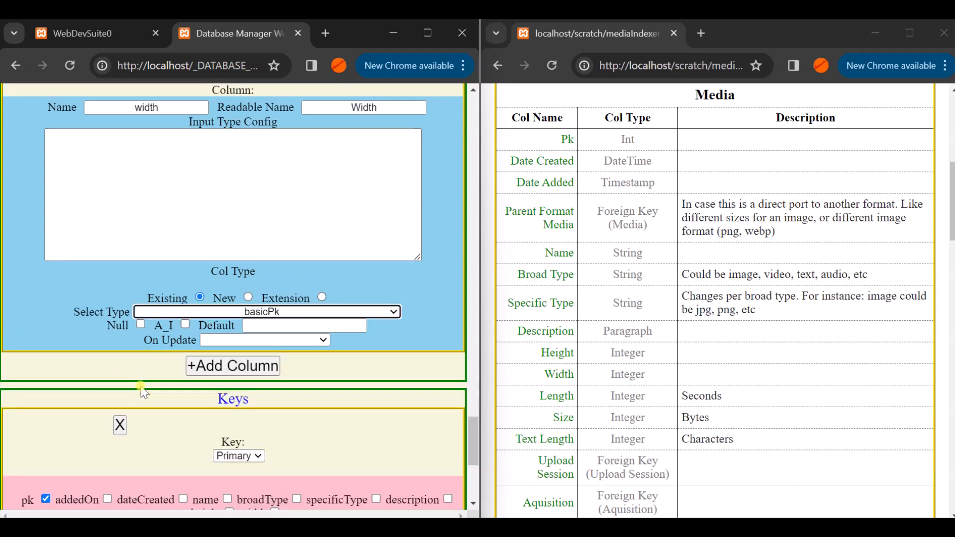
type("integer")
key("Tab")
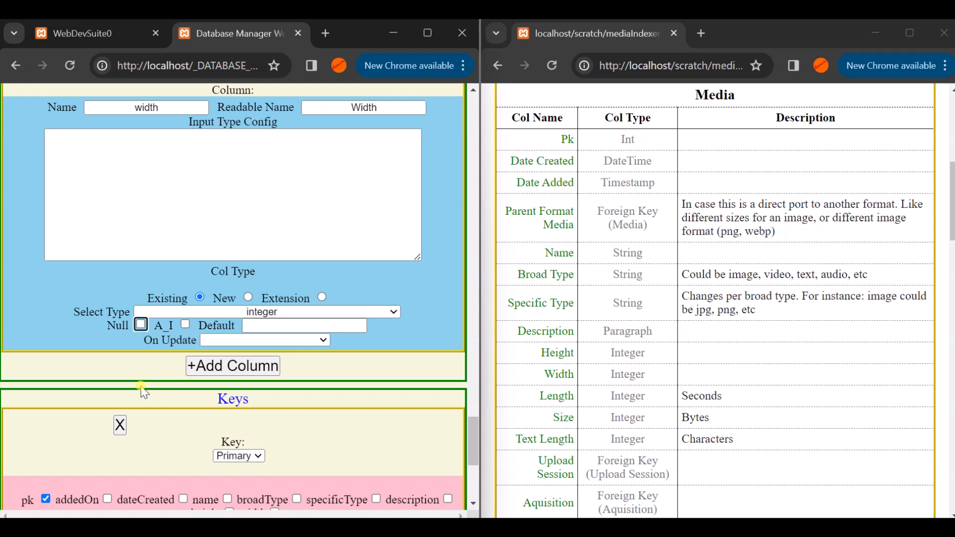
key("Tab")
key("Tab")
key("Tab")
key("Tab")
Add a column named length with the readable name Length.
key("Return")
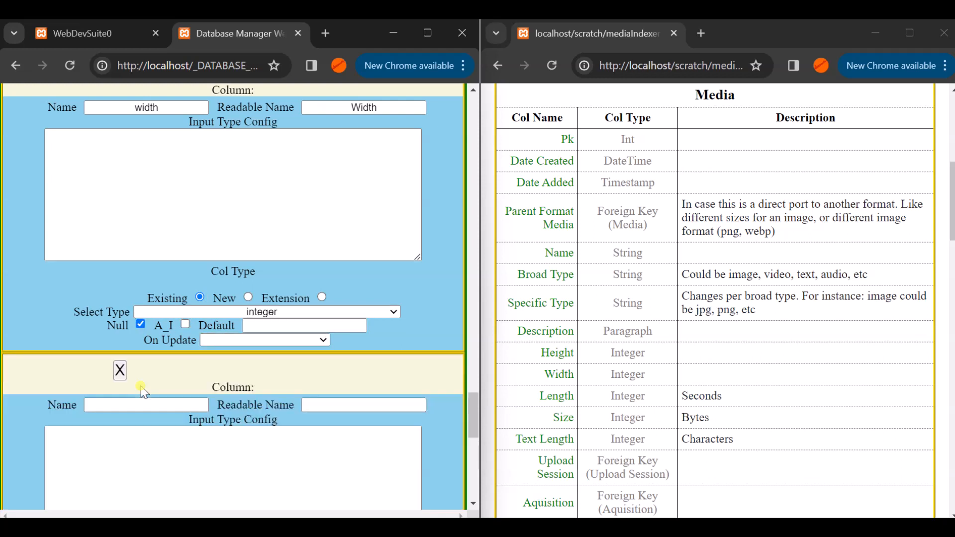
left_click(109, 404)
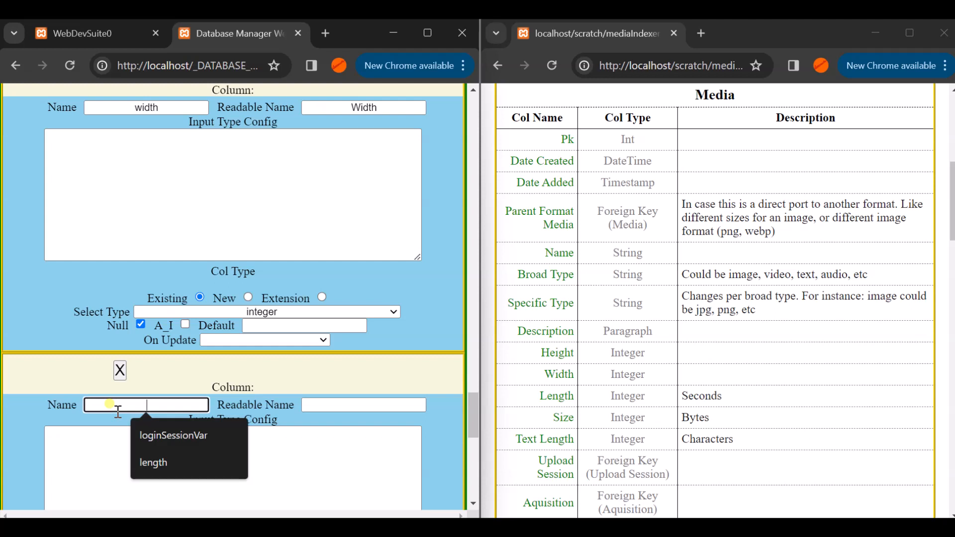
type("length")
key("Tab")
type("Length")
Give the length column the existing type integer and allow null values.
key("Tab")
scroll(117, 412, "down", 5)
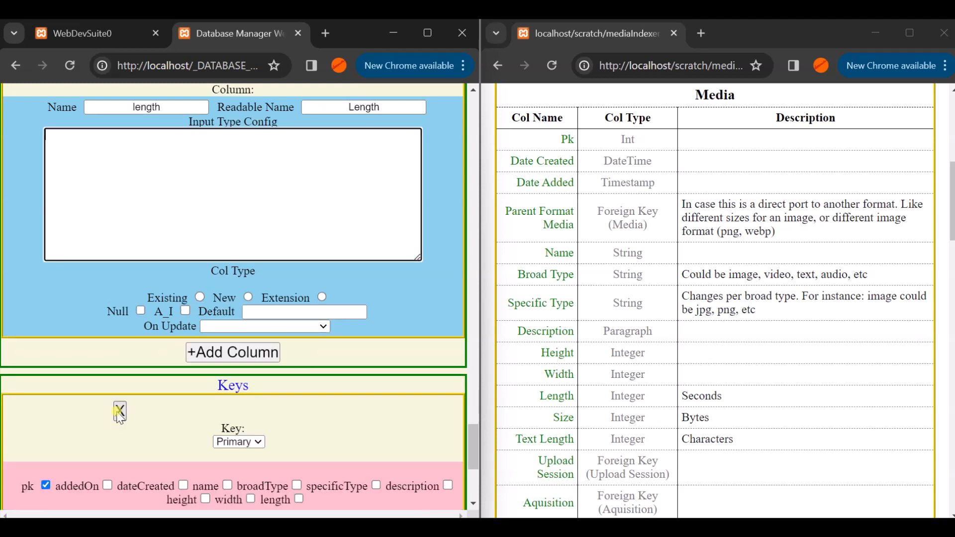
key("Tab")
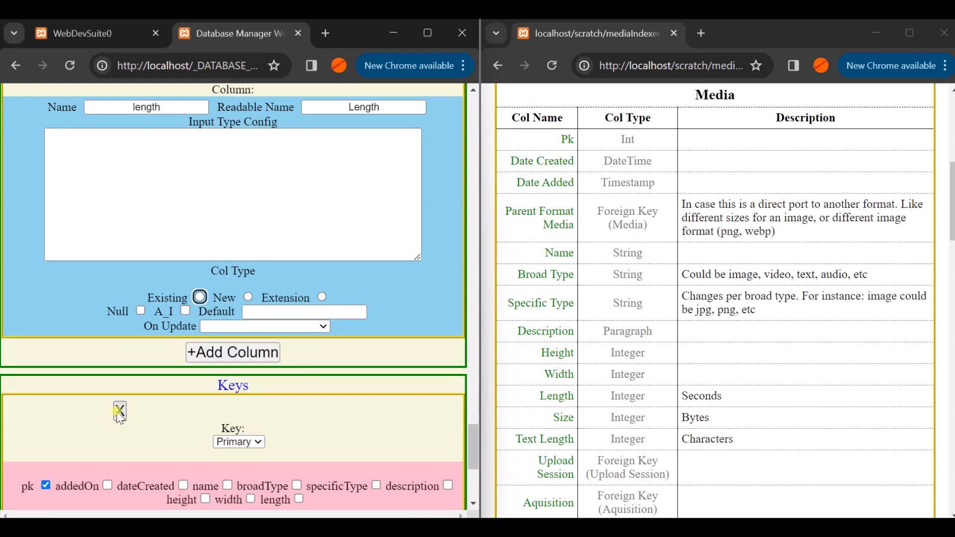
key("space")
key("Tab")
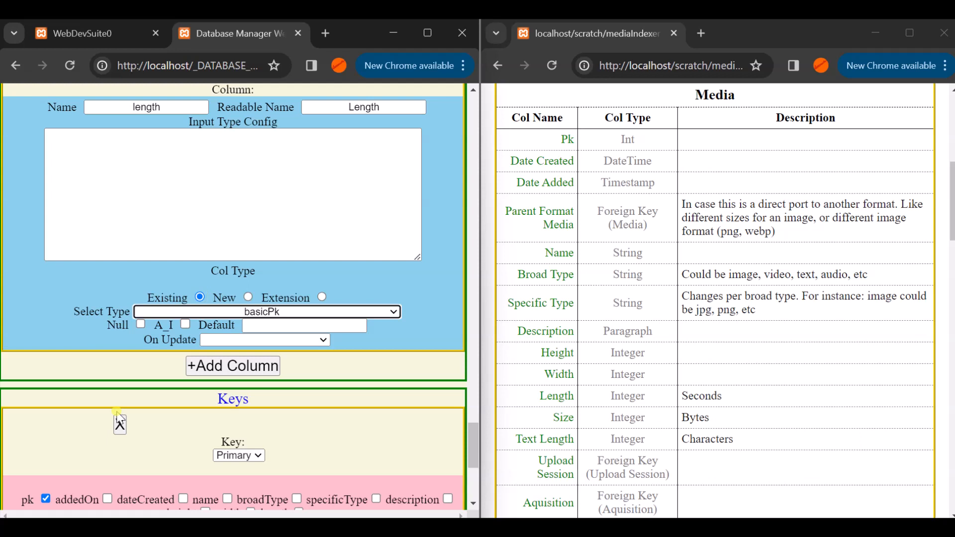
key("i")
key("Tab")
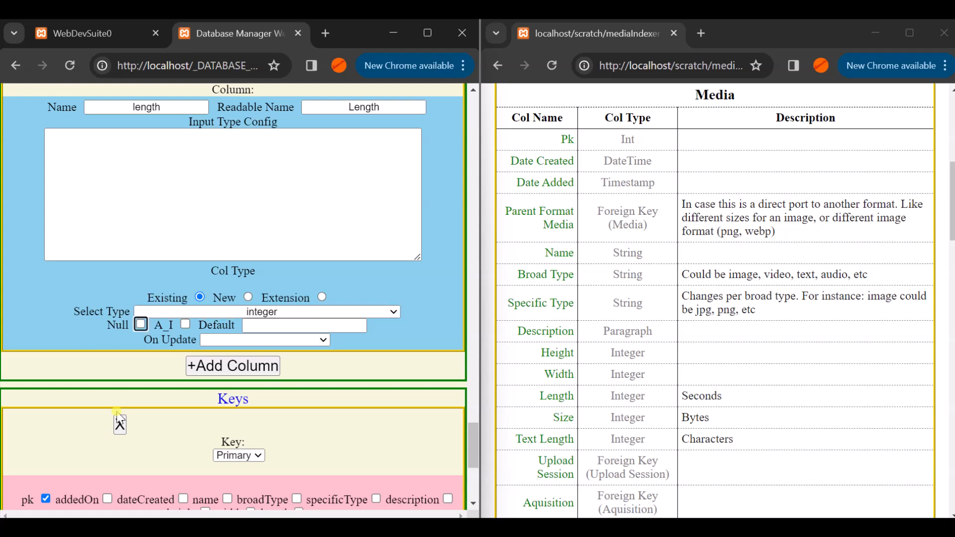
key("space")
key("Tab")
key("Tab")
key("Tab")
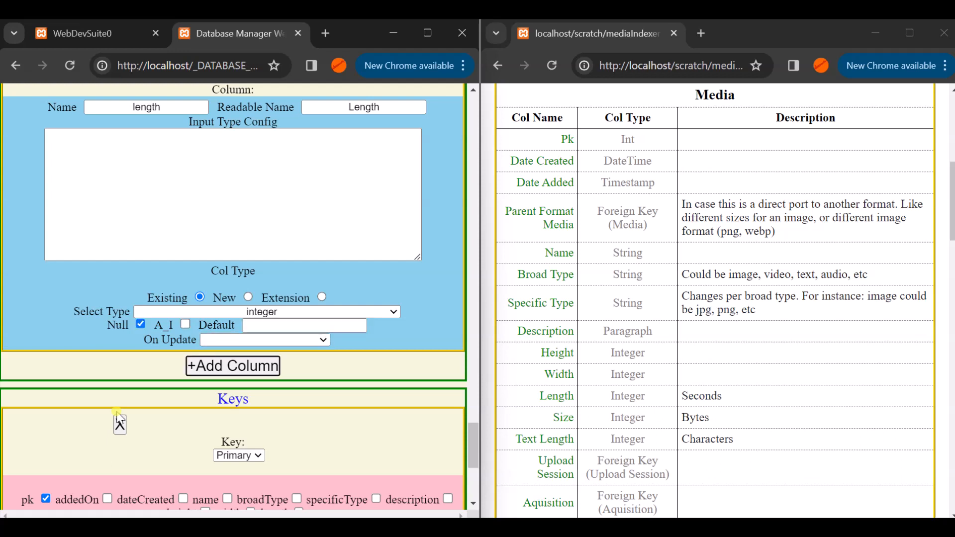
Add a column named mediaSize with the readable name Media Size.
key("Return")
left_click(129, 405)
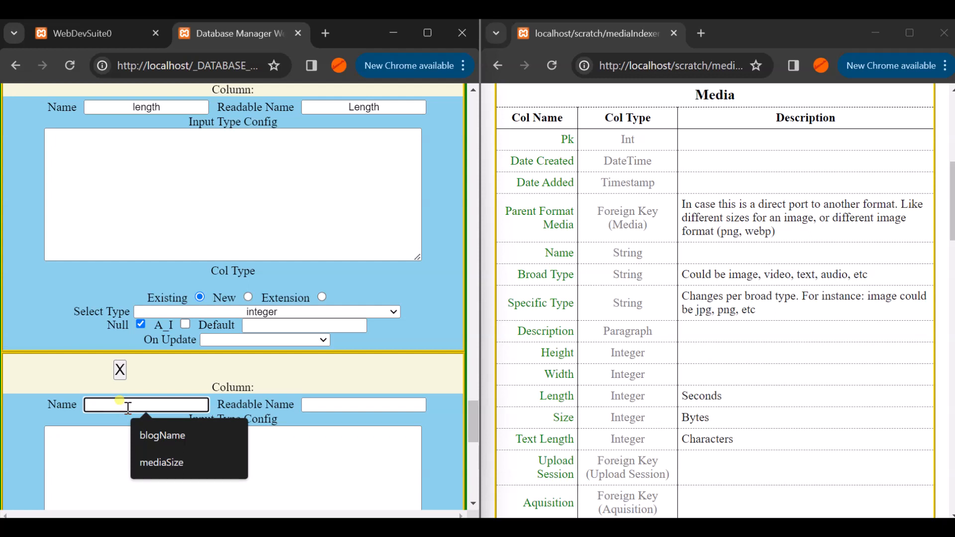
type("mediaSize")
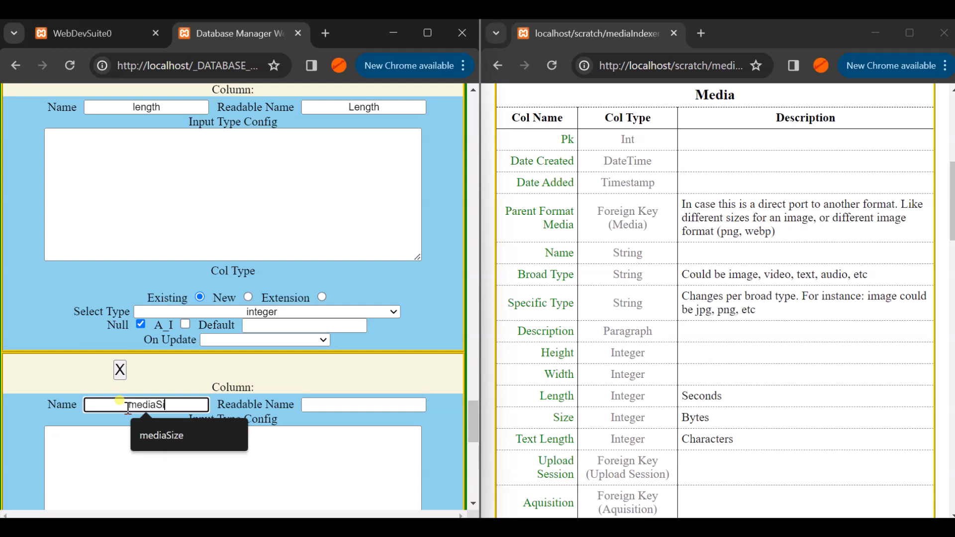
key("Tab")
type("Media ")
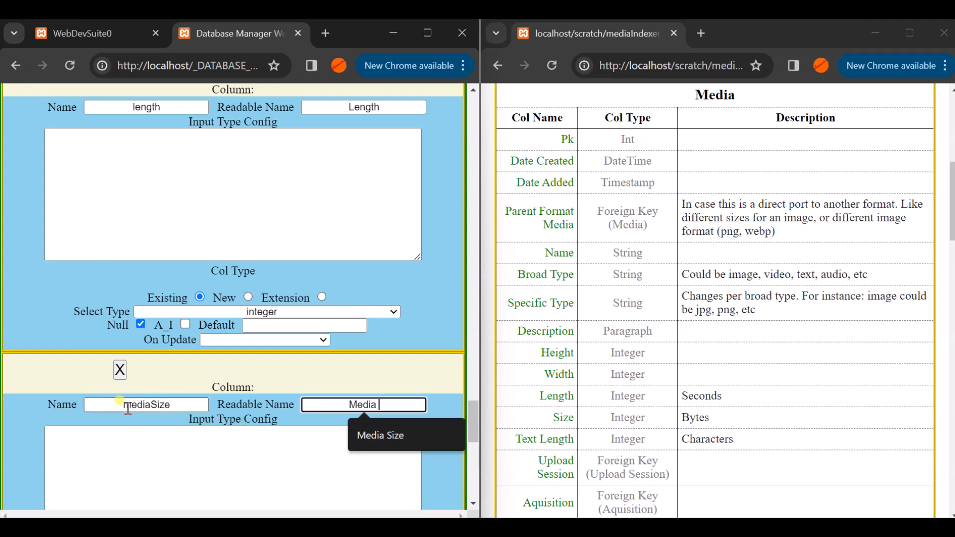
type("Size")
Give the mediaSize column the existing type integer.
key("Tab")
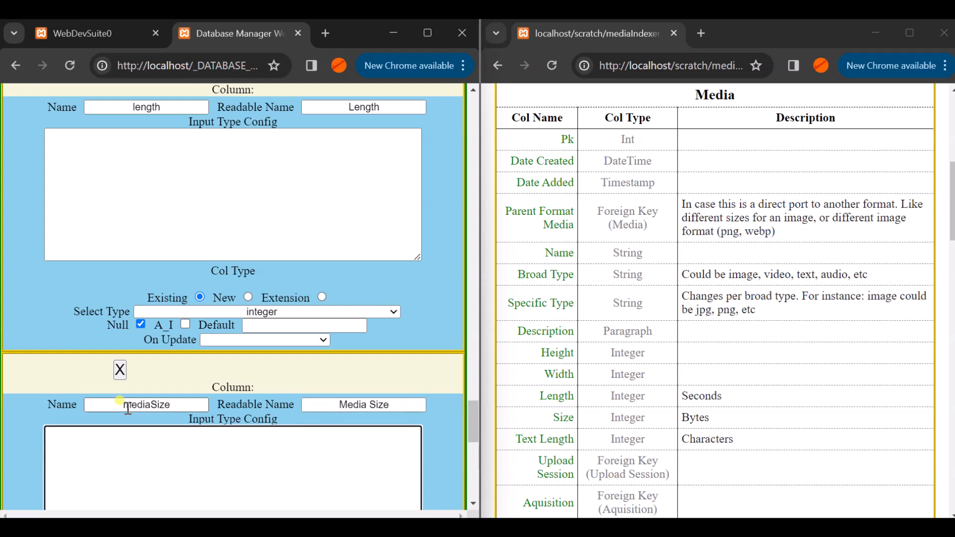
scroll(128, 408, "down", 5)
key("space")
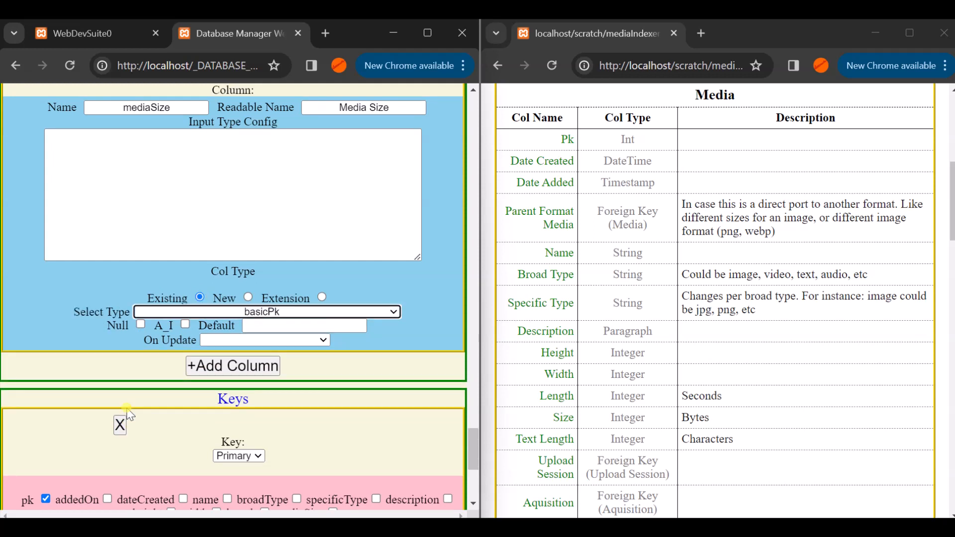
key("i")
key("Tab")
key("space")
key("space")
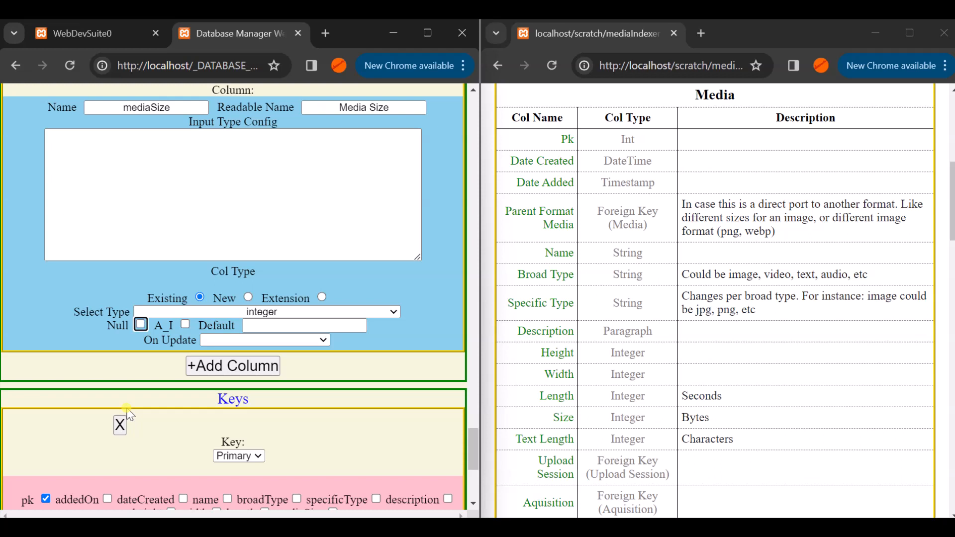
Add a column named mediaTextLength with the readable name Media Text Length.
key("Tab")
key("Tab")
key("Tab")
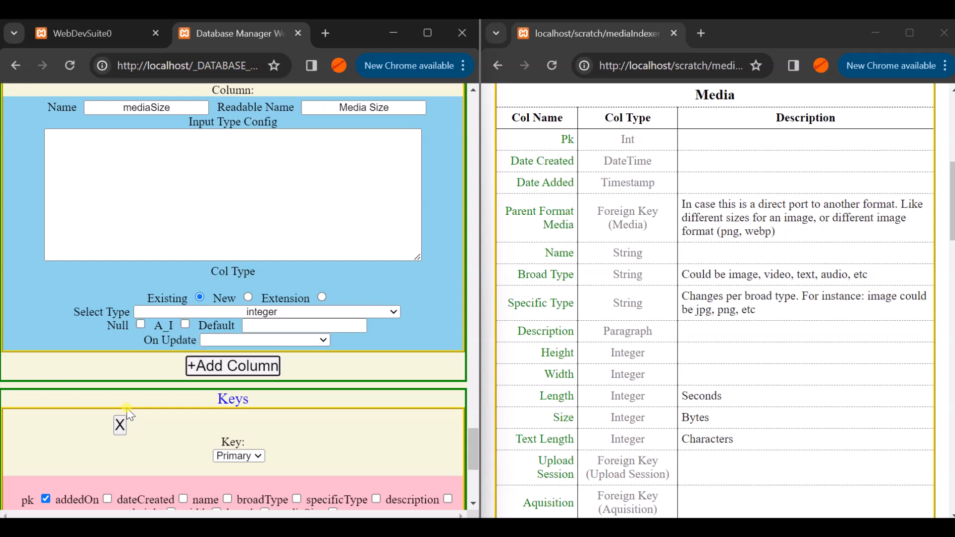
key("Return")
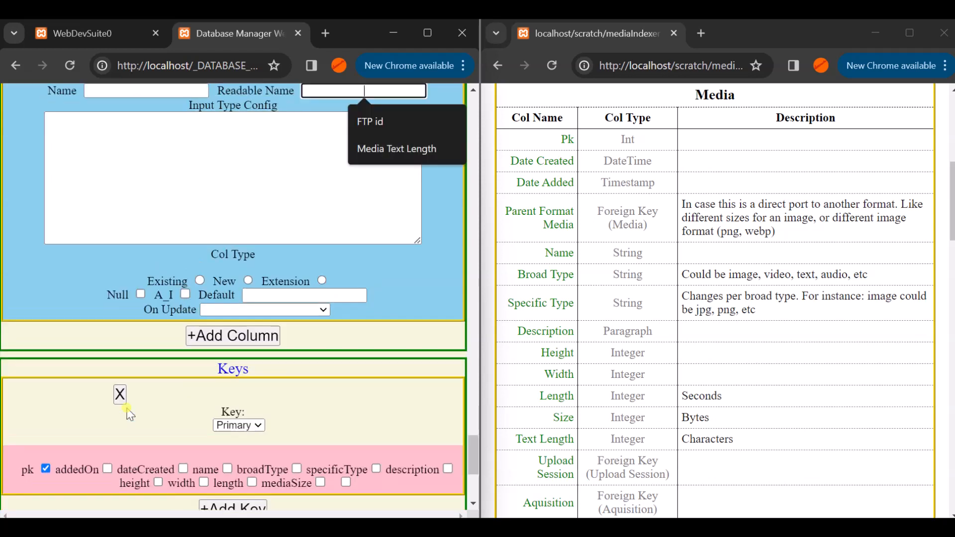
key("shift+Tab")
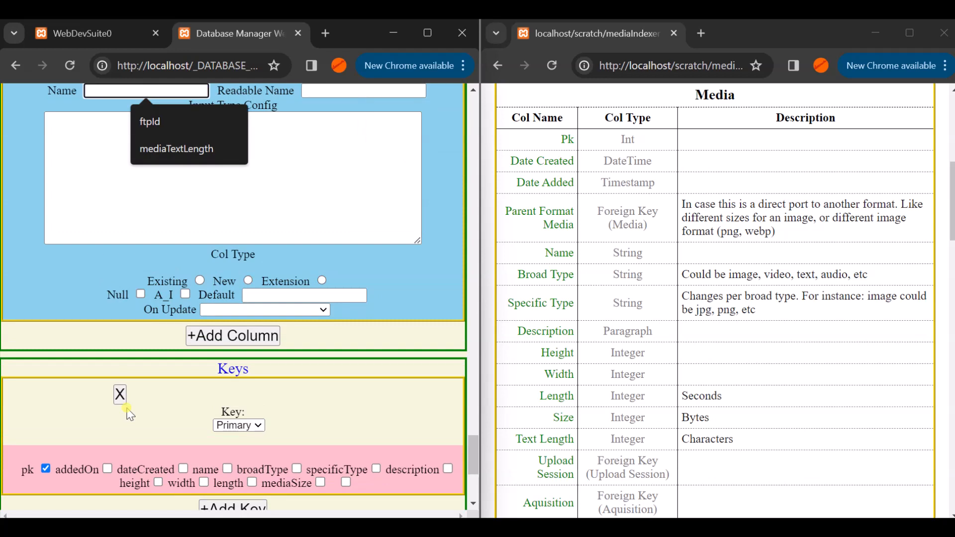
type("me")
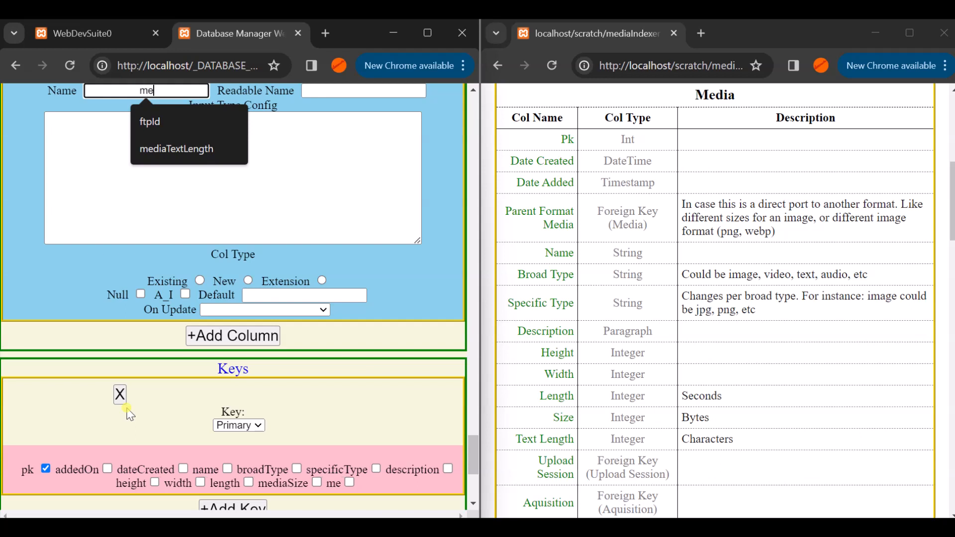
type("diaTextLength")
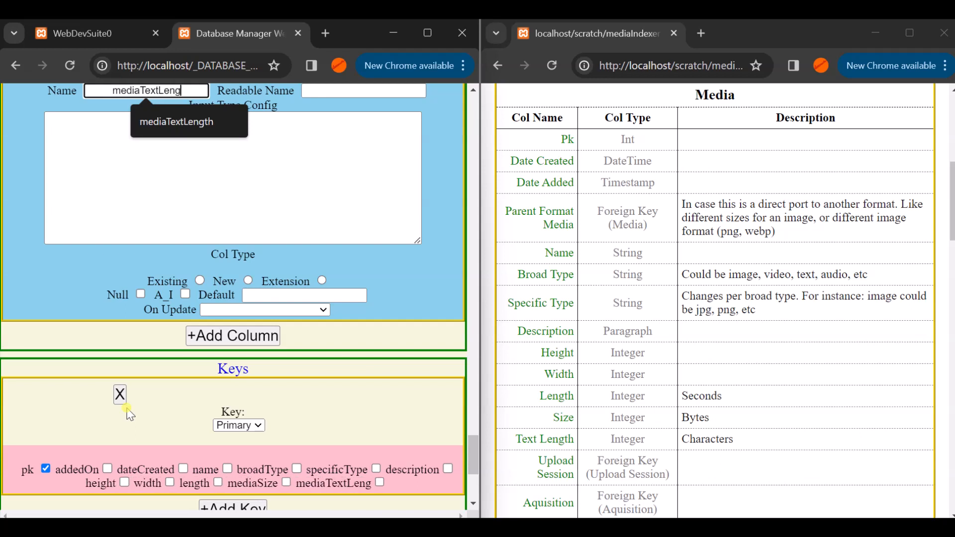
key("Tab")
type("Media Te")
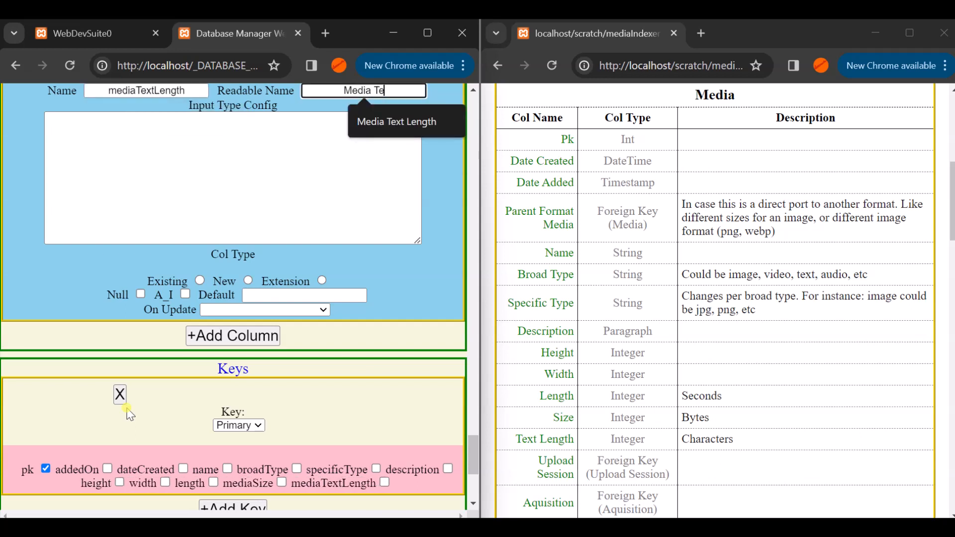
type("xt Length")
Give the mediaTextLength column the existing type integer and allow null values.
key("Tab")
key("Tab")
key("space")
key("Tab")
key("i")
key("Tab")
key("space")
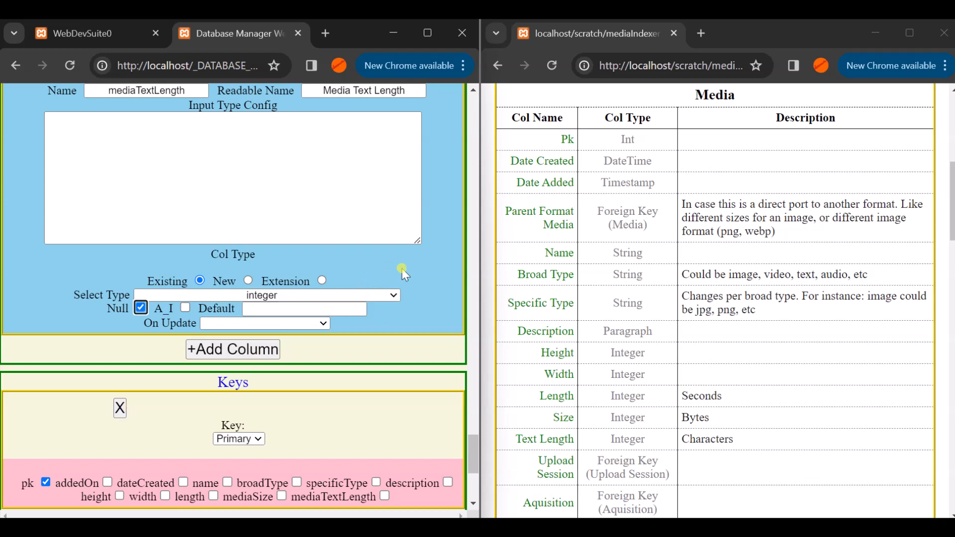
Start a foreign key column named uploadSession with the readable name Upload Session.
scroll(403, 270, "up", 4)
scroll(398, 266, "down", 3)
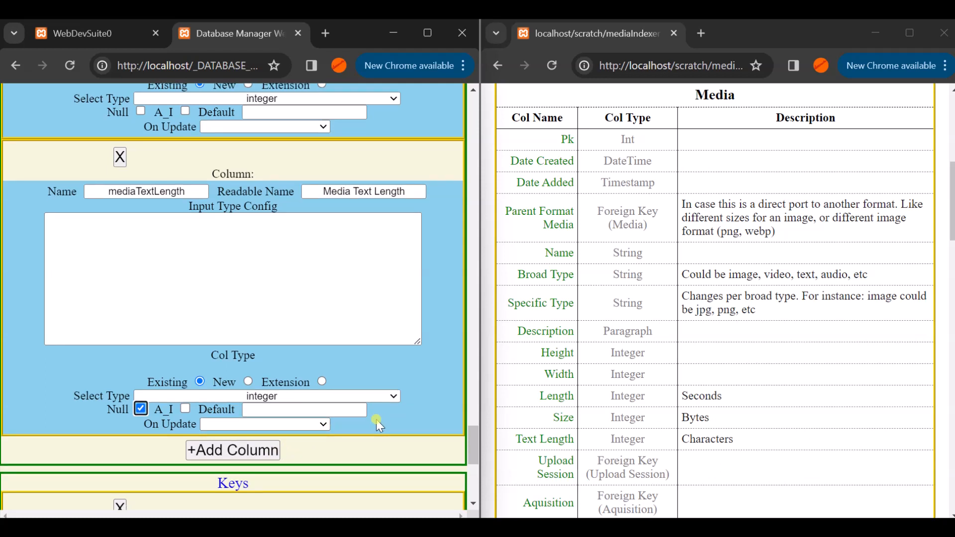
scroll(411, 380, "up", 8)
scroll(410, 381, "up", 20)
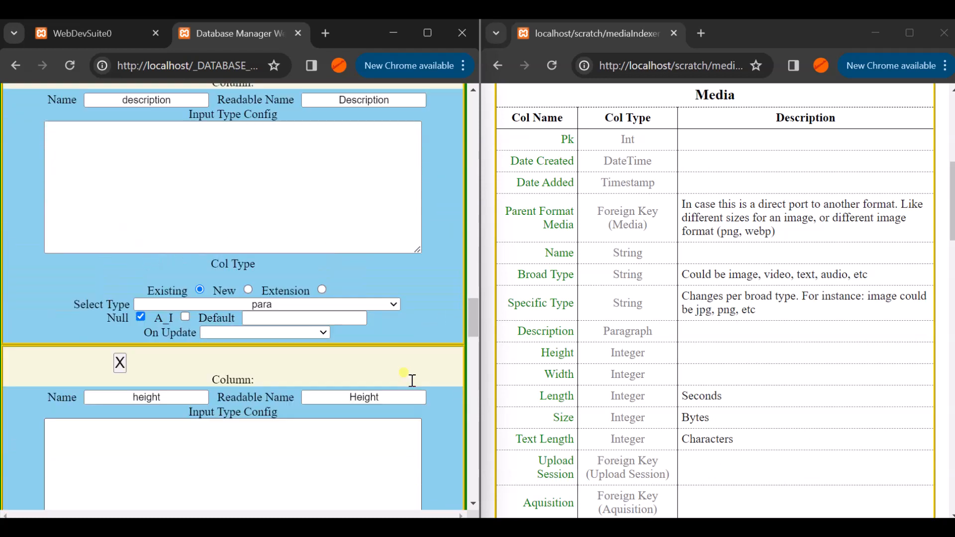
scroll(412, 383, "up", 20)
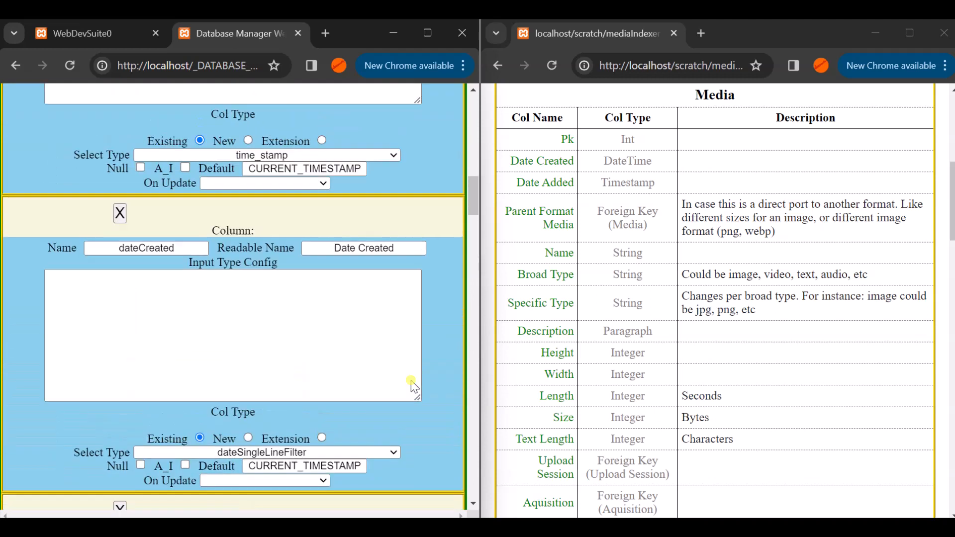
scroll(412, 386, "down", 1)
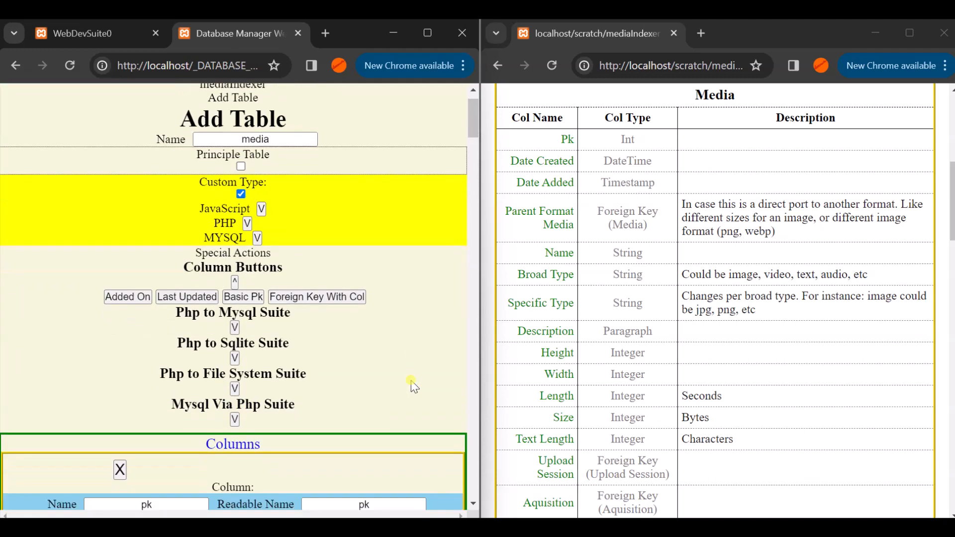
left_click(344, 302)
left_click(163, 164)
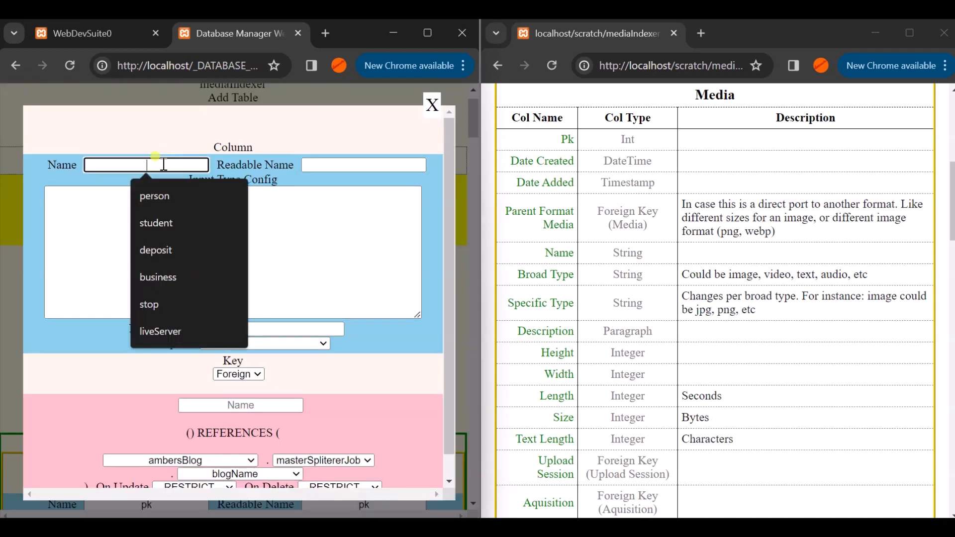
type("up")
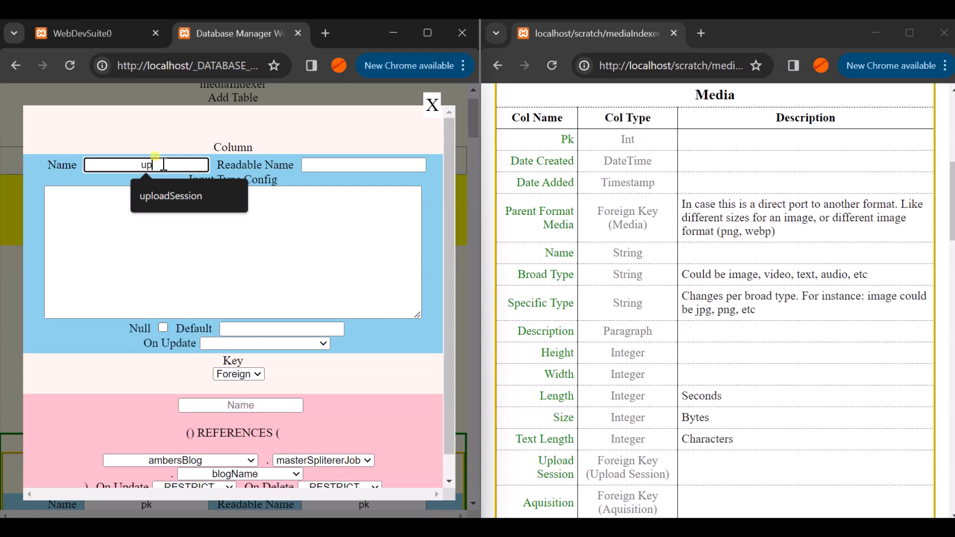
type("loadSession")
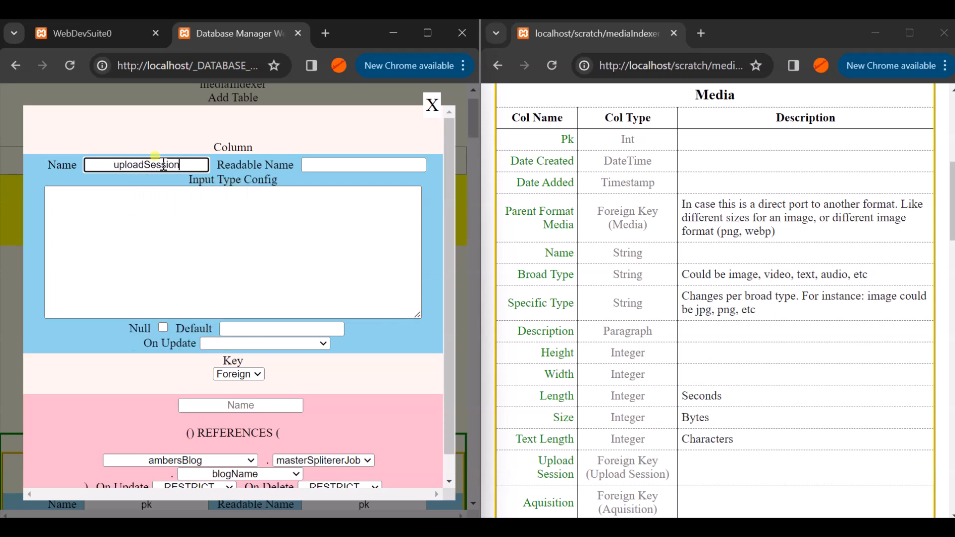
key("Tab")
type("Upl")
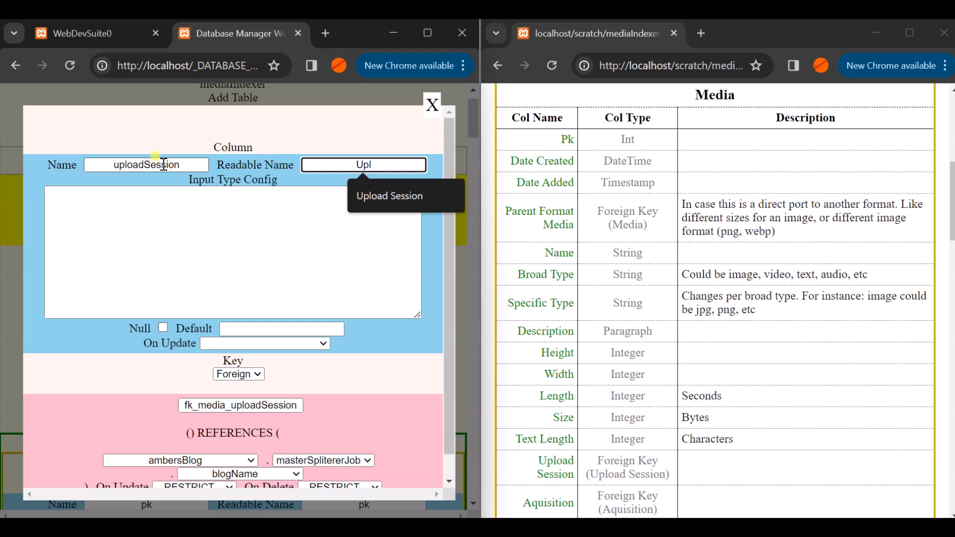
type("oad Session")
Make the uploadSession foreign key reference the pk column of mediaIndexer's uploadSession table and submit it.
key("Tab")
key("Tab")
key("Tab")
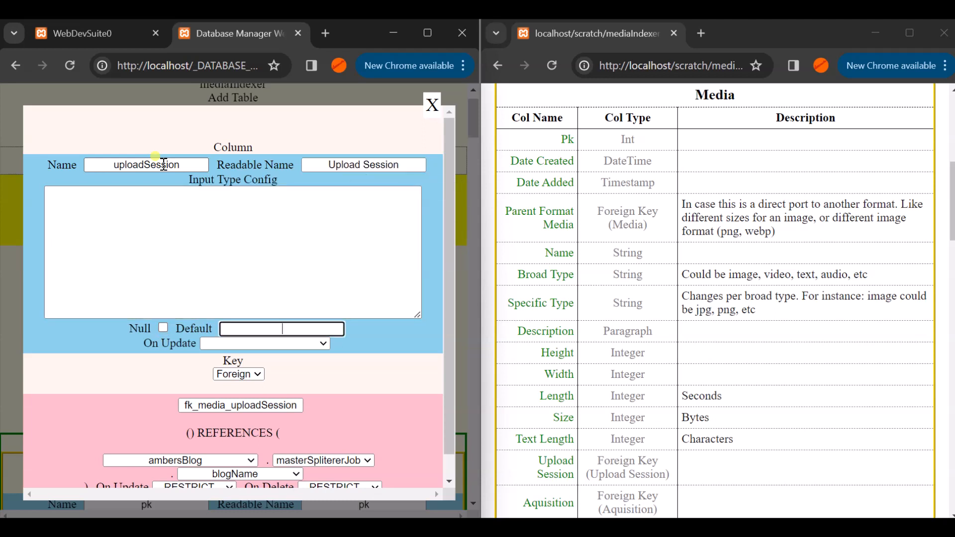
key("Tab")
key("Tab")
key("Tab")
key("Tab")
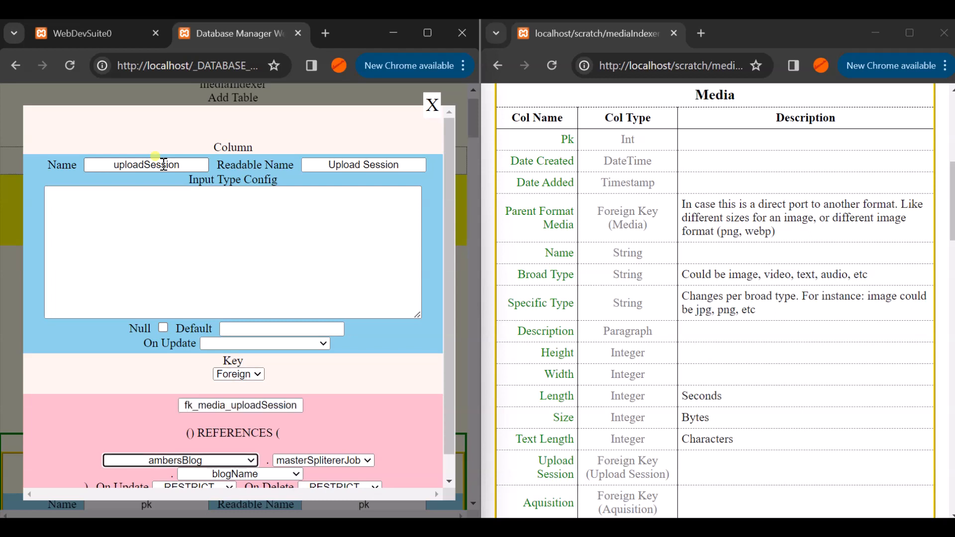
key("m")
key("Tab")
key("u")
key("Tab")
key("p")
key("Tab")
key("Tab")
key("Tab")
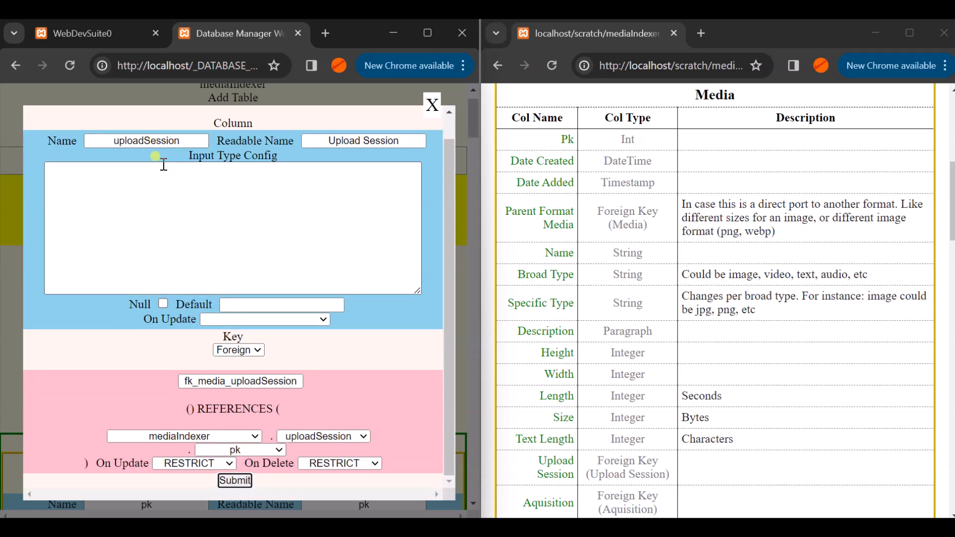
key("Return")
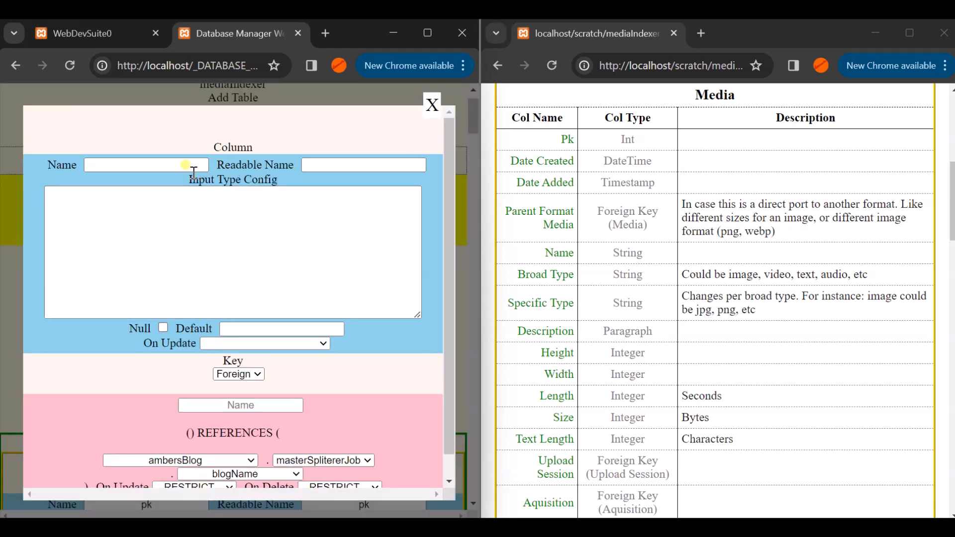
Define another foreign key column named acquisition with the readable name Acquisition, allowing null values.
left_click(189, 166)
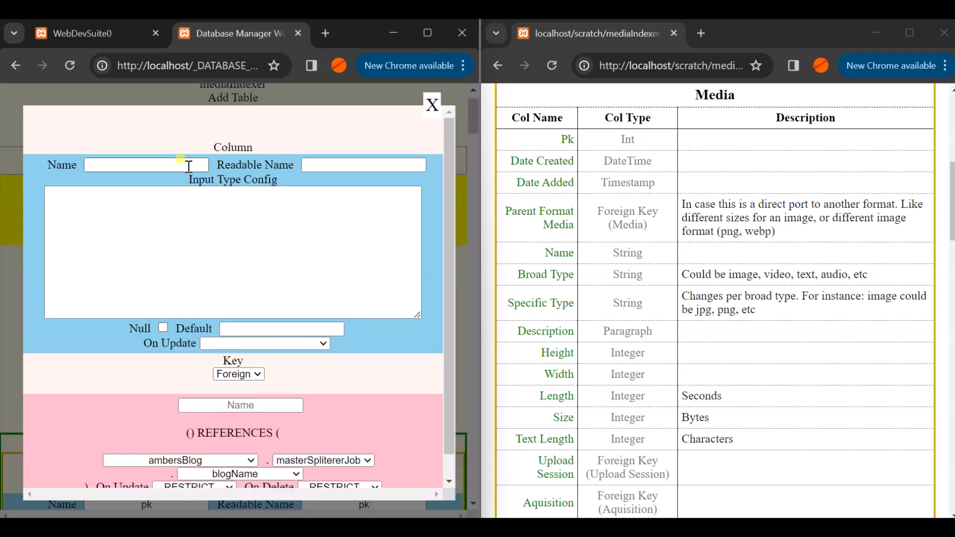
type("ad")
type("qu")
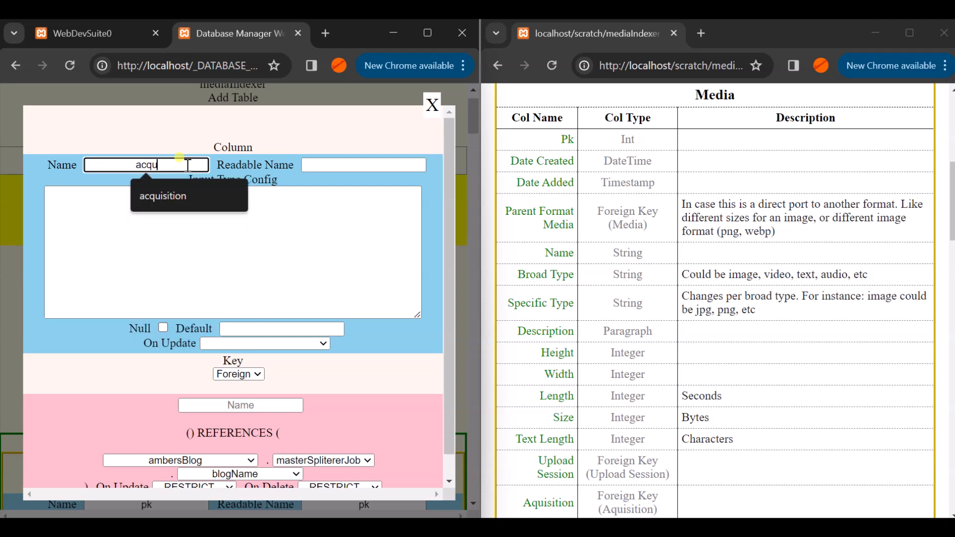
key("Down")
key("Return")
key("Tab")
type("Acq")
key("Down")
key("Return")
key("Tab")
key("Tab")
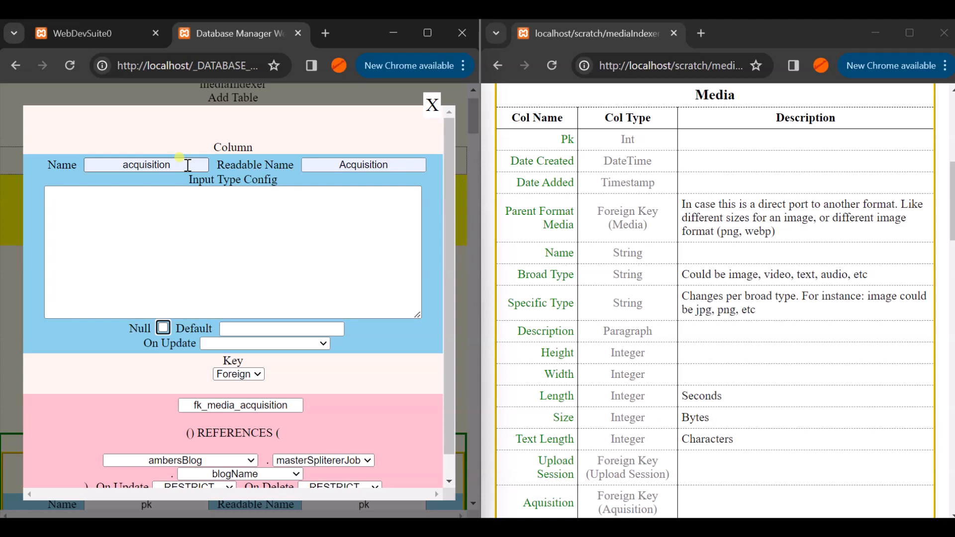
key("space")
Make the acquisition foreign key reference the pk column of mediaIndexer's mediaAcquisition table and submit it.
key("Tab")
key("Tab")
key("Tab")
key("Tab")
key("Tab")
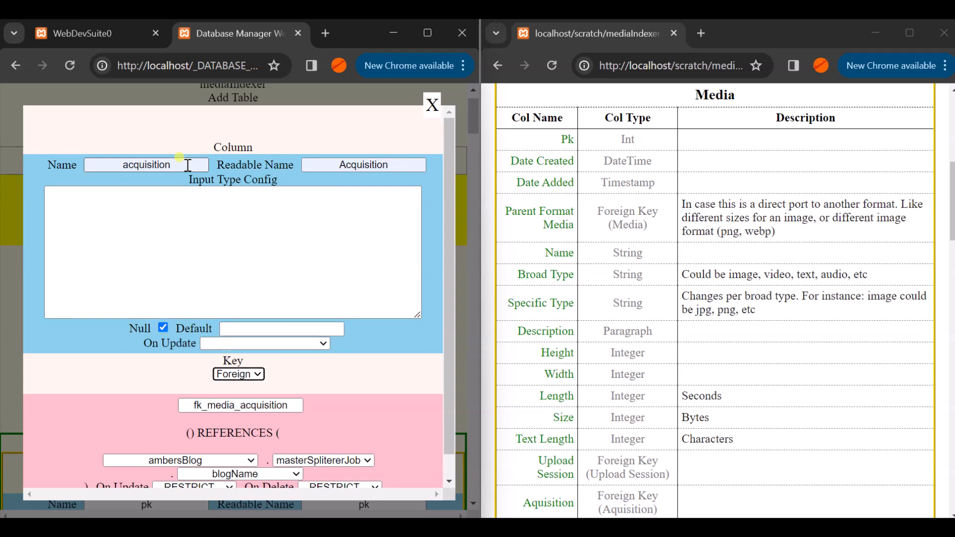
key("m")
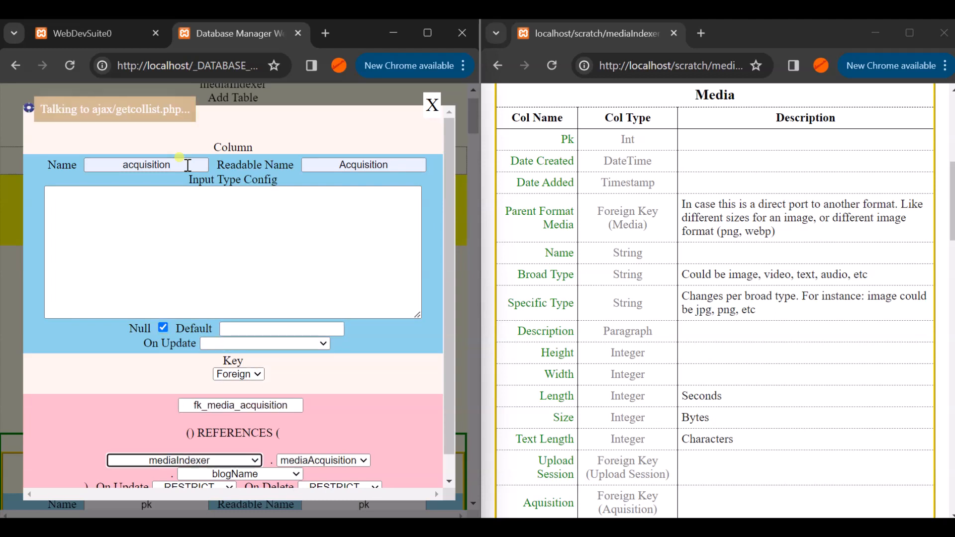
key("Tab")
key("Tab")
key("p")
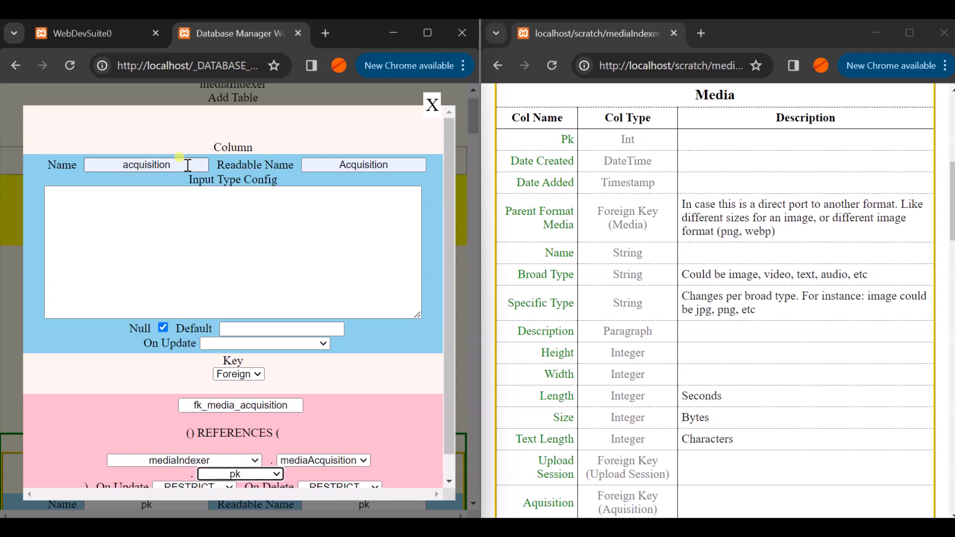
key("Tab")
key("Tab")
key("Tab")
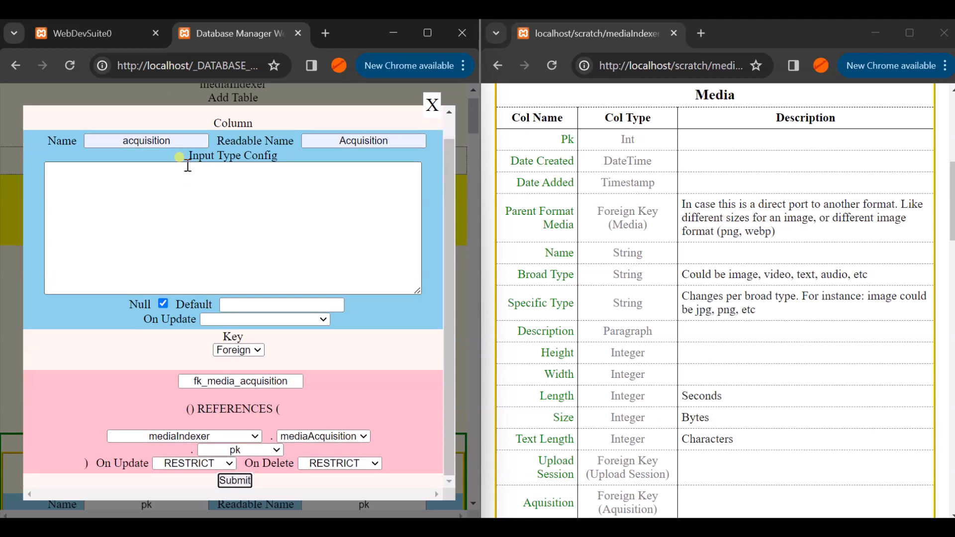
key("Return")
Submit the media table definition to create the table in the mediaIndexer database.
left_click(290, 141)
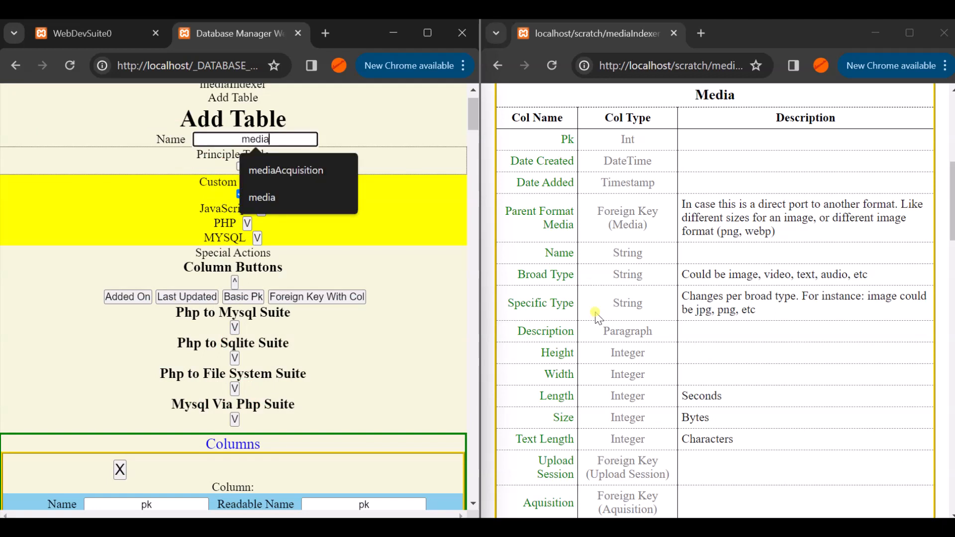
scroll(597, 316, "down", 1)
scroll(597, 315, "up", 2)
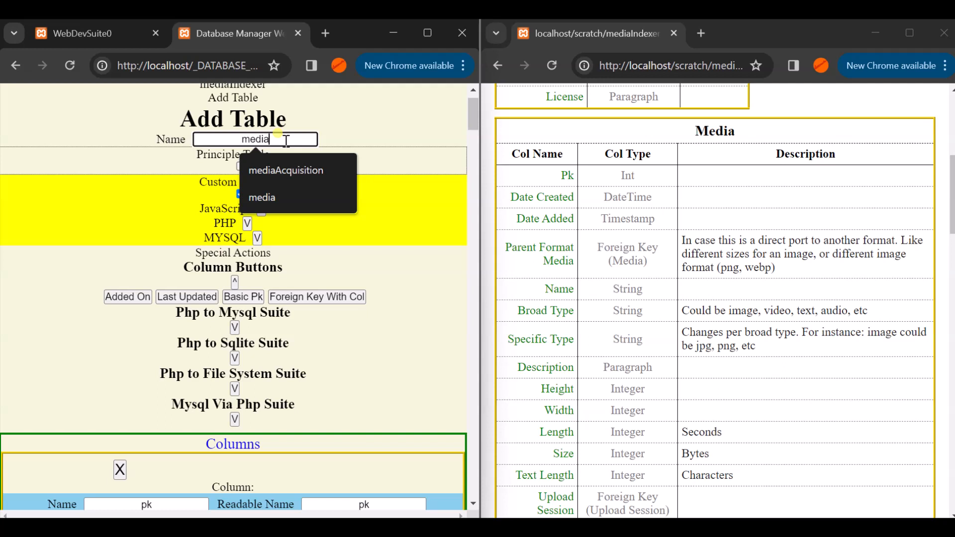
key("Return")
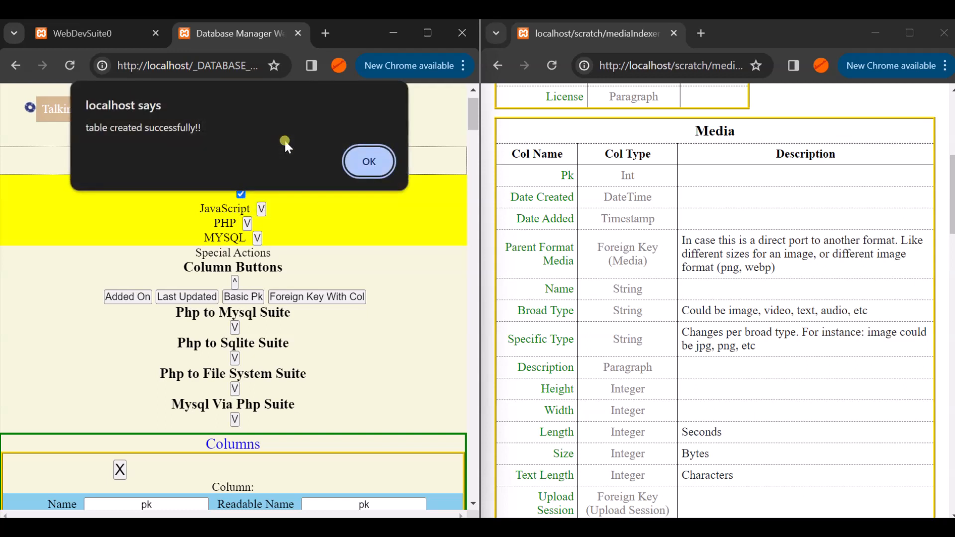
left_click(367, 162)
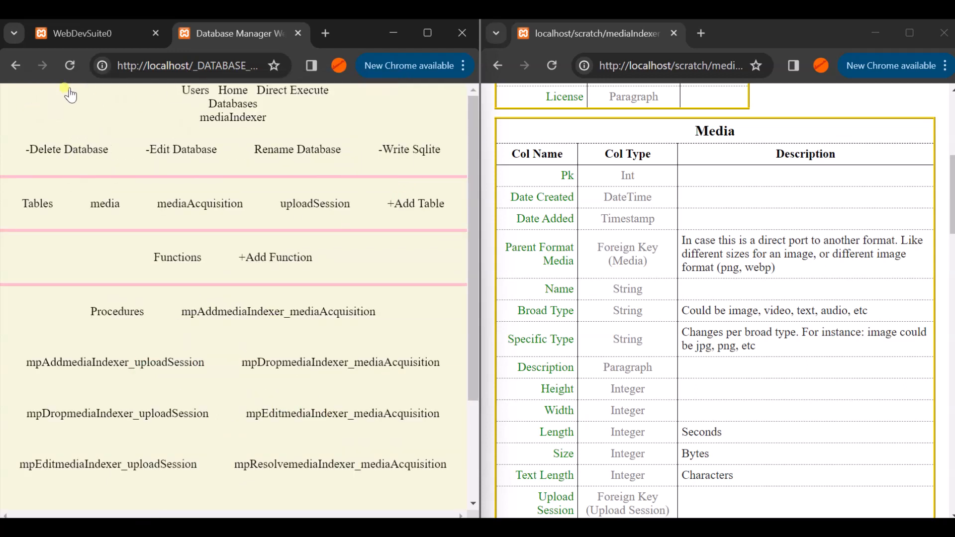
Refresh the mediaIndexer database page and open its media table for editing.
left_click(68, 68)
left_click_drag(399, 203, 404, 259)
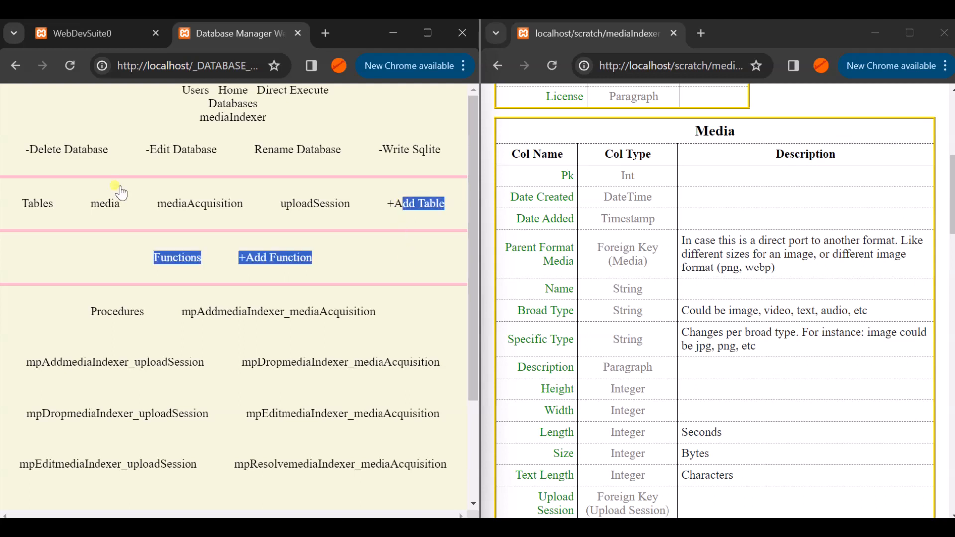
left_click(113, 205)
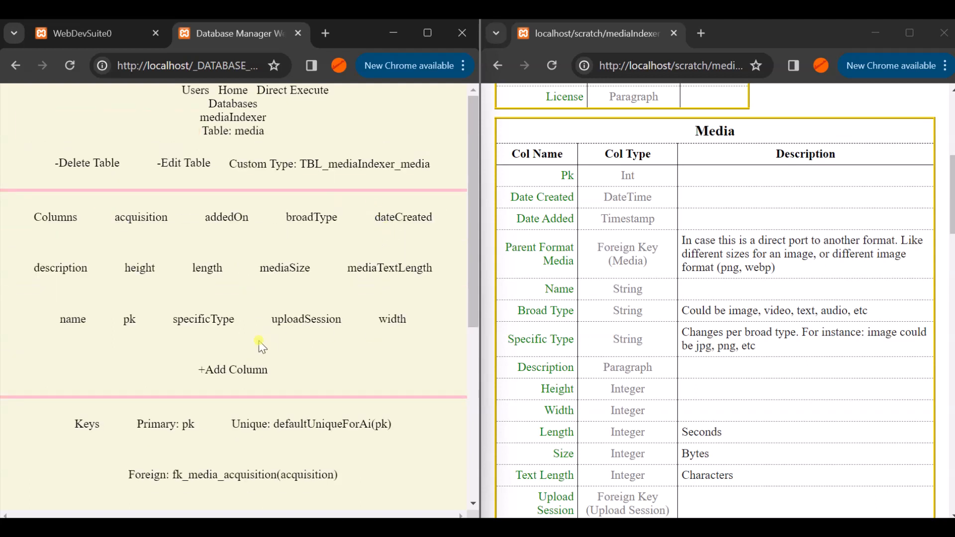
left_click(192, 165)
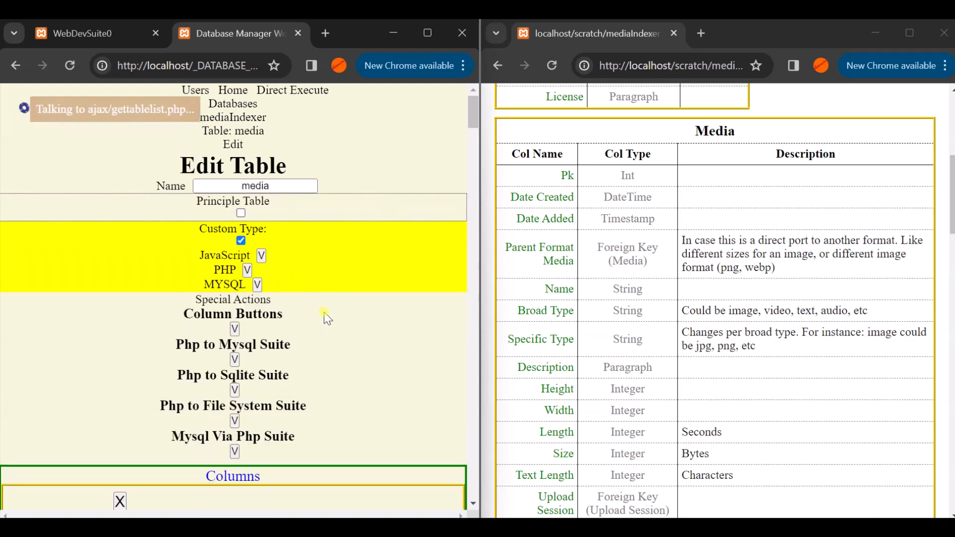
scroll(322, 325, "down", 1)
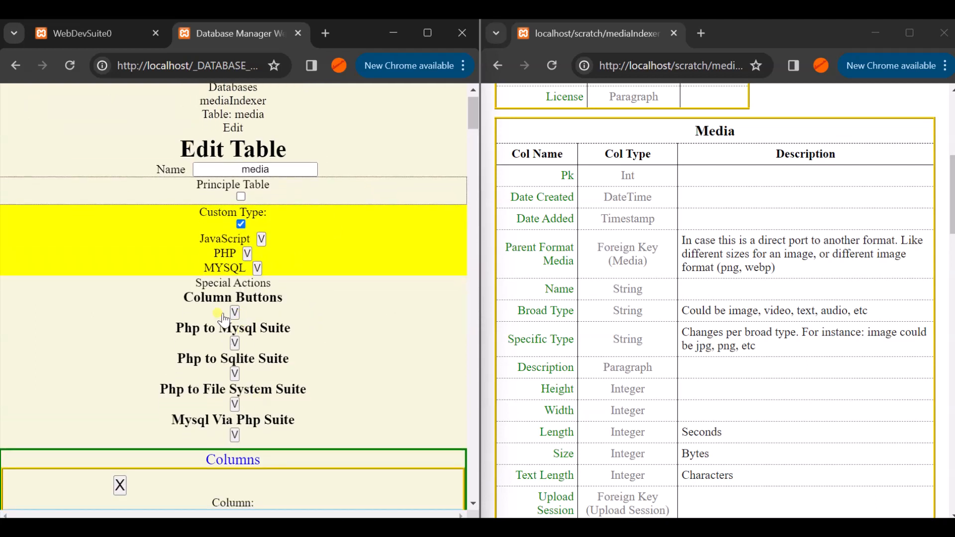
Define a foreign key column named parentFormatMedia with the readable name Parent Format Media, allowing null values.
left_click(235, 312)
left_click(313, 328)
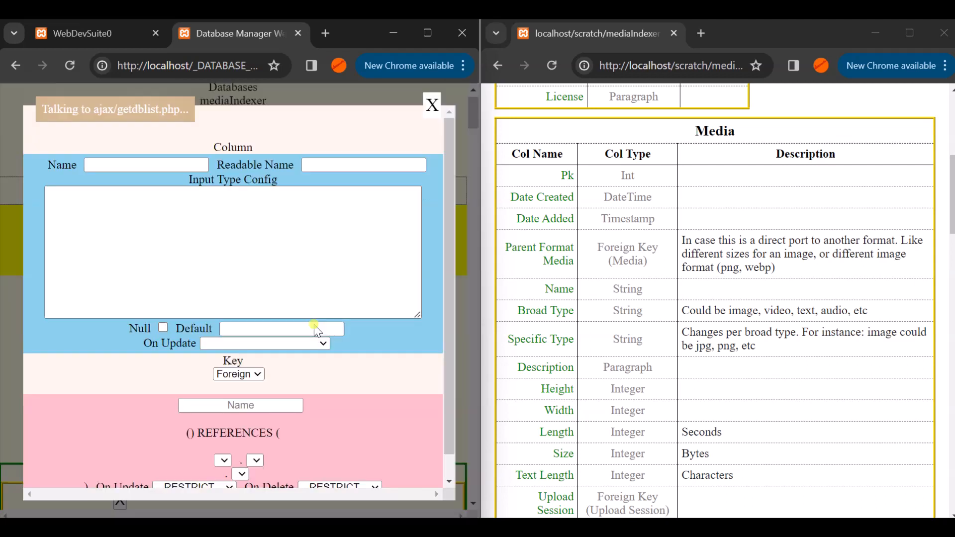
left_click(182, 164)
type("paren")
key("Down")
key("Tab")
type("Par")
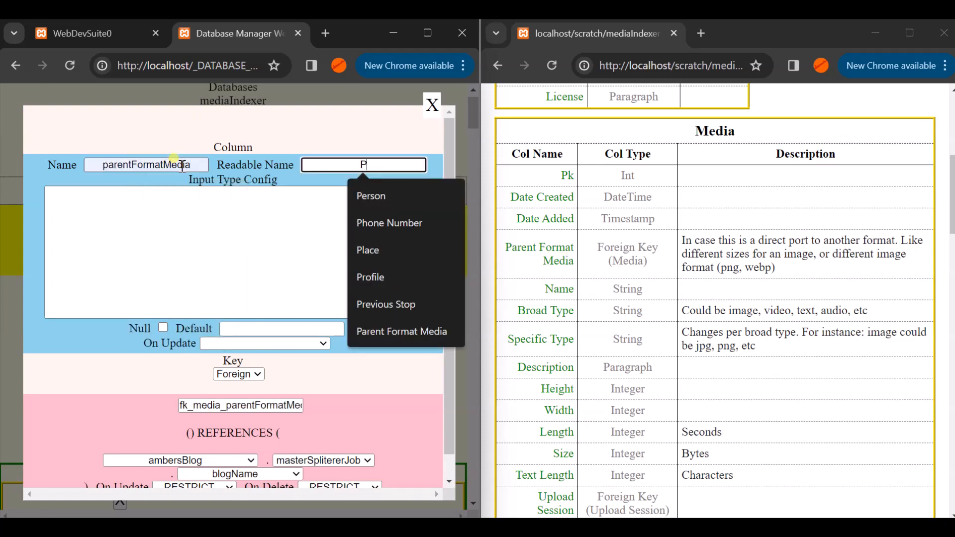
key("Down")
key("Tab")
key("Tab")
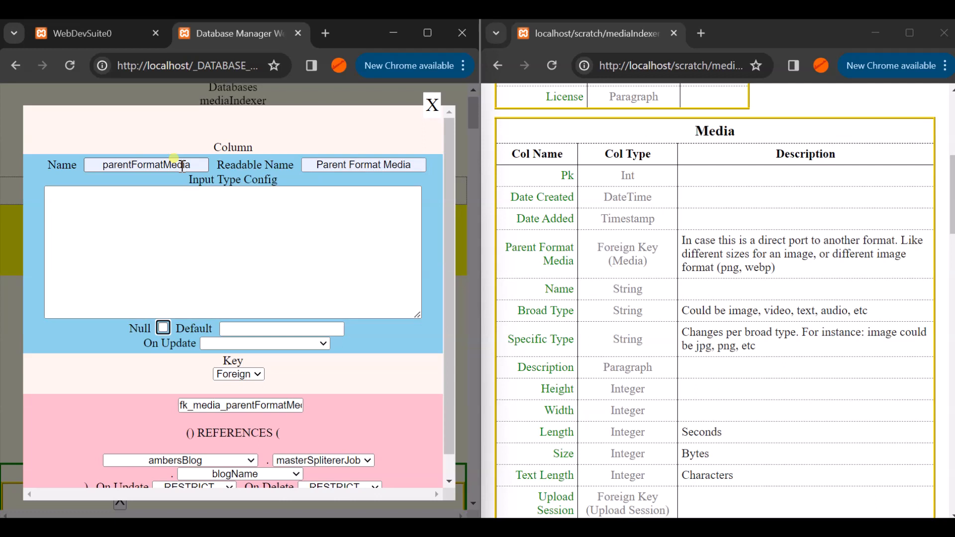
key("space")
Make the parentFormatMedia foreign key reference the pk column of mediaIndexer's media table and submit it.
key("Tab")
key("Tab")
key("Tab")
key("Tab")
key("Tab")
key("m")
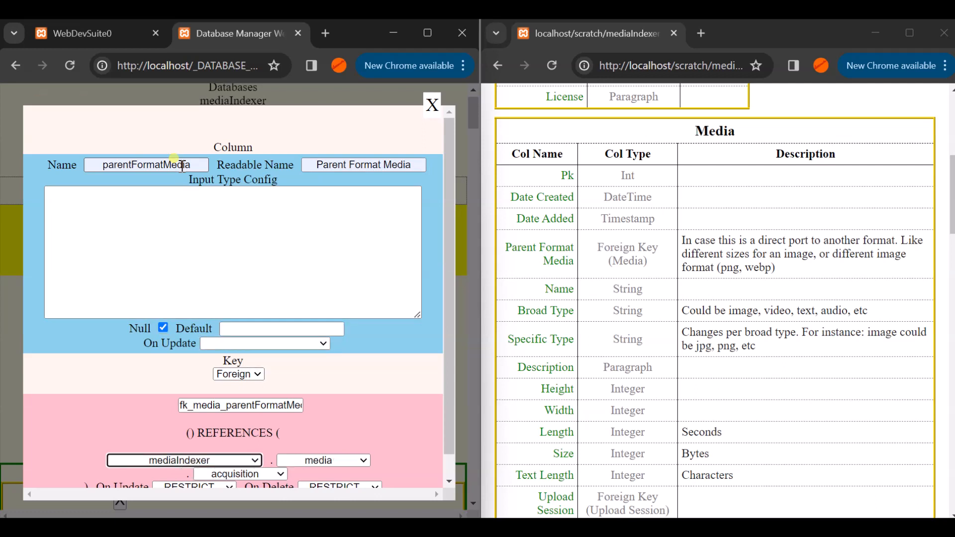
key("Tab")
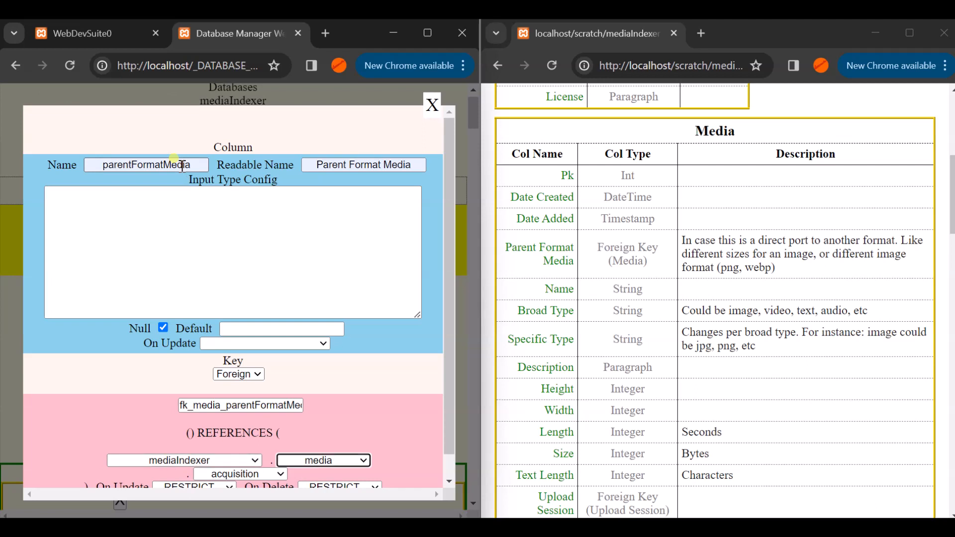
key("Tab")
key("p")
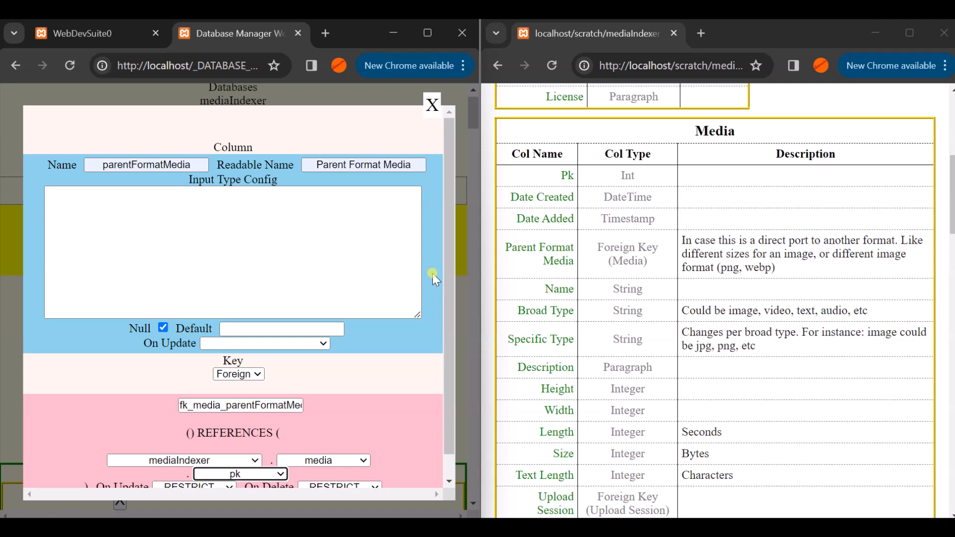
scroll(433, 276, "down", 1)
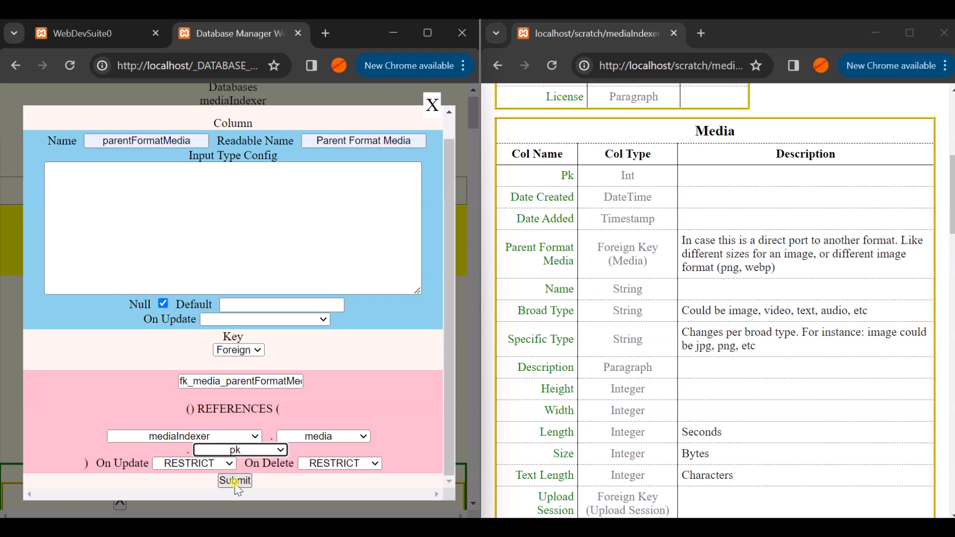
left_click(235, 480)
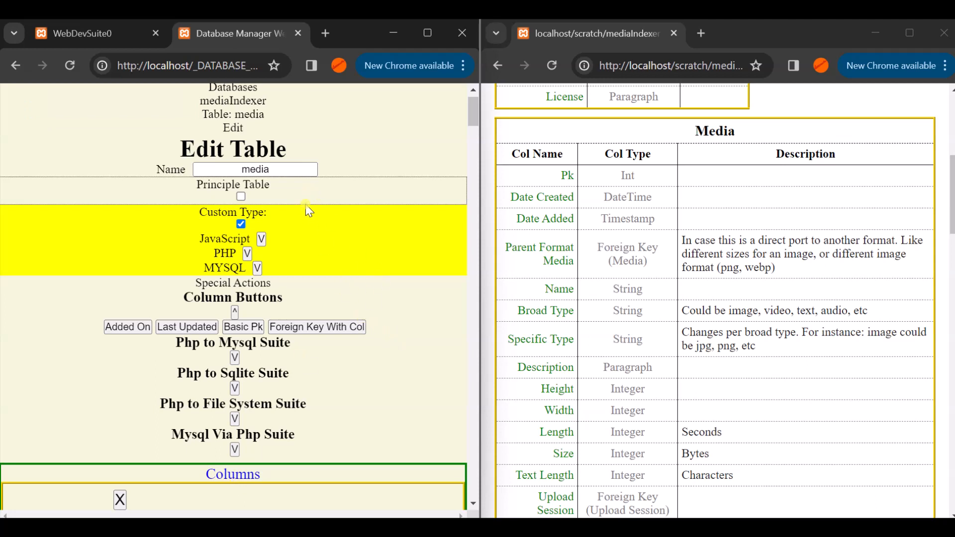
Submit the media table edits with the new parent foreign key and refresh the table page.
left_click(298, 166)
key("Return")
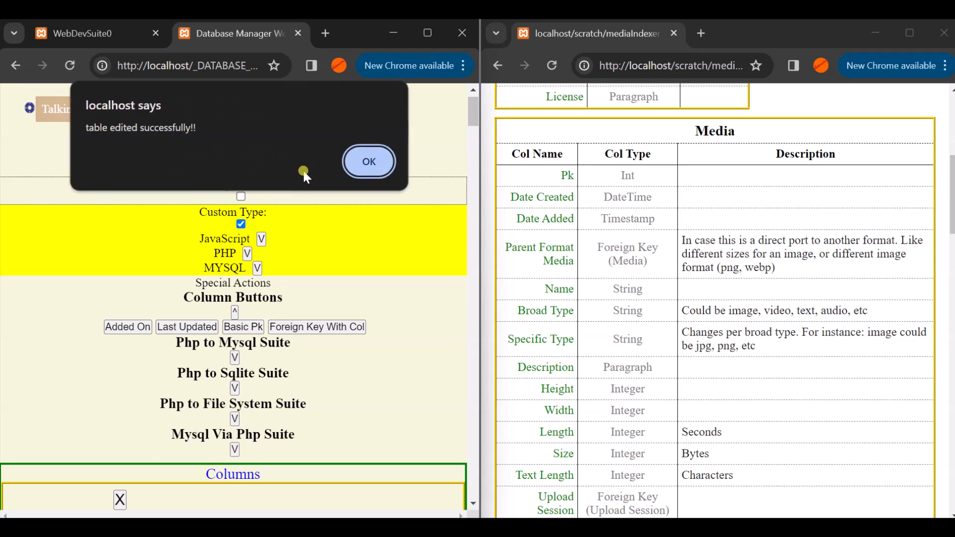
key("Return")
left_click(69, 66)
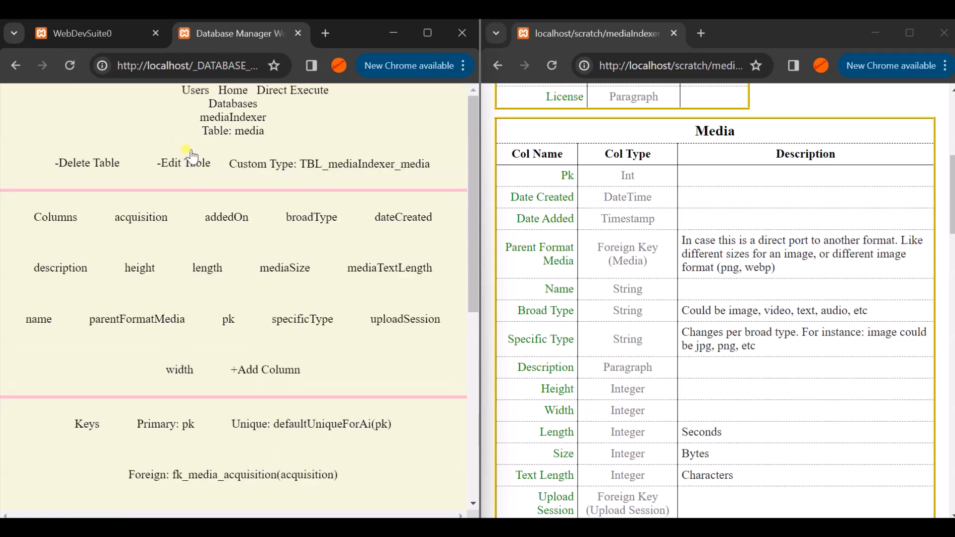
Reopen the media table for editing and add the basic Mysql Via Php procedure suite with its default options.
left_click(194, 160)
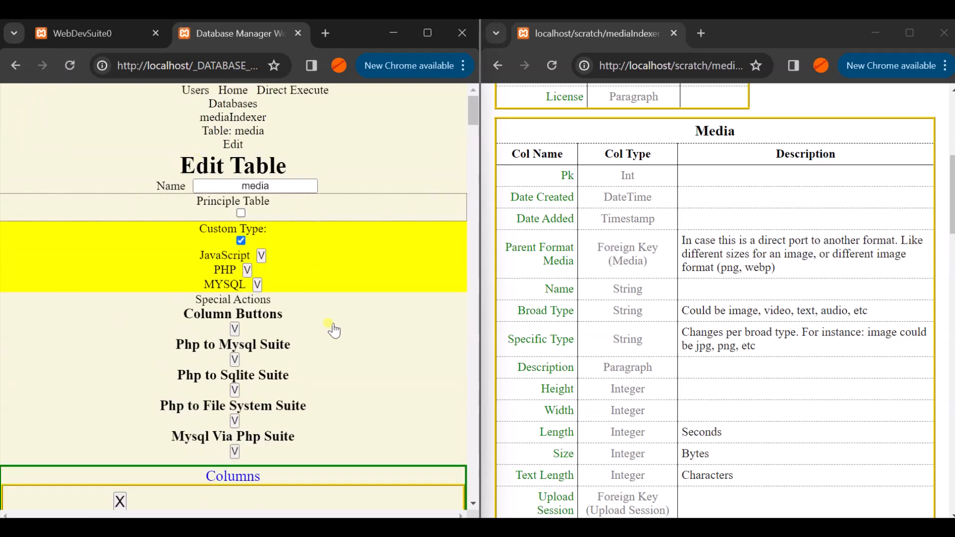
scroll(335, 328, "down", 1)
left_click(235, 404)
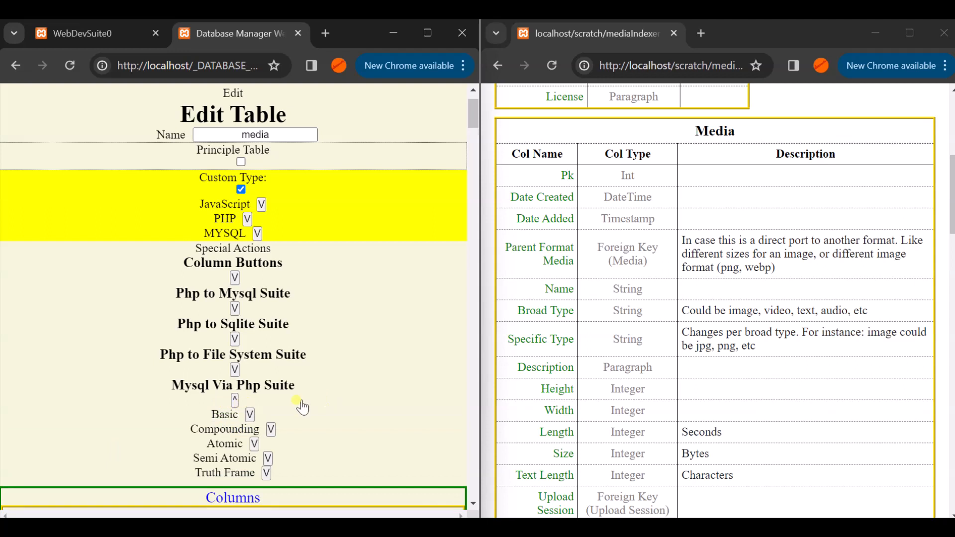
left_click(250, 413)
left_click(304, 428)
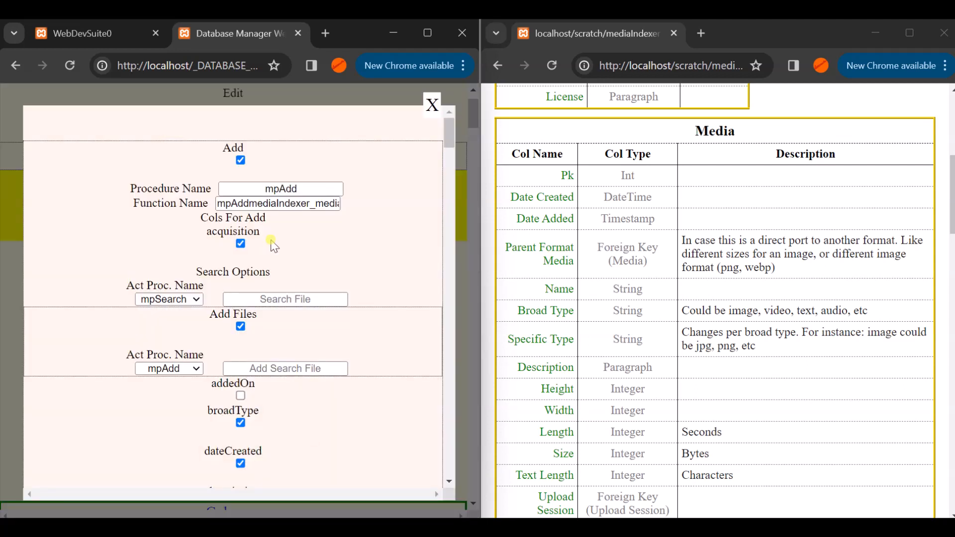
double_click(296, 201)
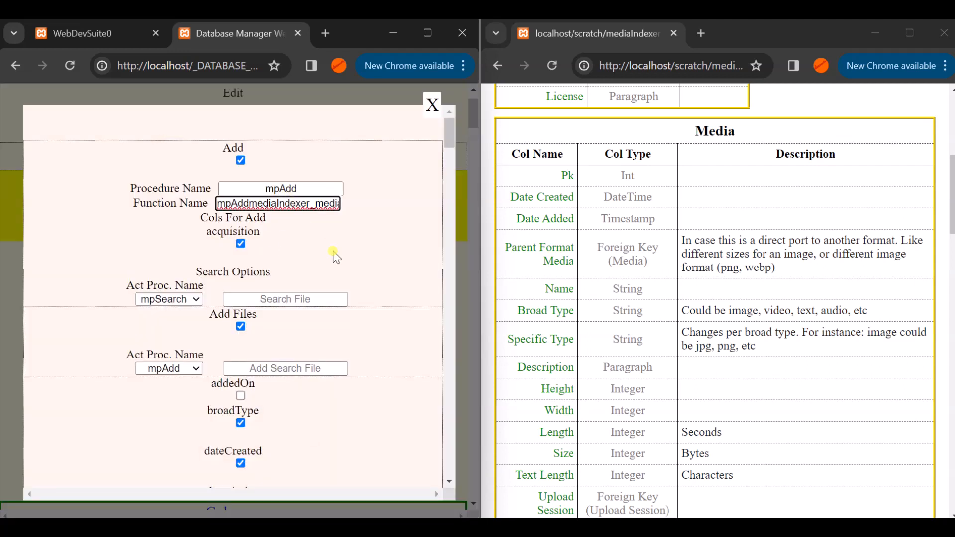
scroll(334, 254, "down", 7)
scroll(335, 256, "down", 10)
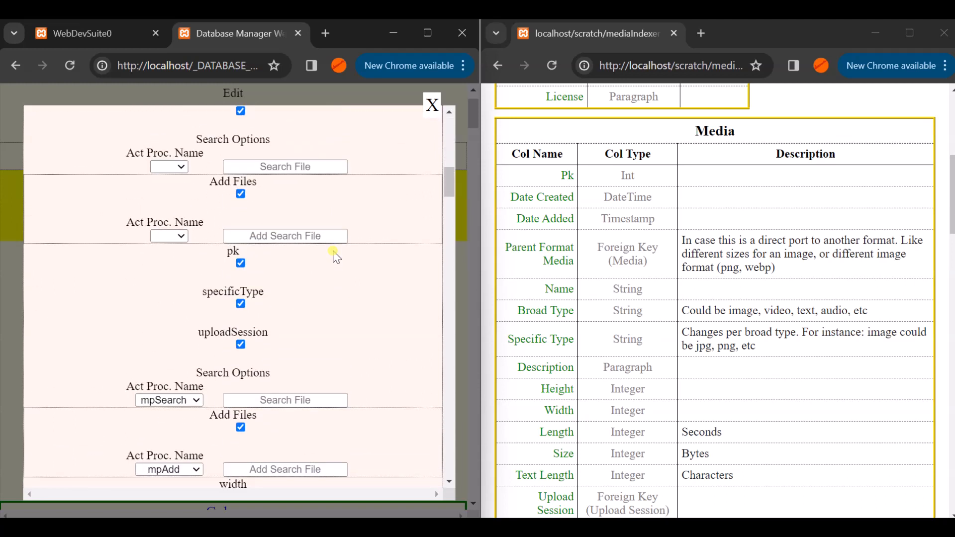
left_click(301, 189)
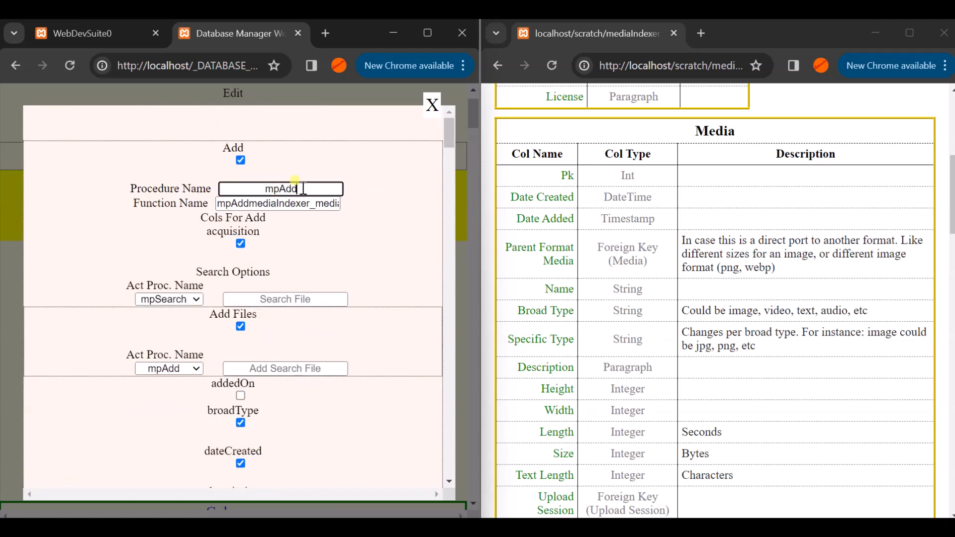
key("Return")
Submit the media table edits to save the new procedure suite.
left_click(297, 133)
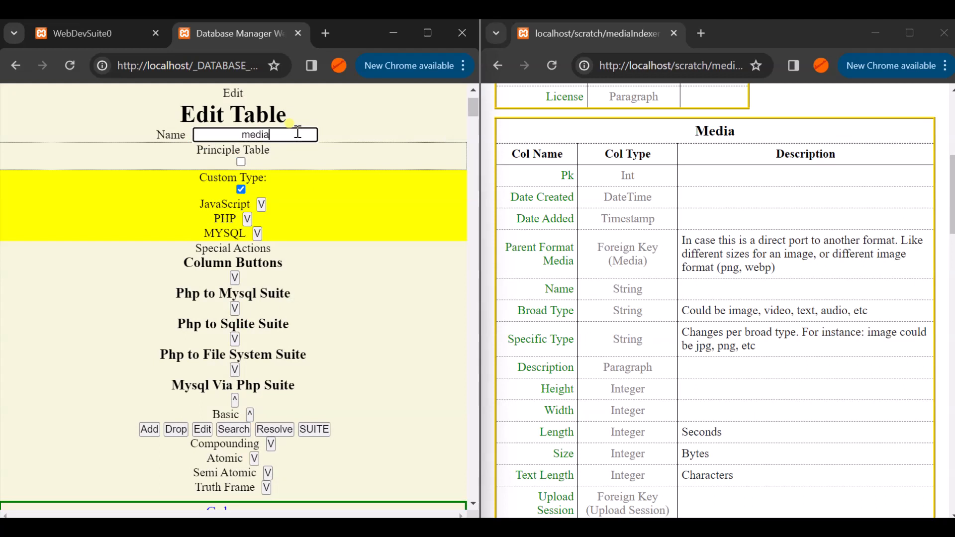
key("Return")
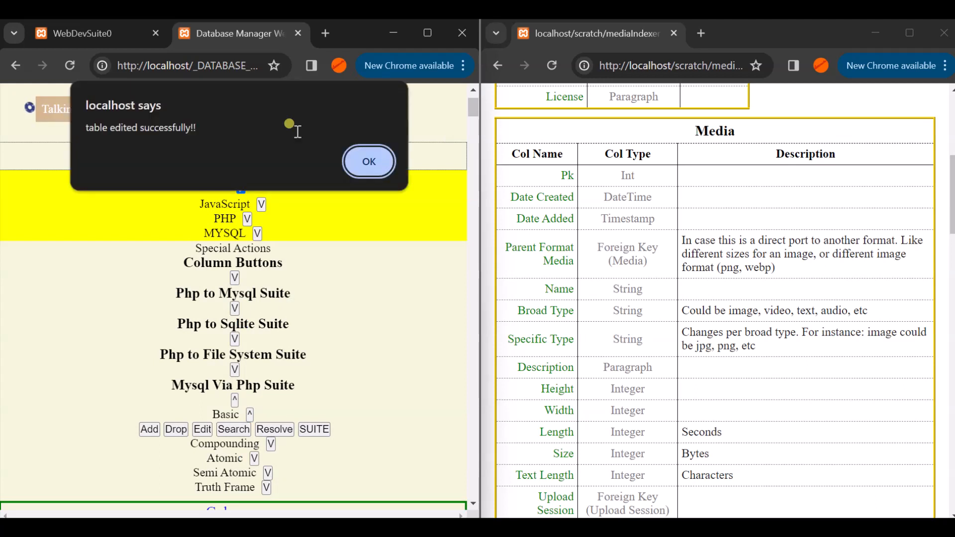
left_click(364, 164)
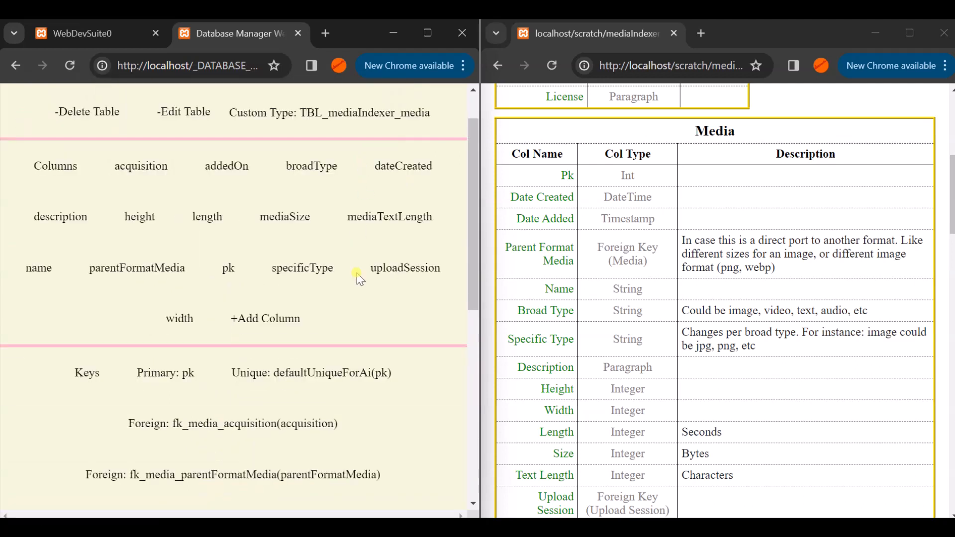
Review the media table's keys and procedures, and look through the table definitions in the Media Indexer schema.
scroll(358, 278, "down", 6)
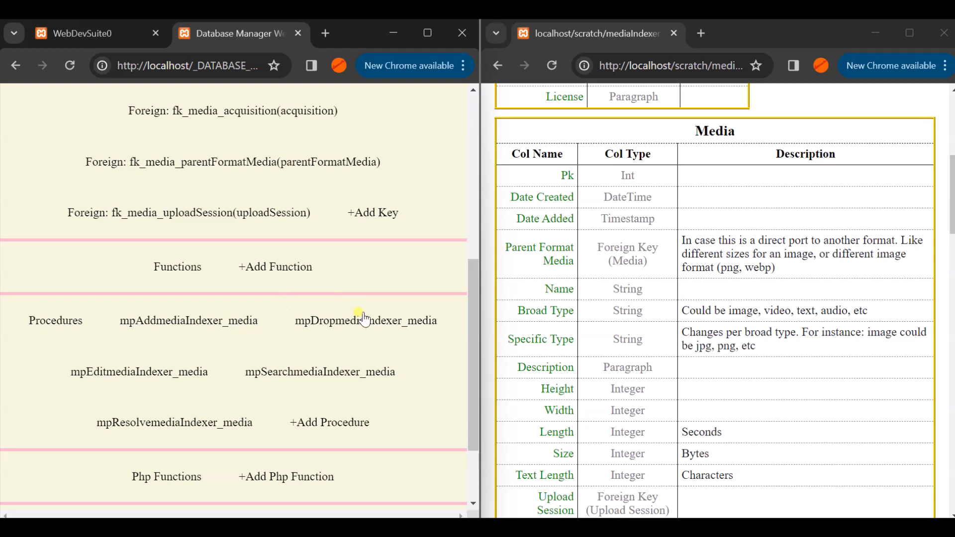
scroll(348, 323, "up", 6)
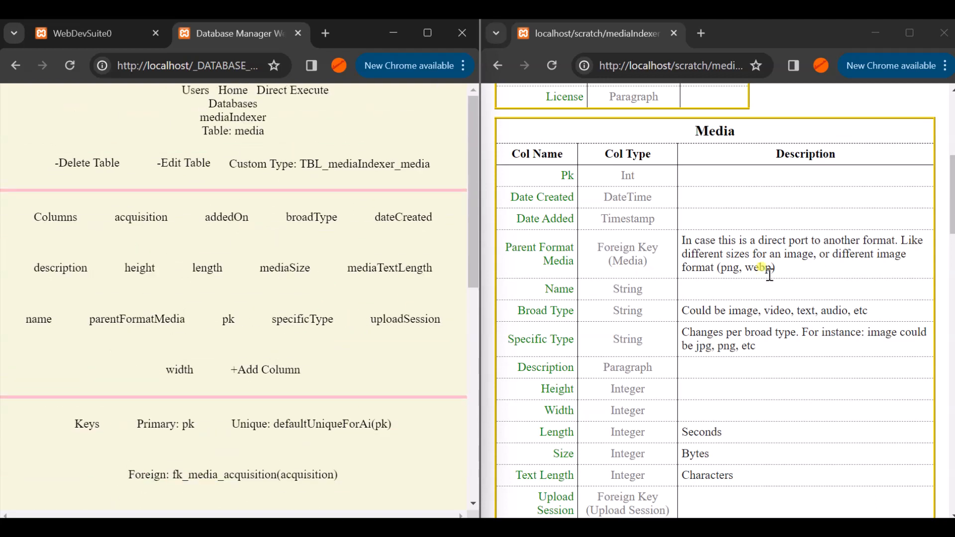
scroll(776, 239, "down", 2)
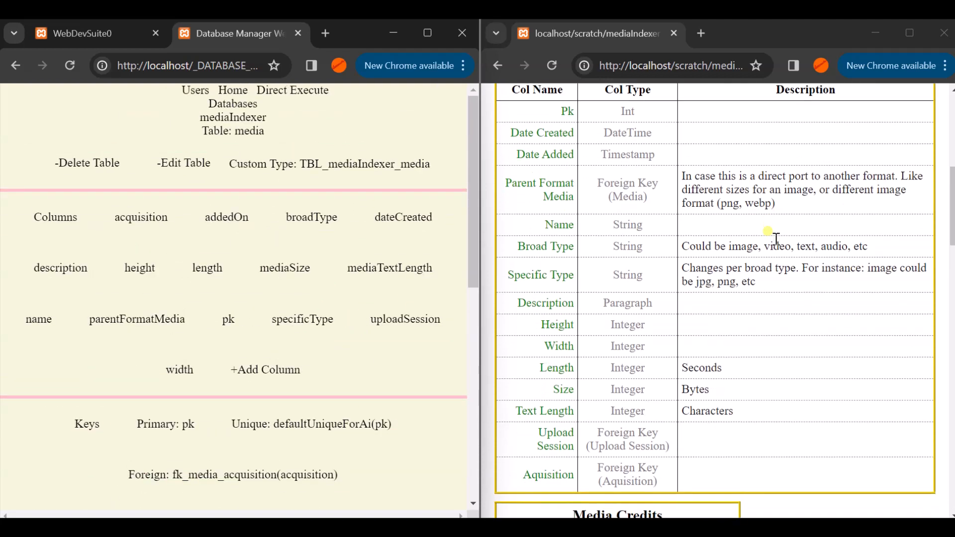
scroll(776, 239, "up", 3)
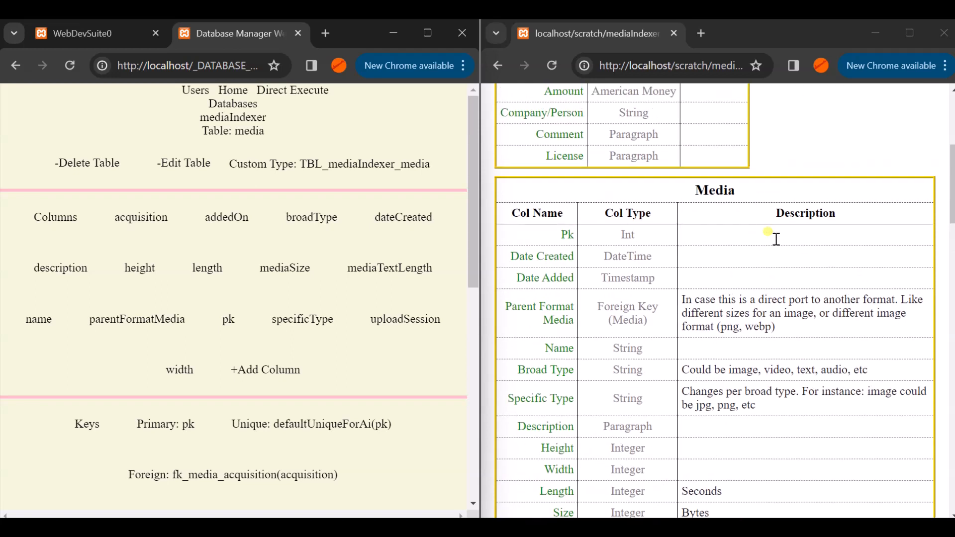
scroll(776, 239, "up", 1)
scroll(776, 239, "down", 15)
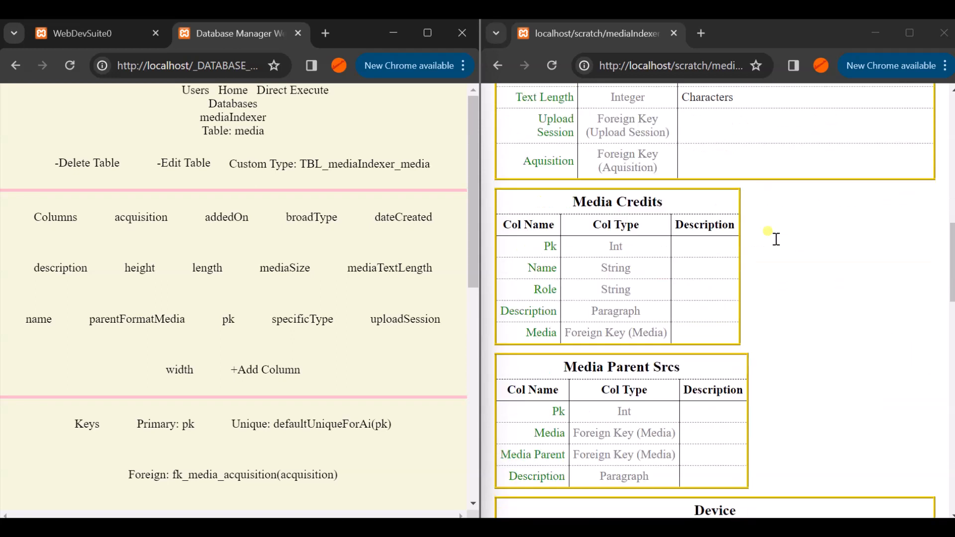
scroll(776, 238, "down", 12)
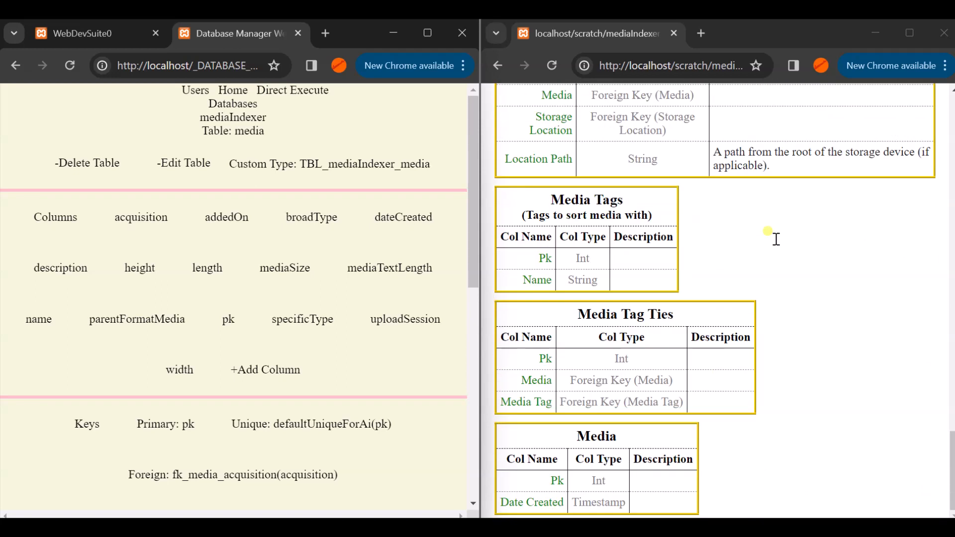
scroll(775, 238, "up", 20)
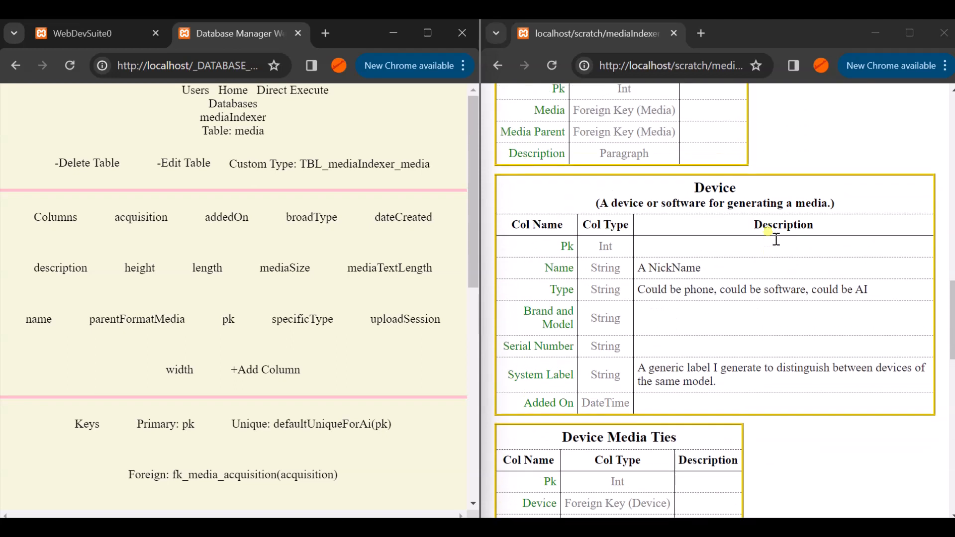
scroll(775, 239, "up", 8)
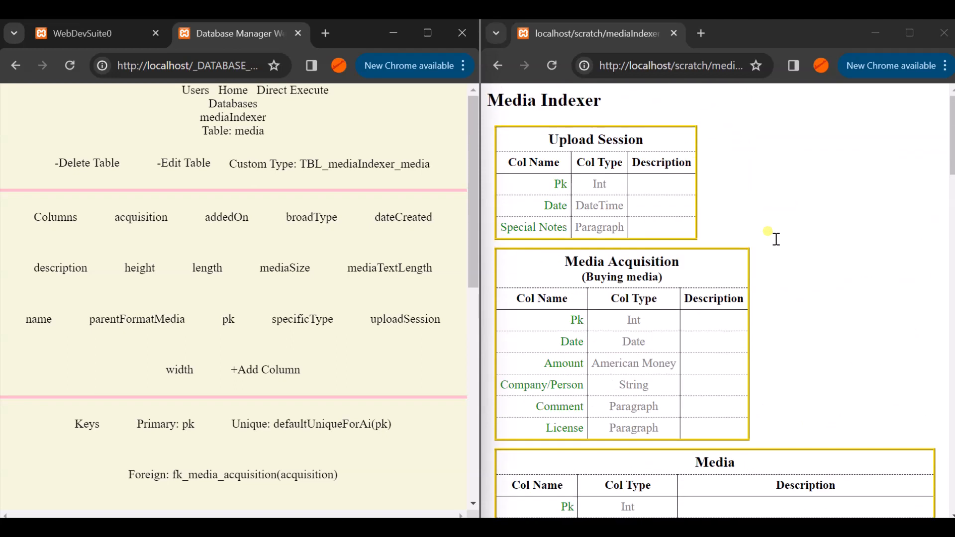